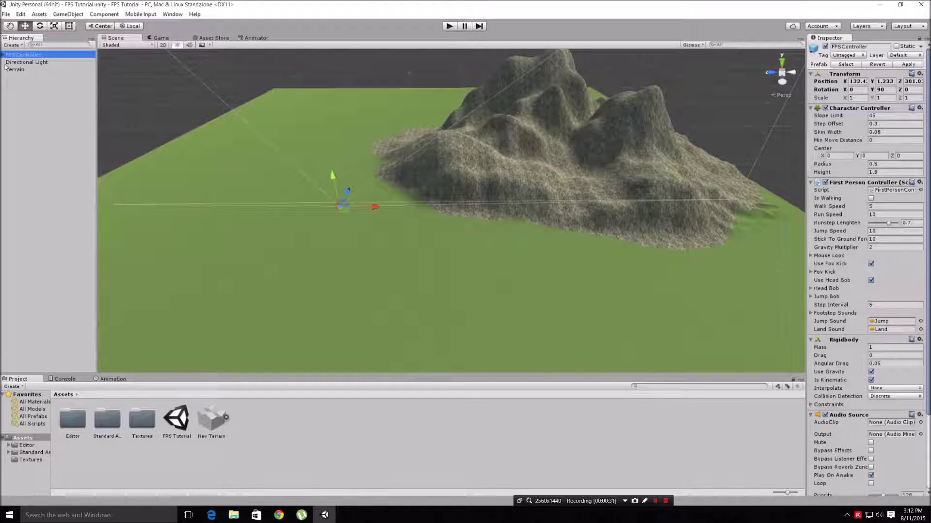
# Open the Terrain object's settings and review its base, detail, wind and resolution parameters.
pyautogui.click(22, 72)
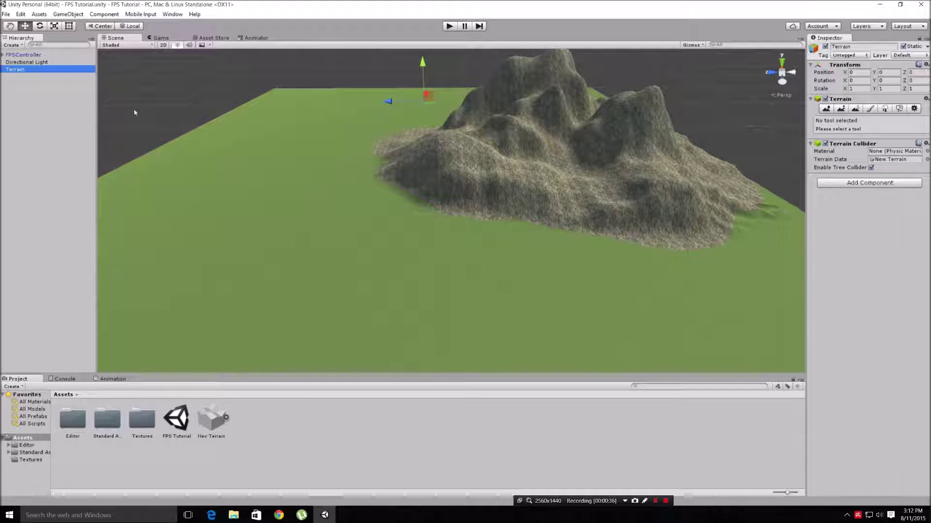
pyautogui.click(914, 109)
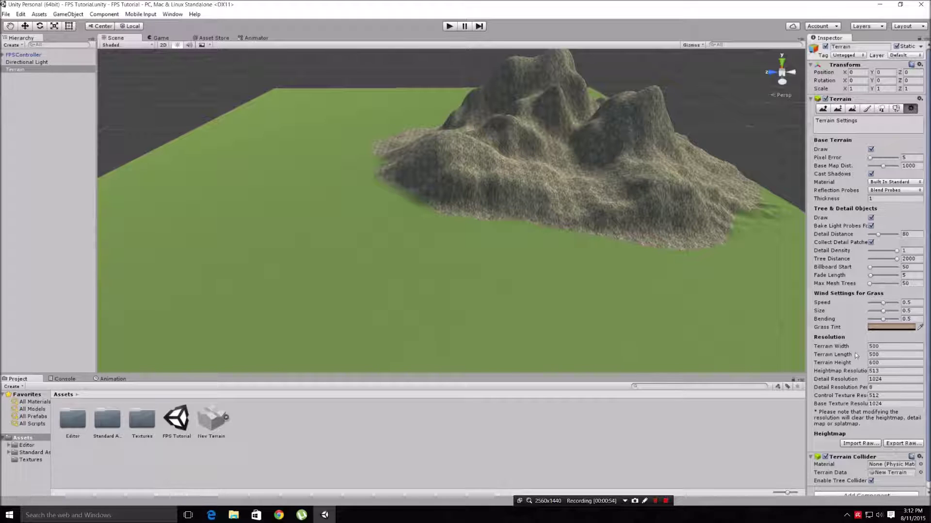
pyautogui.keyDown('alt'); pyautogui.moveTo(661, 249); pyautogui.dragTo(605, 239); pyautogui.keyUp('alt')
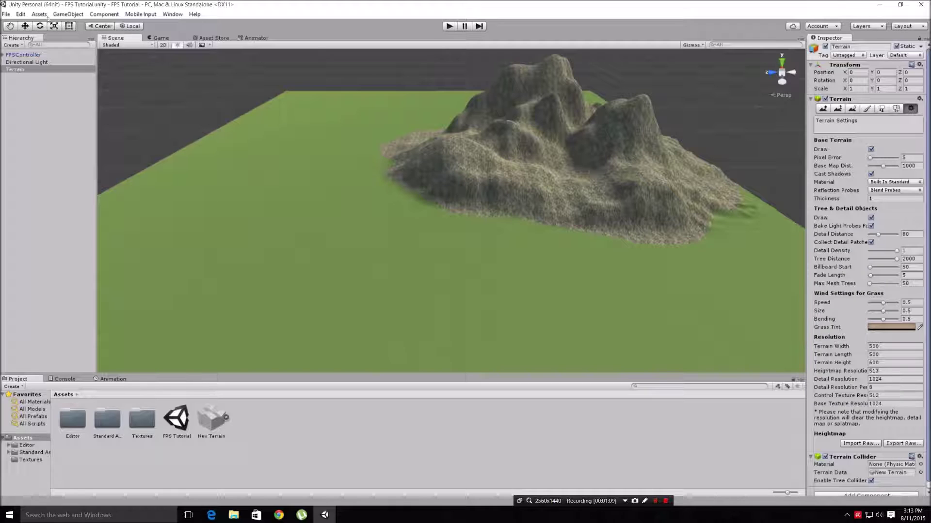
# Save the current FPS Tutorial scene.
pyautogui.click(5, 14)
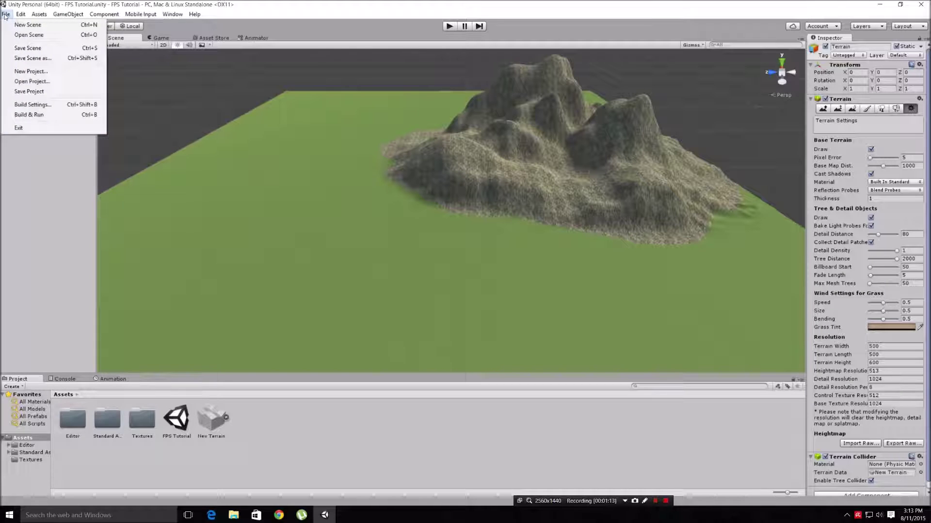
pyautogui.click(18, 48)
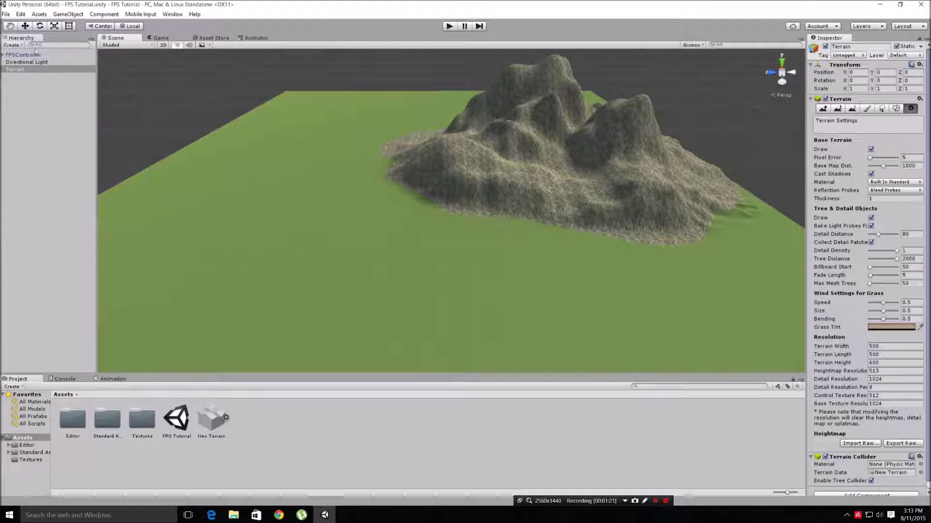
pyautogui.click(6, 14)
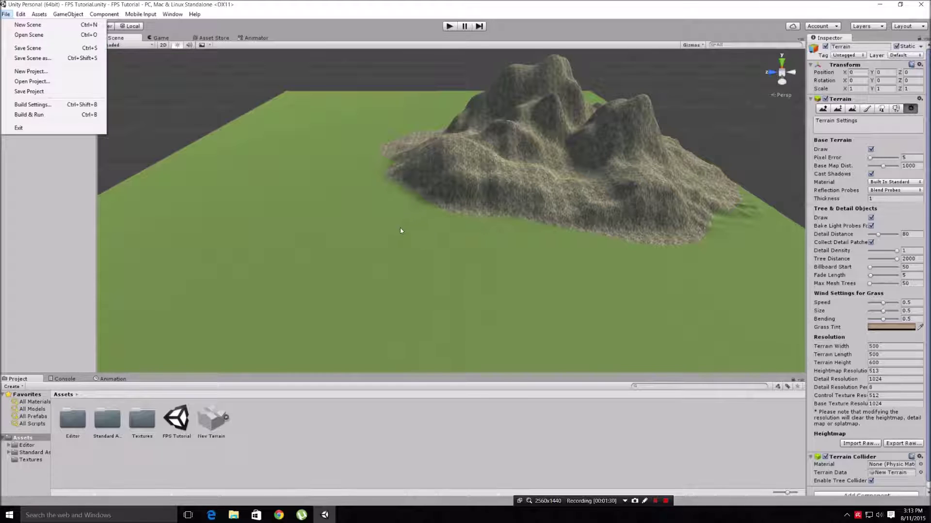
pyautogui.click(300, 183)
# Examine the grass plain and the textured mountain from different angles and distances.
pyautogui.moveTo(466, 243)
pyautogui.mouseDown(button='right')
pyautogui.moveTo(495, 243)
pyautogui.moveTo(466, 235)
pyautogui.mouseUp(button='right')
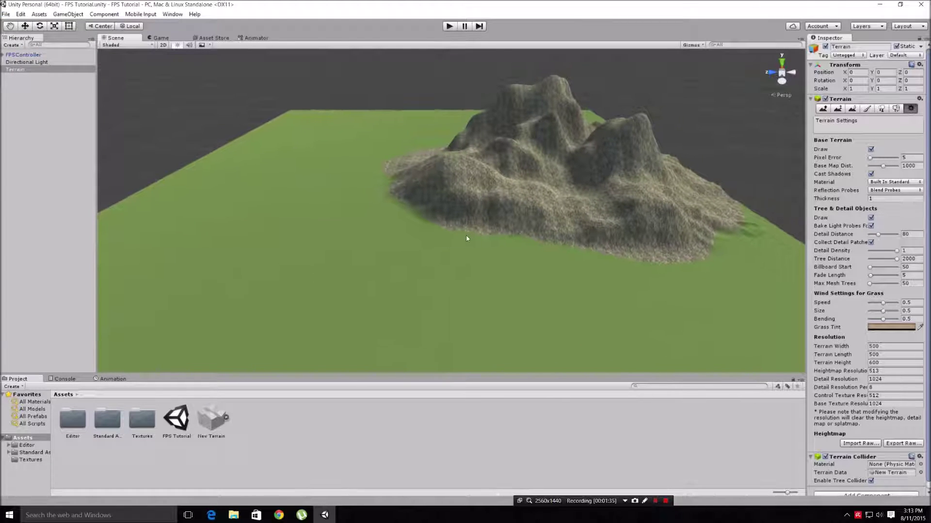
pyautogui.scroll(1, 466, 236)
pyautogui.scroll(2, 466, 236)
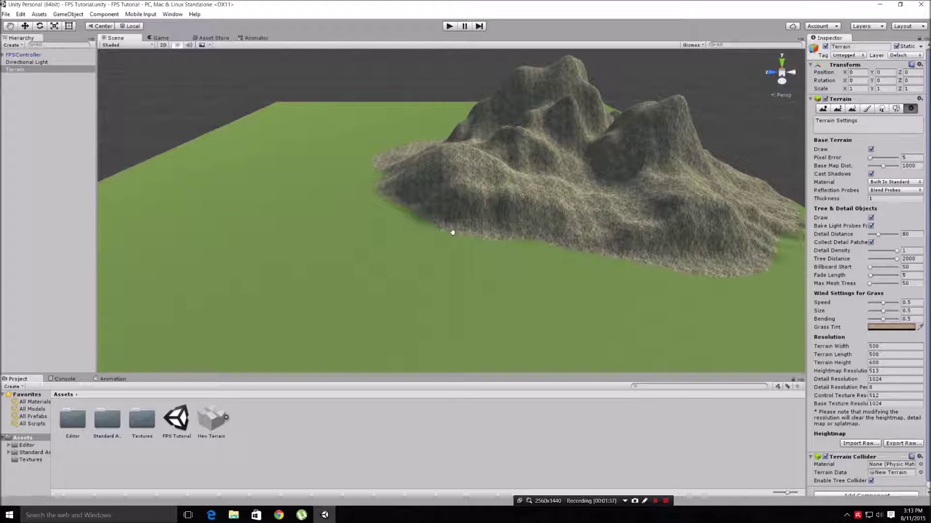
pyautogui.moveTo(452, 231); pyautogui.dragTo(548, 207, button='middle')
pyautogui.scroll(4, 527, 212)
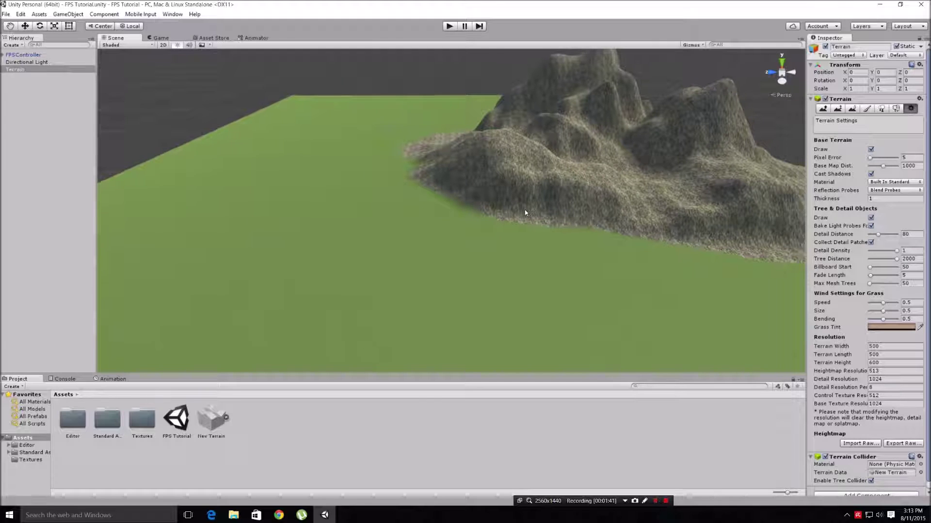
pyautogui.moveTo(484, 206); pyautogui.dragTo(546, 201, button='middle')
pyautogui.scroll(-1, 499, 197)
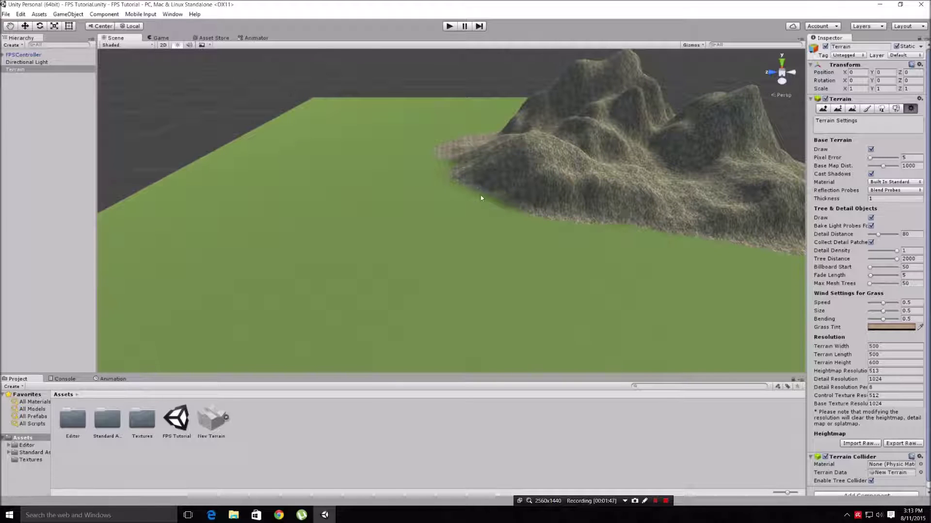
pyautogui.scroll(-3, 474, 272)
pyautogui.moveTo(474, 270); pyautogui.dragTo(473, 214, button='middle')
pyautogui.scroll(2, 473, 213)
pyautogui.scroll(5, 449, 208)
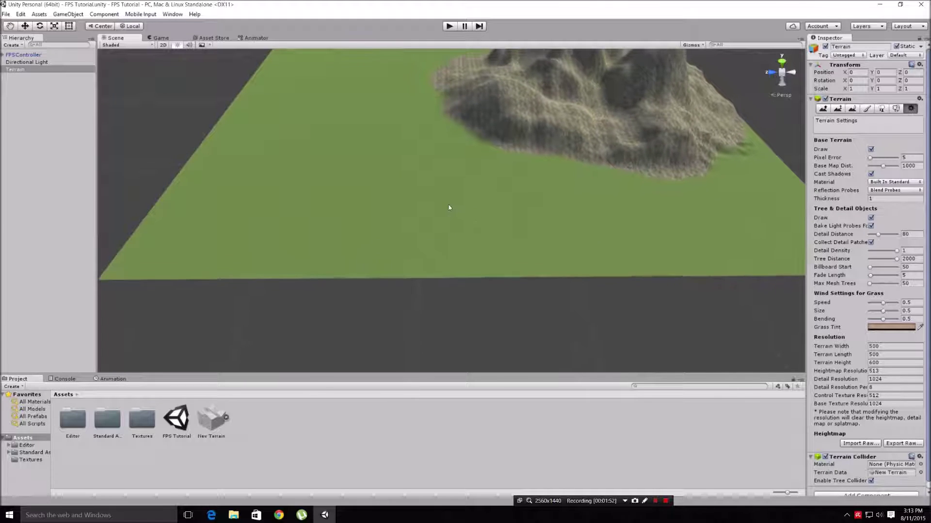
pyautogui.press('Up')
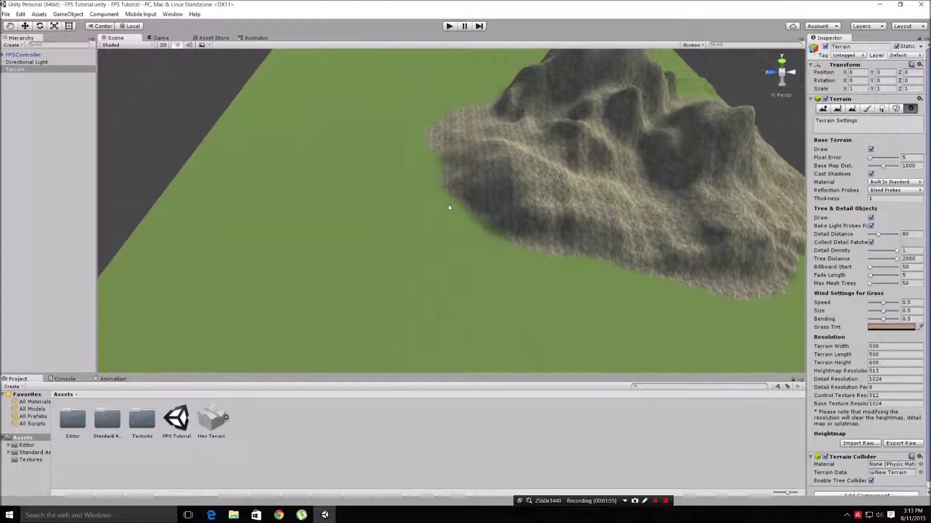
pyautogui.press('Left')
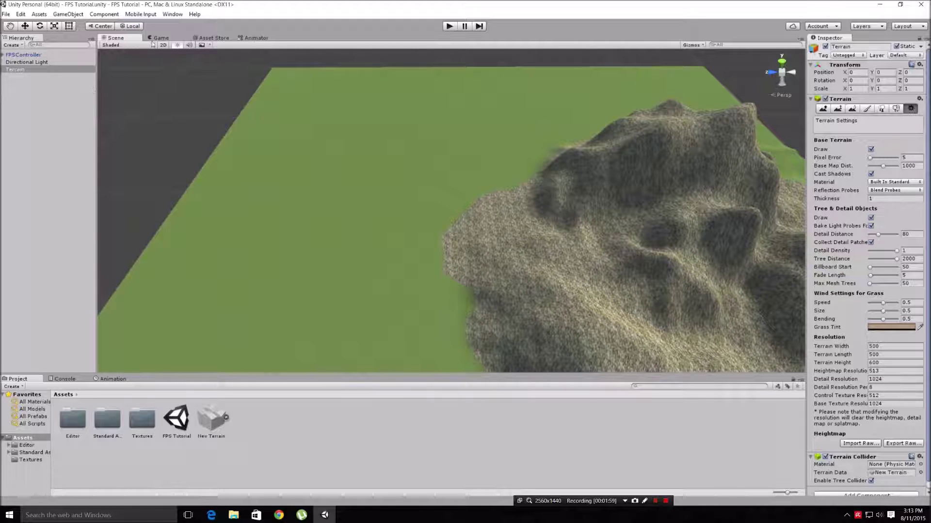
# Locate the FPSController in the scene and check its position relative to the mountain.
pyautogui.click(13, 56)
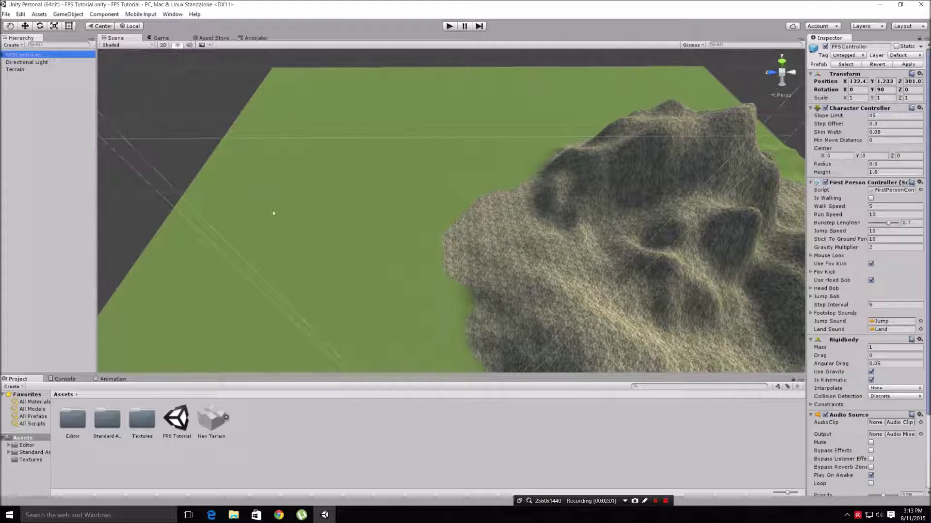
pyautogui.press('f')
pyautogui.moveTo(381, 159); pyautogui.dragTo(421, 200, button='middle')
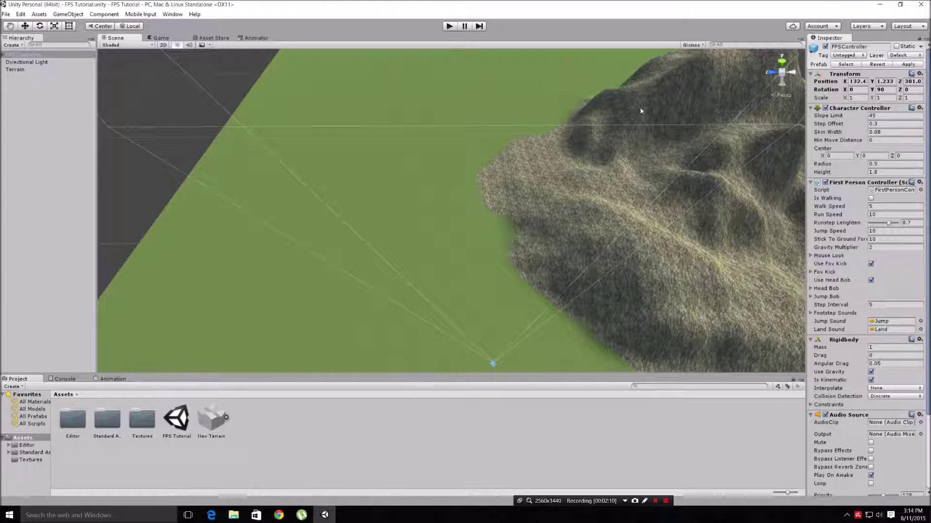
# Activate the Place Trees tool on the Terrain object.
pyautogui.click(19, 69)
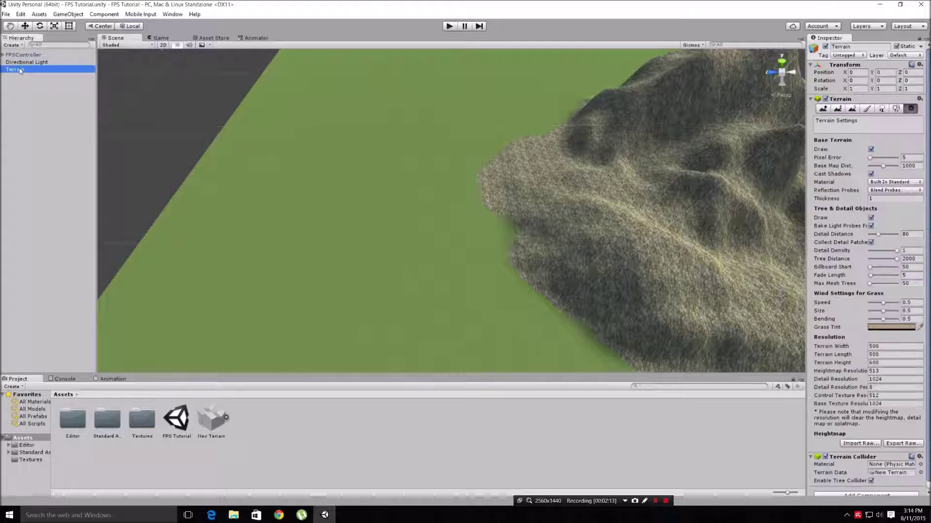
pyautogui.click(883, 111)
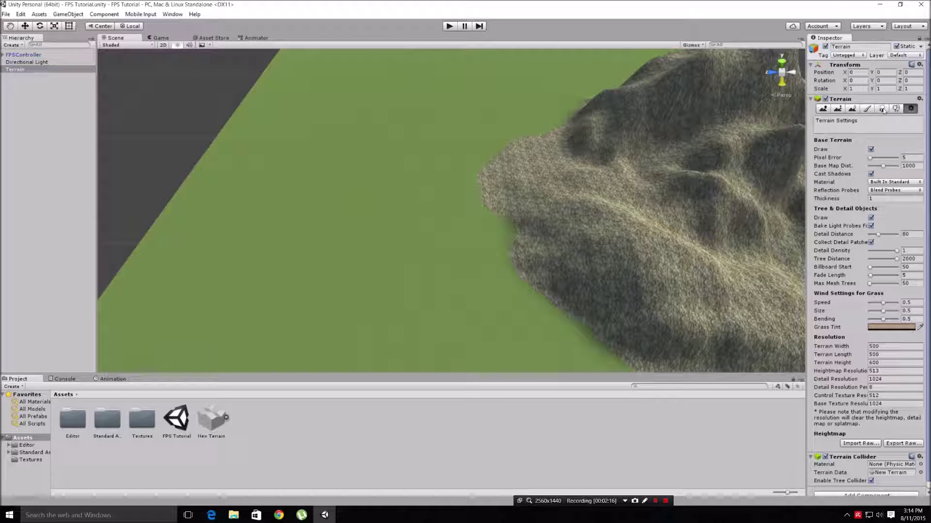
pyautogui.click(883, 111)
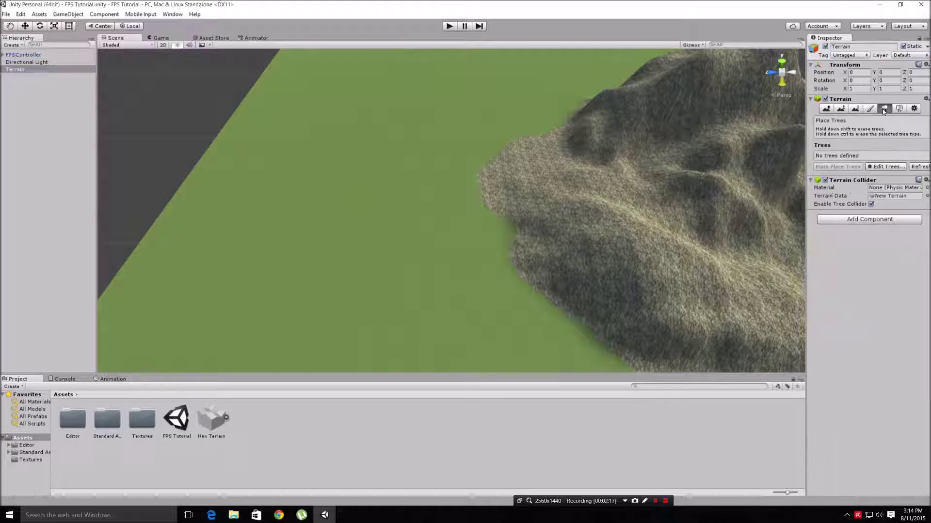
pyautogui.click(883, 167)
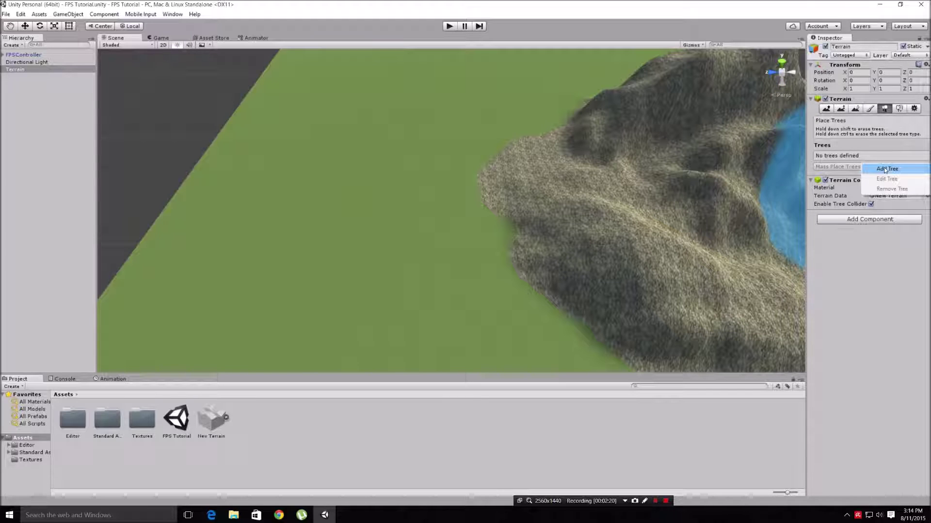
pyautogui.click(886, 168)
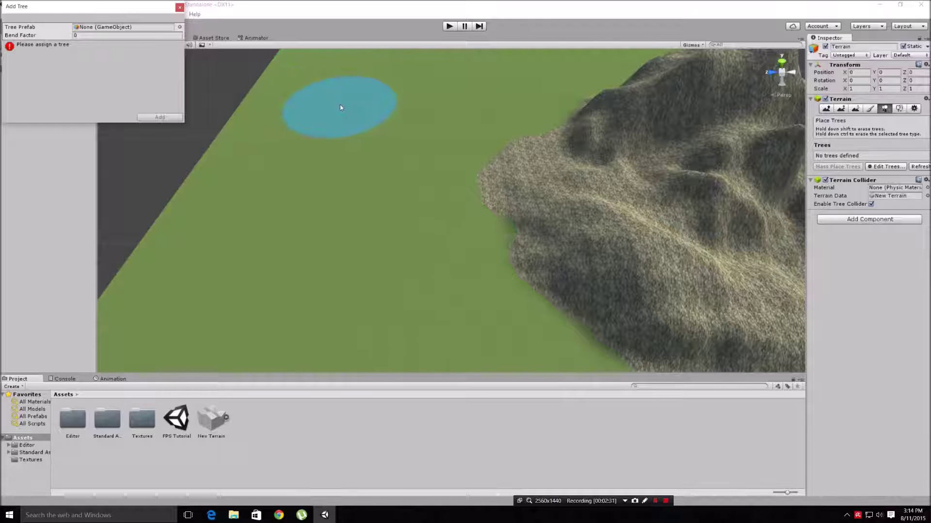
pyautogui.click(179, 7)
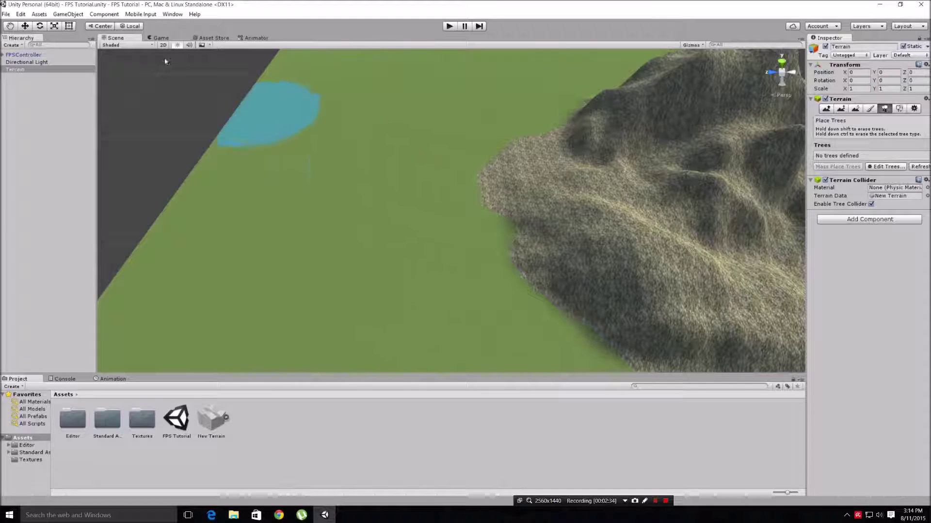
# Import the complete Environment package of the Standard Assets into the project.
pyautogui.click(44, 15)
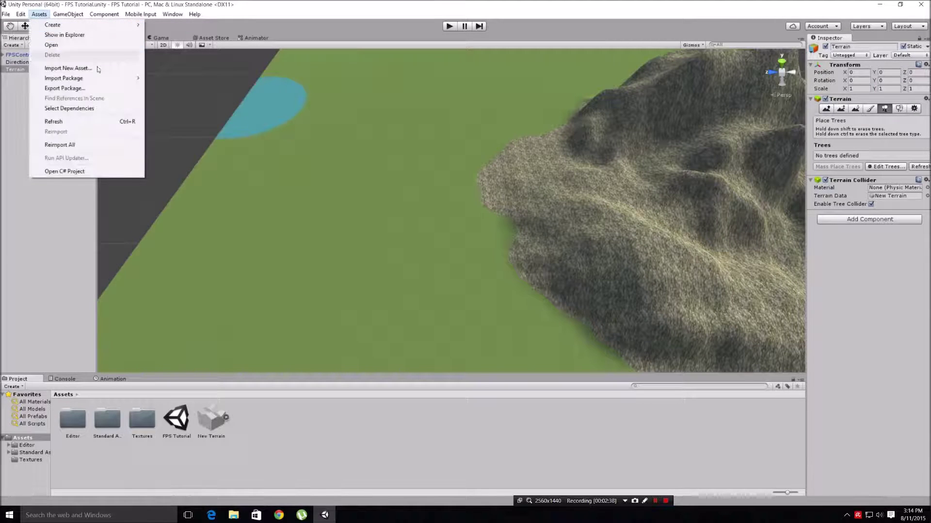
pyautogui.moveTo(94, 80)
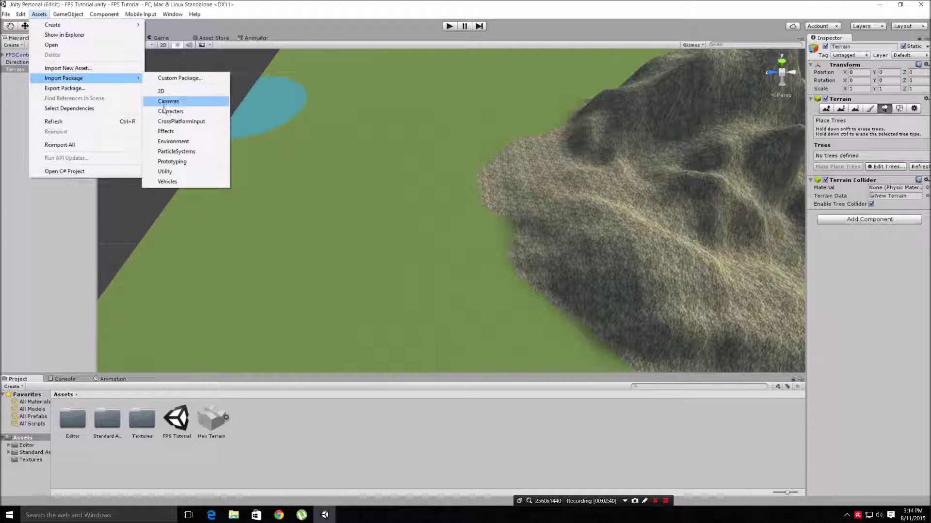
pyautogui.click(169, 141)
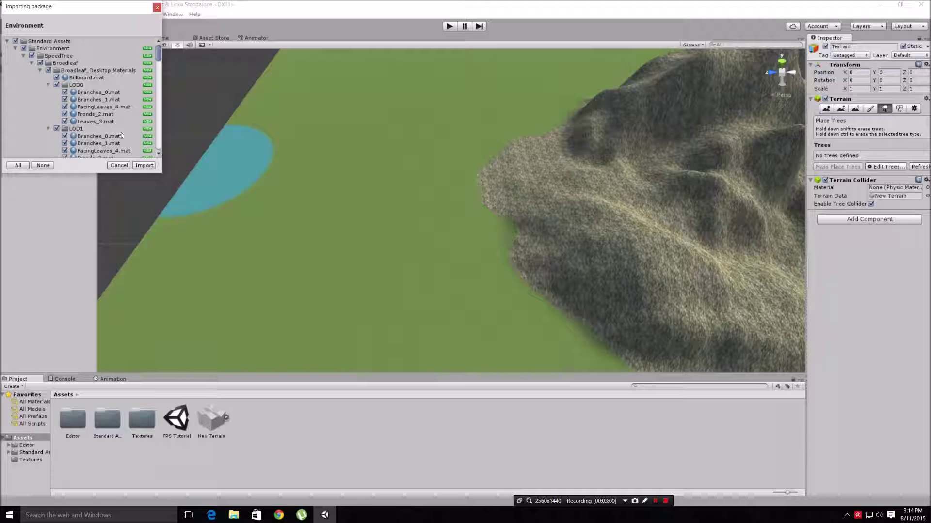
pyautogui.click(144, 165)
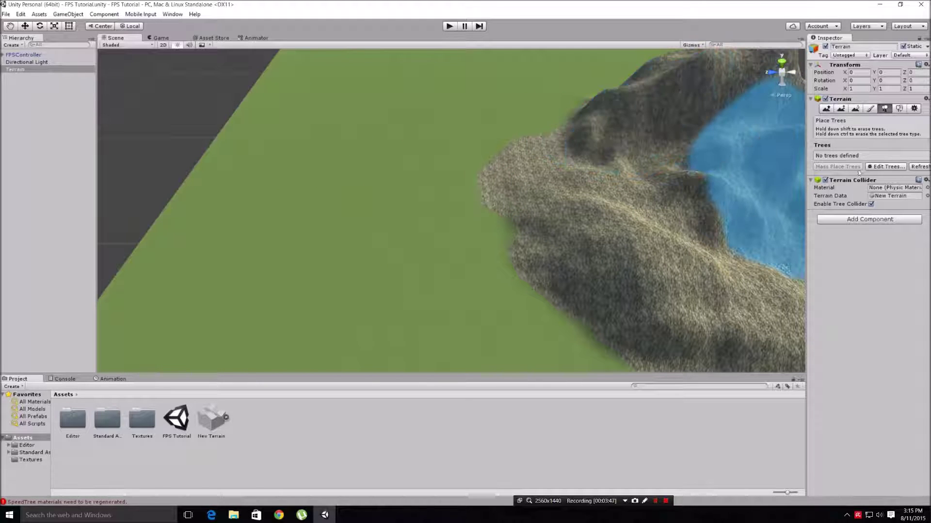
# Add the Conifer_Desktop prefab to the terrain's tree types.
pyautogui.click(885, 167)
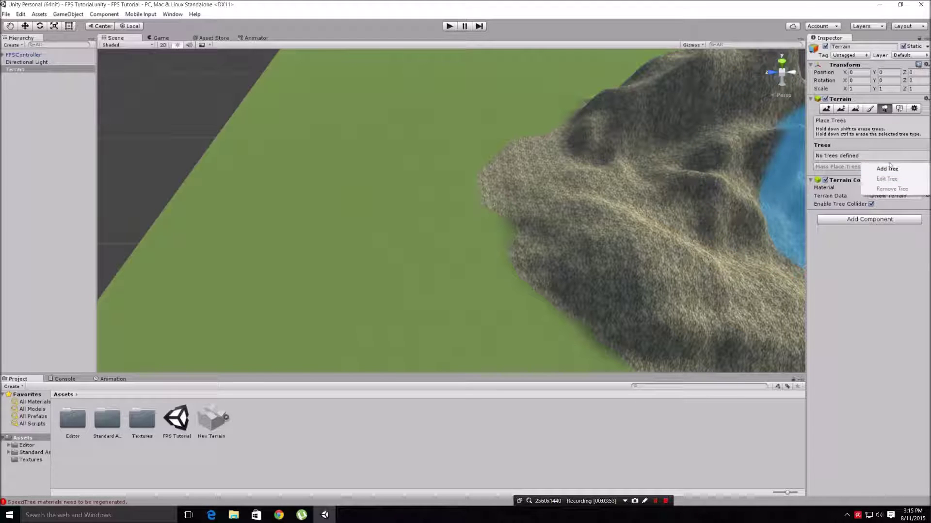
pyautogui.click(875, 168)
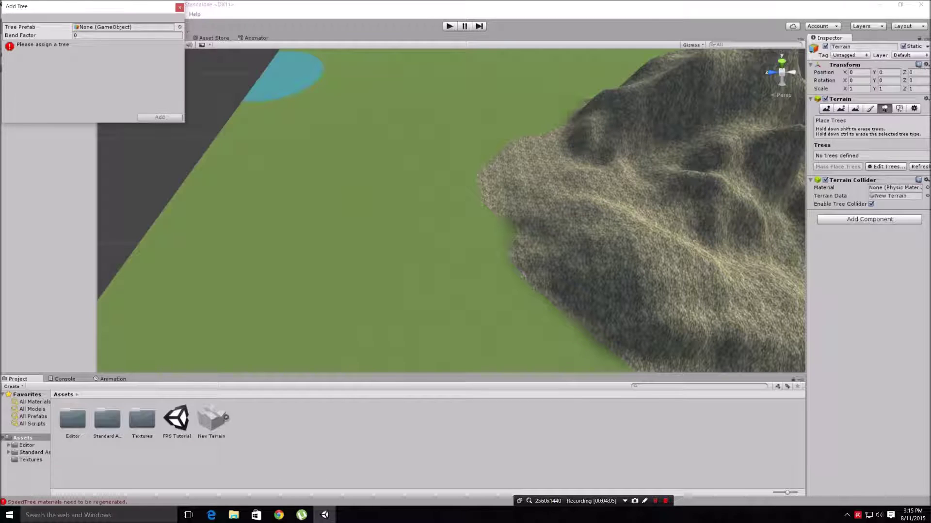
pyautogui.click(180, 28)
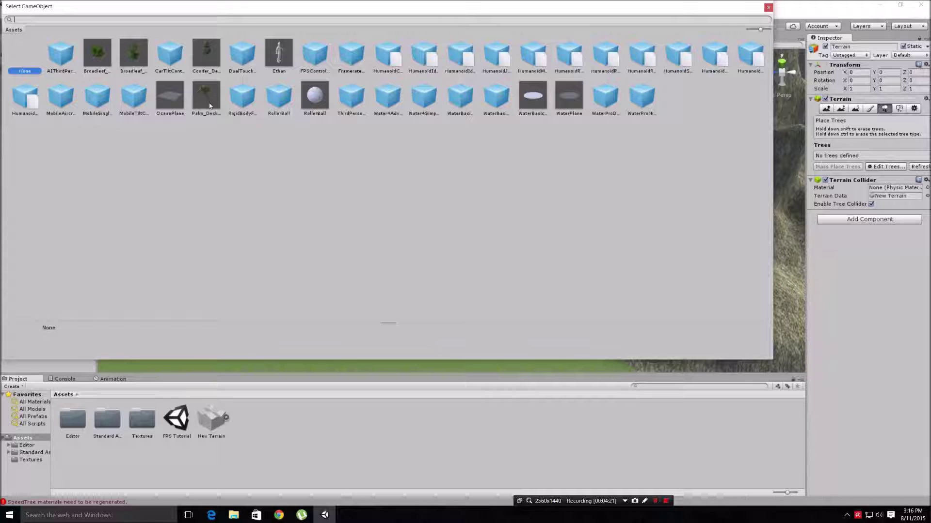
pyautogui.doubleClick(207, 54)
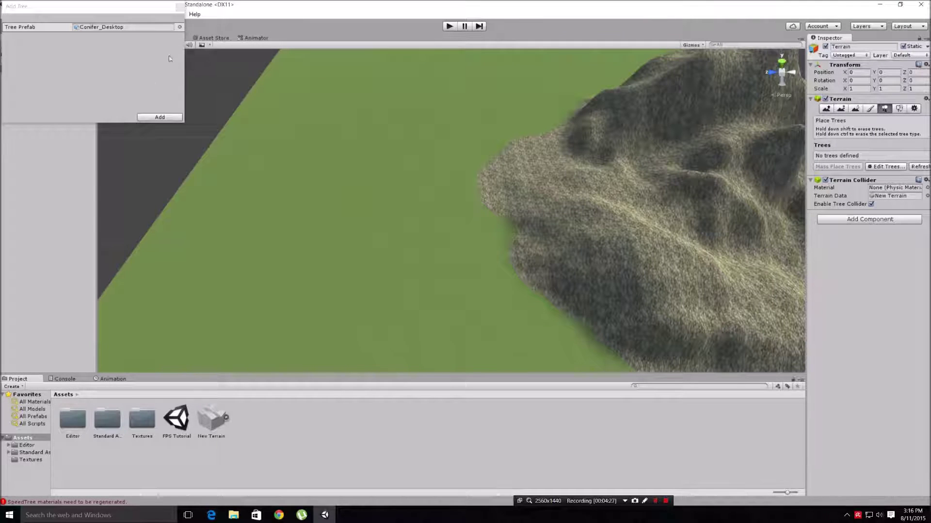
pyautogui.click(159, 117)
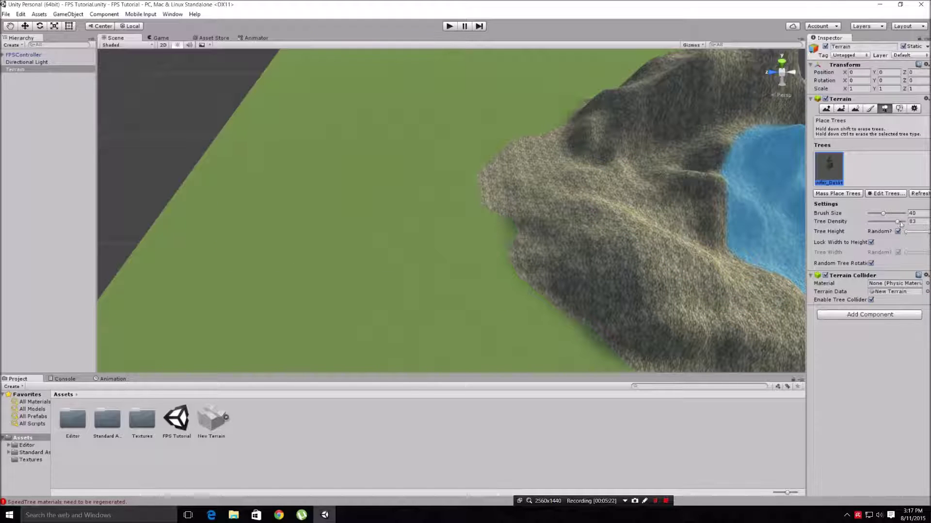
# Set the tree density to 49 for placing conifers on the grass area beside the mountain.
pyautogui.moveTo(898, 224); pyautogui.dragTo(885, 224)
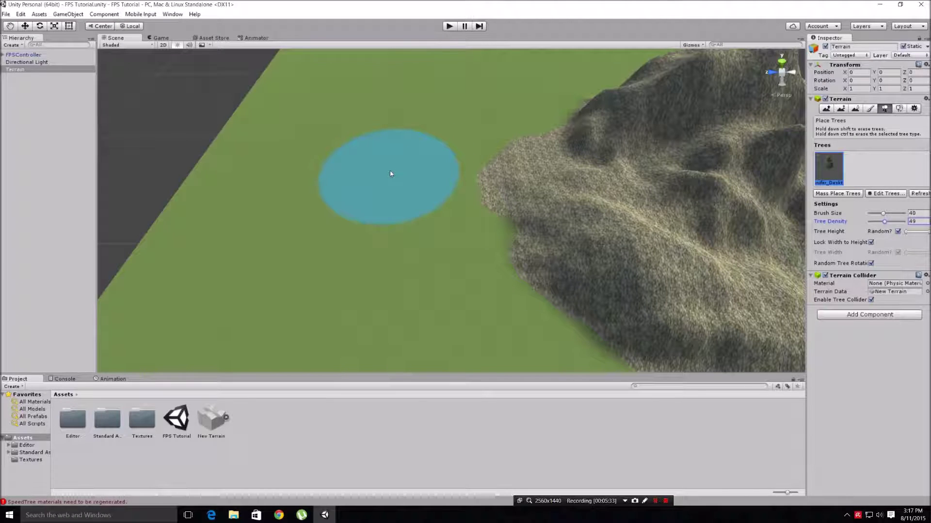
pyautogui.scroll(-5, 389, 173)
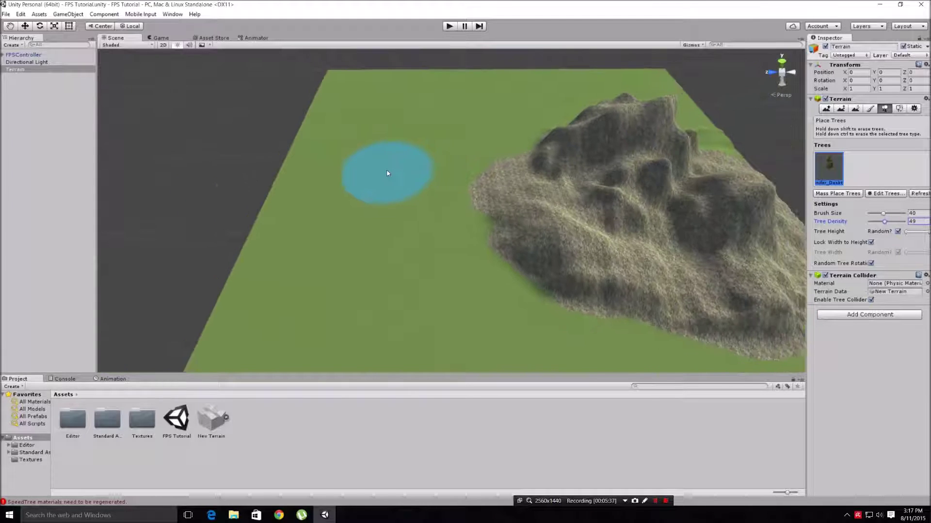
pyautogui.scroll(5, 388, 173)
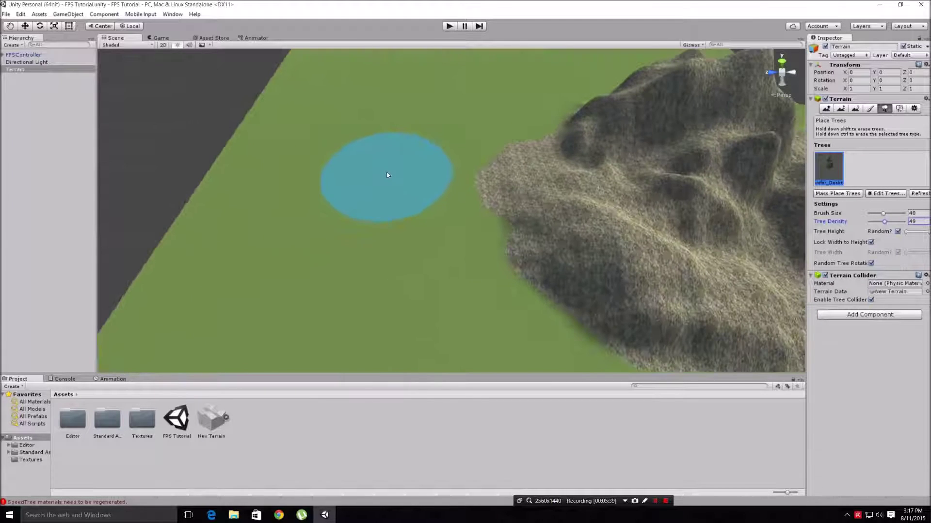
pyautogui.scroll(1, 387, 175)
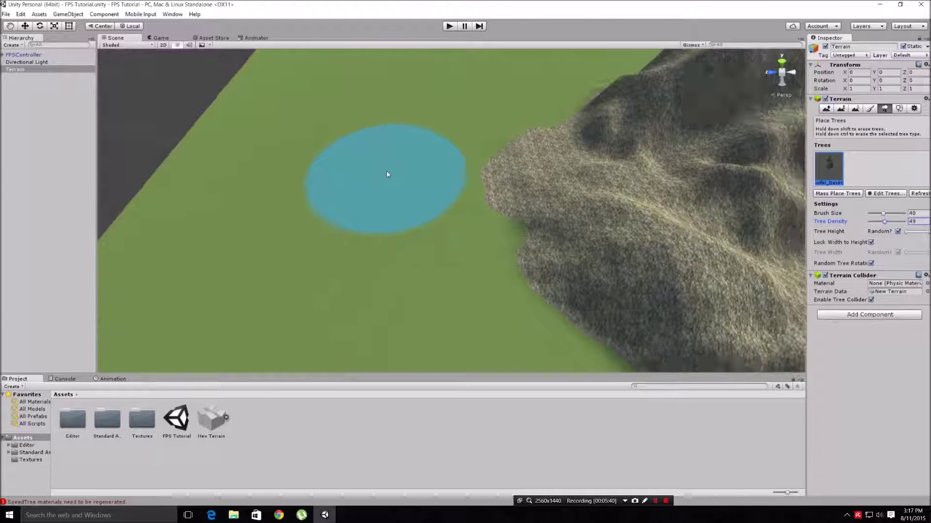
pyautogui.scroll(1, 386, 173)
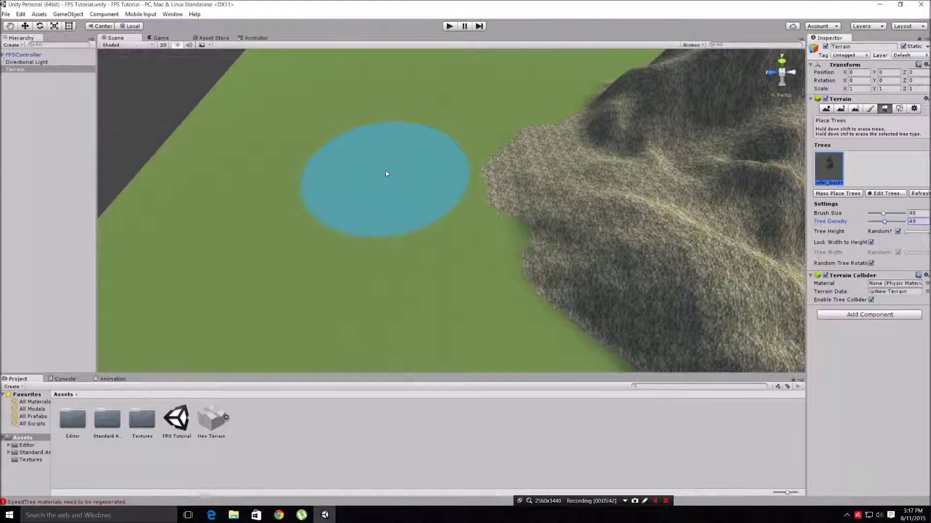
# Place a cluster of conifers on the open grass between the terrain's edge and the mountain.
pyautogui.scroll(-1, 386, 172)
pyautogui.scroll(-1, 387, 173)
pyautogui.moveTo(388, 170); pyautogui.dragTo(370, 144, button='middle')
pyautogui.scroll(2, 390, 166)
pyautogui.scroll(-2, 390, 166)
pyautogui.scroll(-2, 427, 152)
pyautogui.scroll(1, 425, 153)
pyautogui.scroll(1, 425, 152)
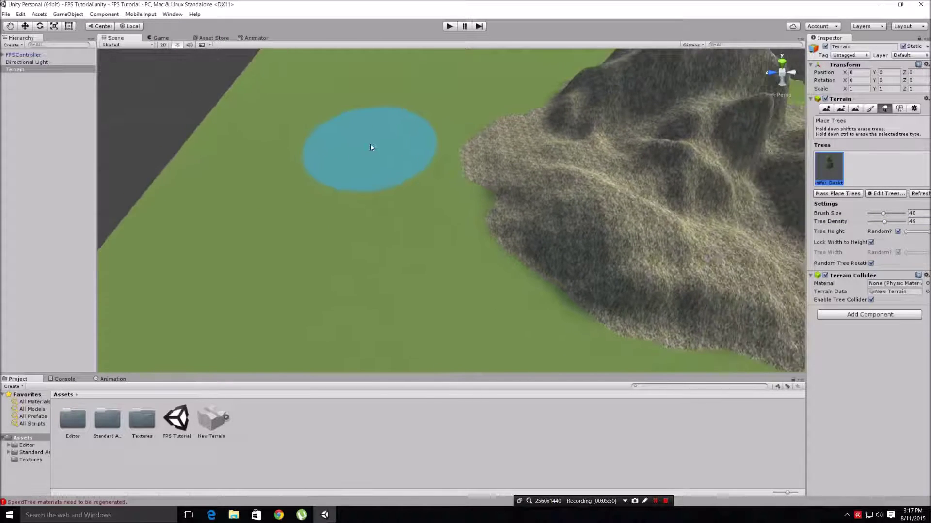
pyautogui.scroll(-1, 370, 144)
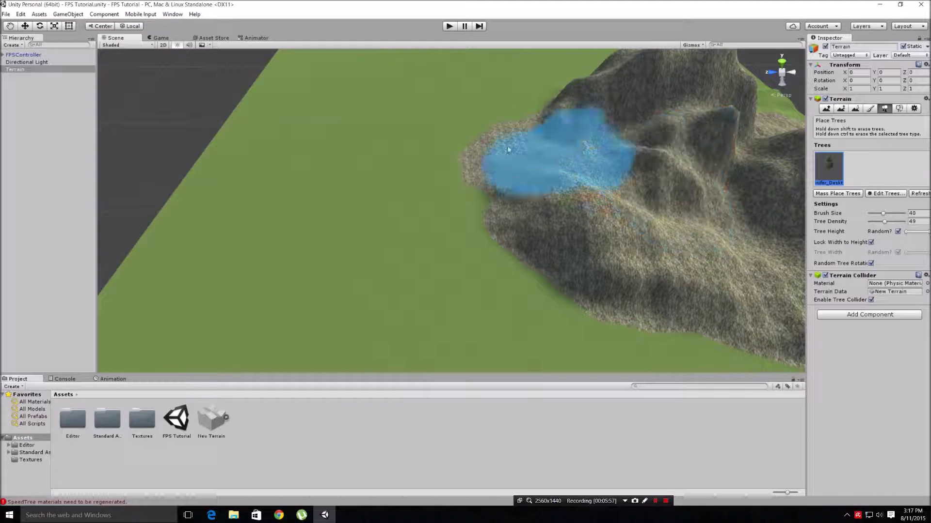
pyautogui.click(306, 158)
# Set the brush size to 2 and erase the small conifer standing in front of the two tall ones.
pyautogui.moveTo(308, 163)
pyautogui.mouseDown(button='middle')
pyautogui.moveTo(336, 199)
pyautogui.moveTo(438, 241)
pyautogui.moveTo(504, 223)
pyautogui.mouseUp(button='middle')
pyautogui.scroll(5, 414, 218)
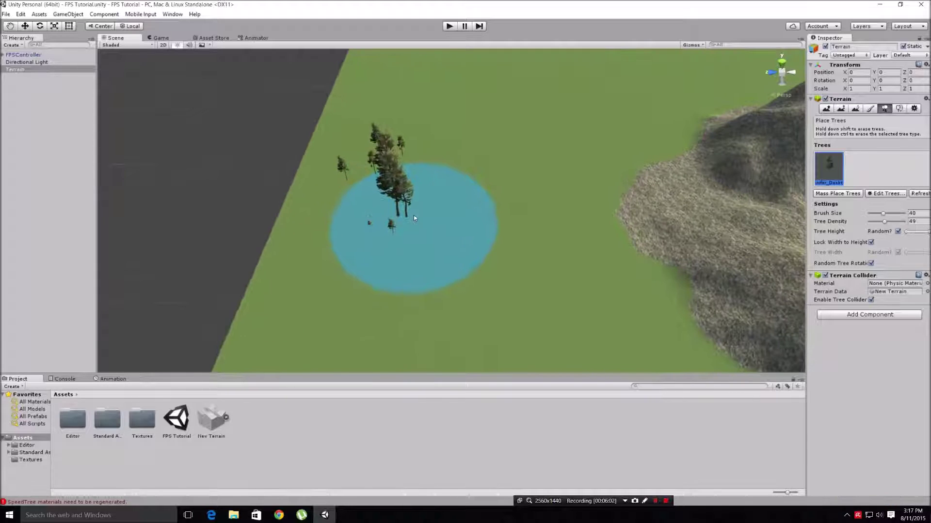
pyautogui.scroll(5, 415, 218)
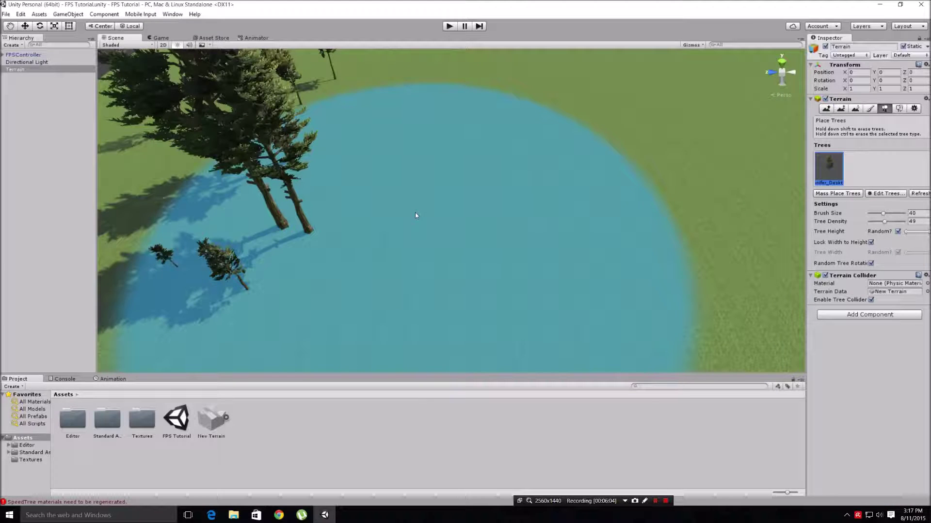
pyautogui.moveTo(417, 209)
pyautogui.mouseDown(button='middle')
pyautogui.moveTo(634, 187)
pyautogui.moveTo(739, 204)
pyautogui.moveTo(457, 187)
pyautogui.moveTo(432, 176)
pyautogui.moveTo(526, 194)
pyautogui.moveTo(629, 170)
pyautogui.mouseUp(button='middle')
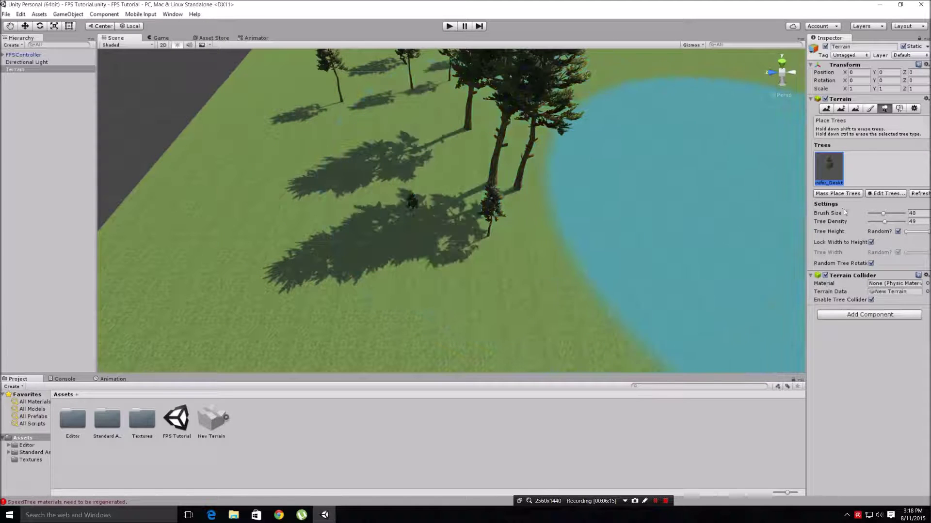
pyautogui.moveTo(579, 158); pyautogui.dragTo(468, 128, button='middle')
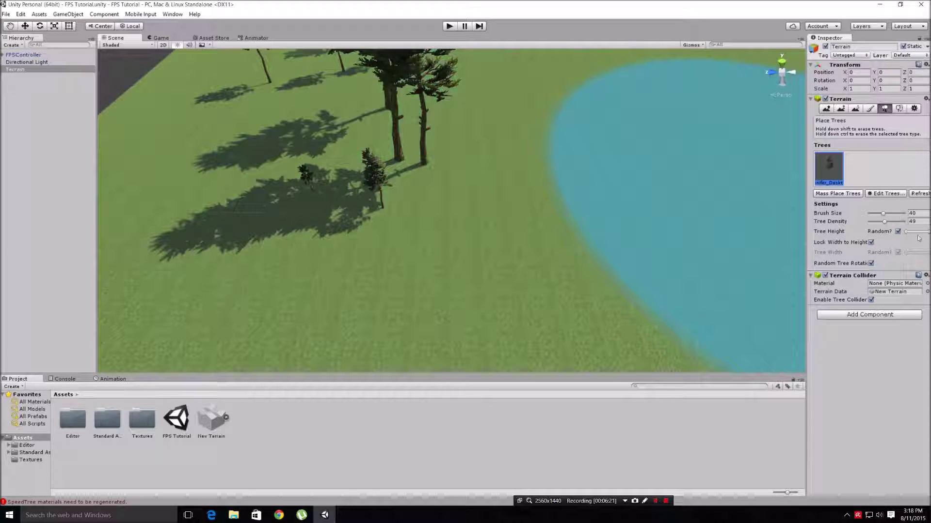
pyautogui.moveTo(883, 213); pyautogui.dragTo(867, 215)
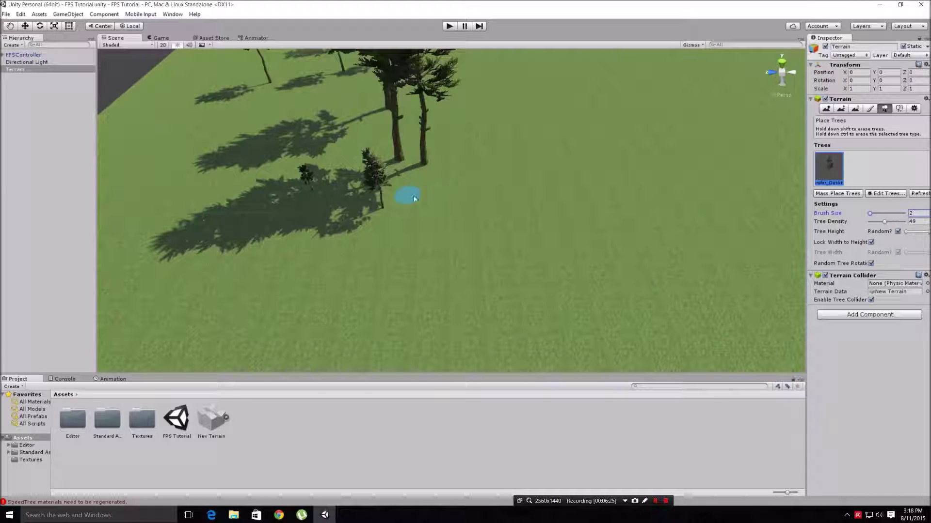
pyautogui.keyDown('shift'); pyautogui.click(386, 209); pyautogui.keyUp('shift')
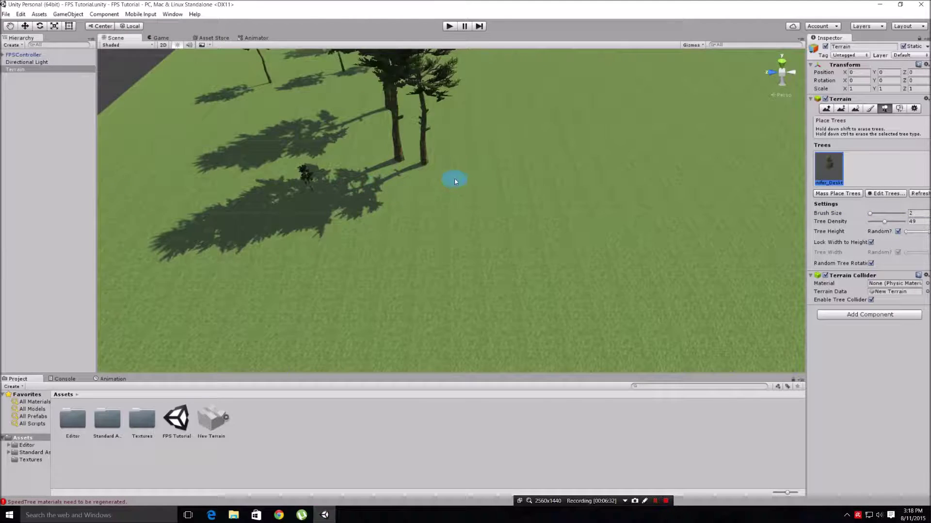
# Set the tree density to 56 and the brush size to 21 for placing conifers.
pyautogui.scroll(-5, 445, 180)
pyautogui.moveTo(506, 188); pyautogui.dragTo(384, 152, button='middle')
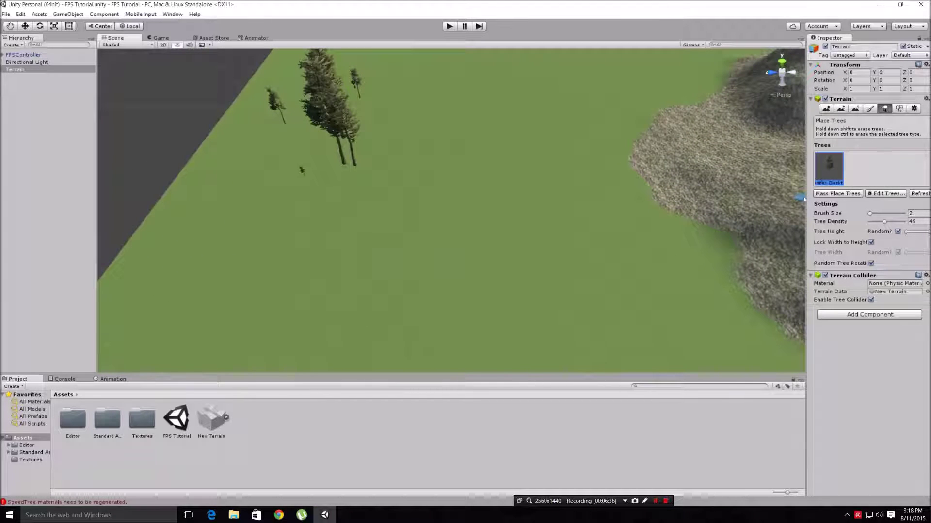
pyautogui.moveTo(881, 219); pyautogui.dragTo(894, 219)
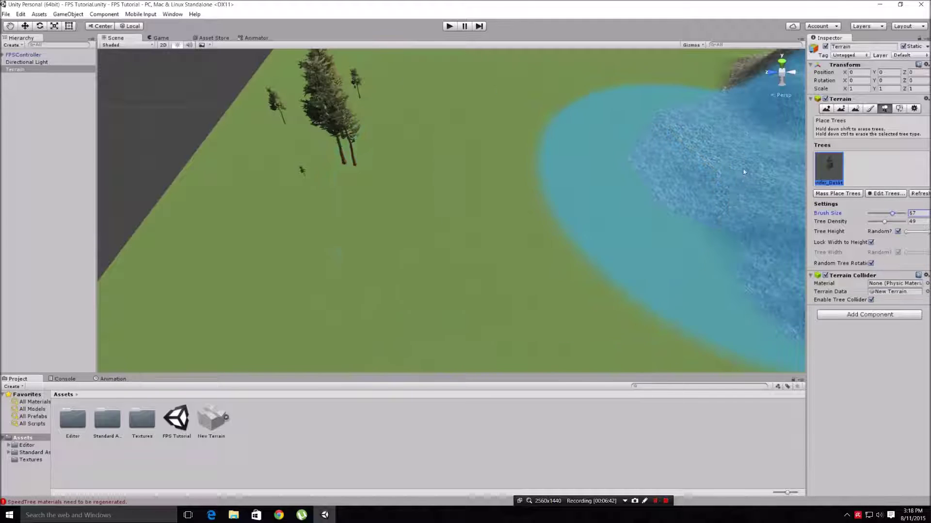
pyautogui.moveTo(894, 215); pyautogui.dragTo(885, 213)
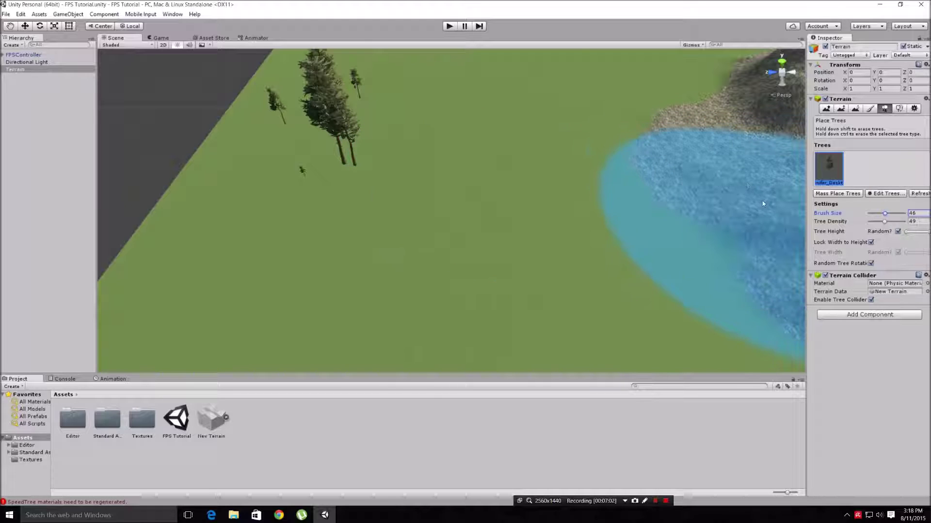
pyautogui.moveTo(885, 221); pyautogui.dragTo(888, 222)
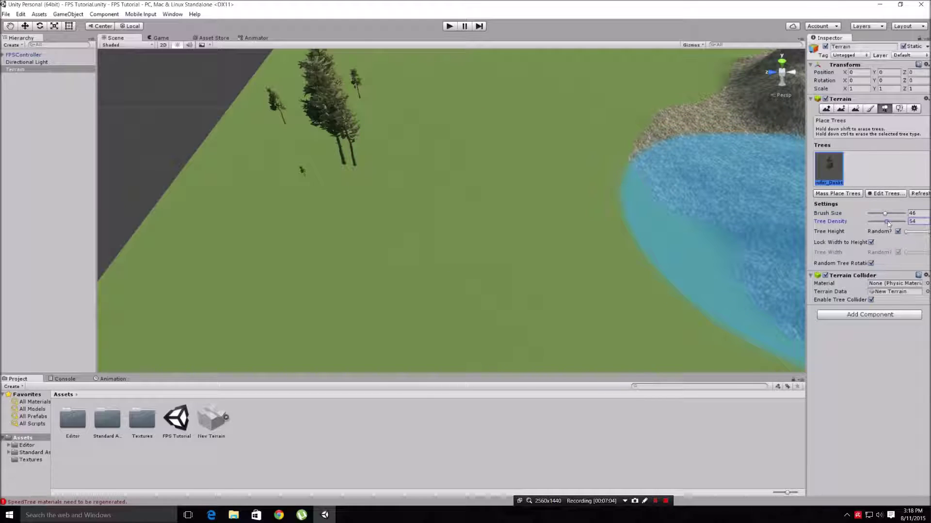
pyautogui.moveTo(890, 215); pyautogui.dragTo(877, 217)
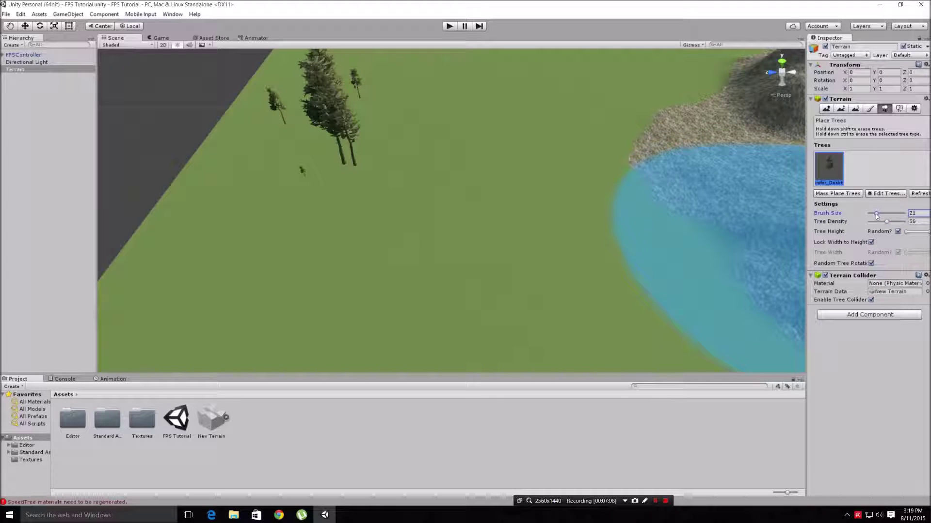
# Place groups of conifers on the grass near the mountain's tip and along the terrain's outer edge.
pyautogui.click(599, 87)
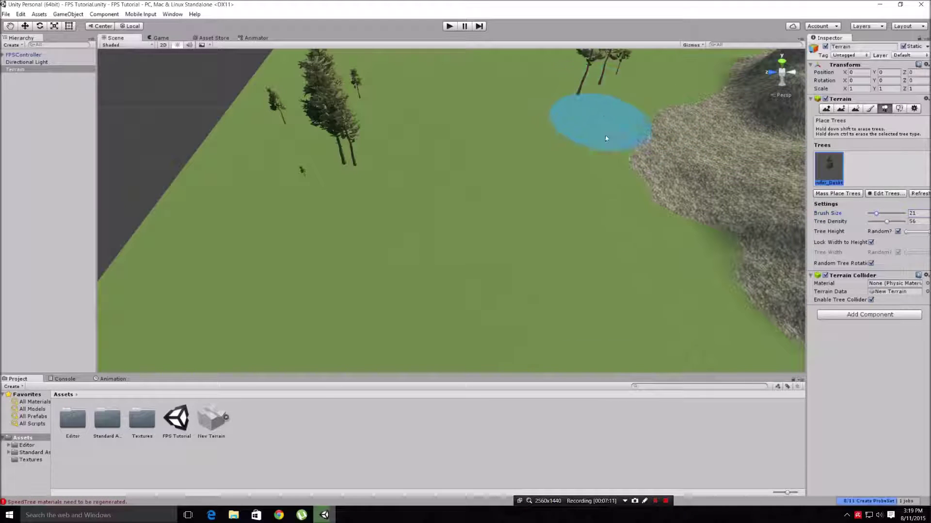
pyautogui.click(583, 141)
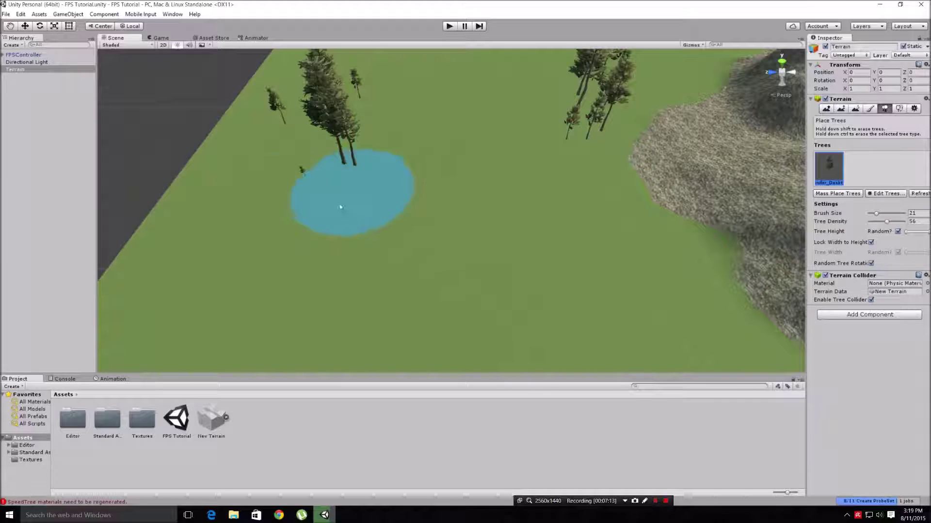
pyautogui.moveTo(234, 193)
pyautogui.mouseDown()
pyautogui.moveTo(207, 277)
pyautogui.moveTo(197, 280)
pyautogui.mouseUp()
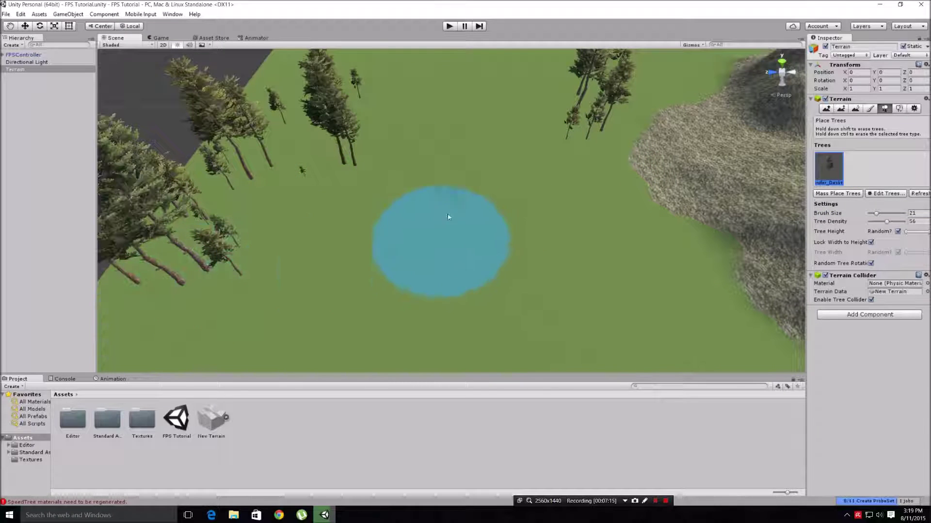
pyautogui.moveTo(467, 261)
pyautogui.mouseDown(button='middle')
pyautogui.moveTo(464, 100)
pyautogui.moveTo(461, 150)
pyautogui.moveTo(449, 149)
pyautogui.mouseUp(button='middle')
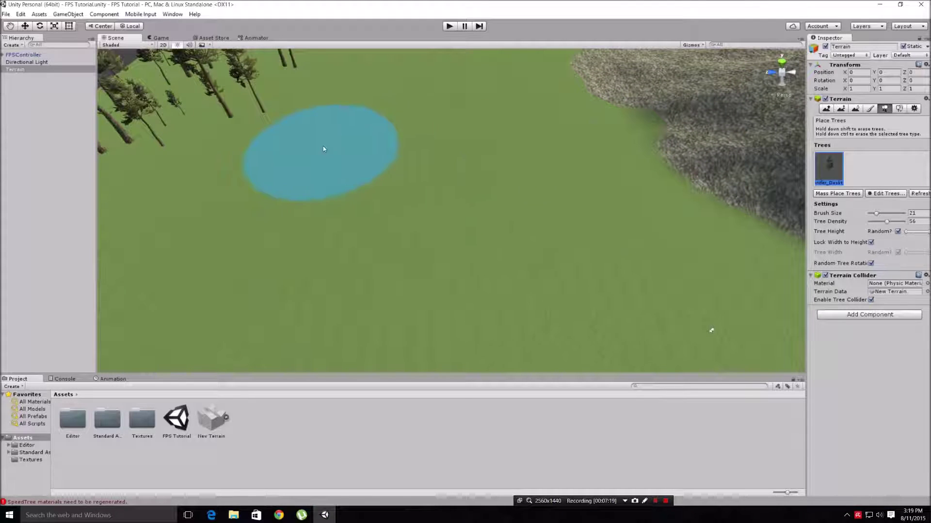
pyautogui.click(316, 147)
pyautogui.moveTo(207, 216); pyautogui.dragTo(160, 204)
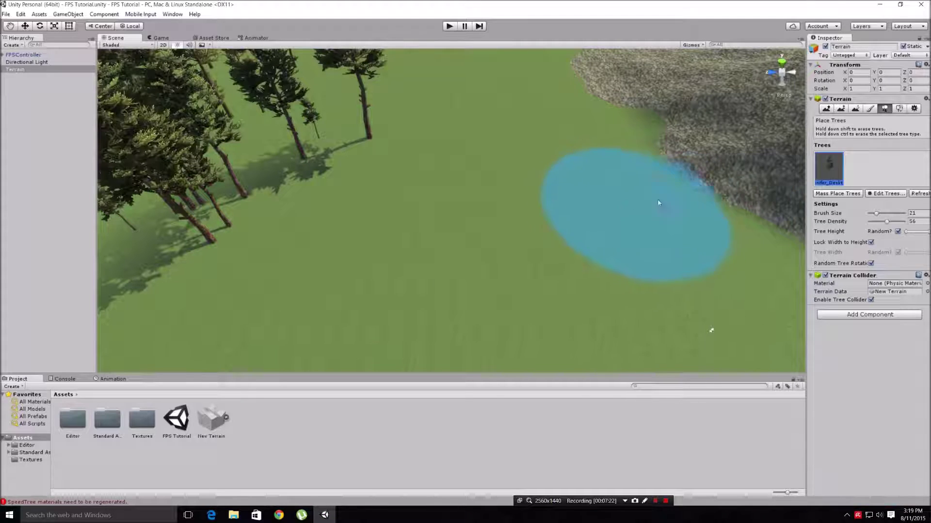
# Set the brush size to 8 and place conifers along the mountain's foot and beside the grove at the terrain's edge.
pyautogui.moveTo(877, 215); pyautogui.dragTo(867, 214)
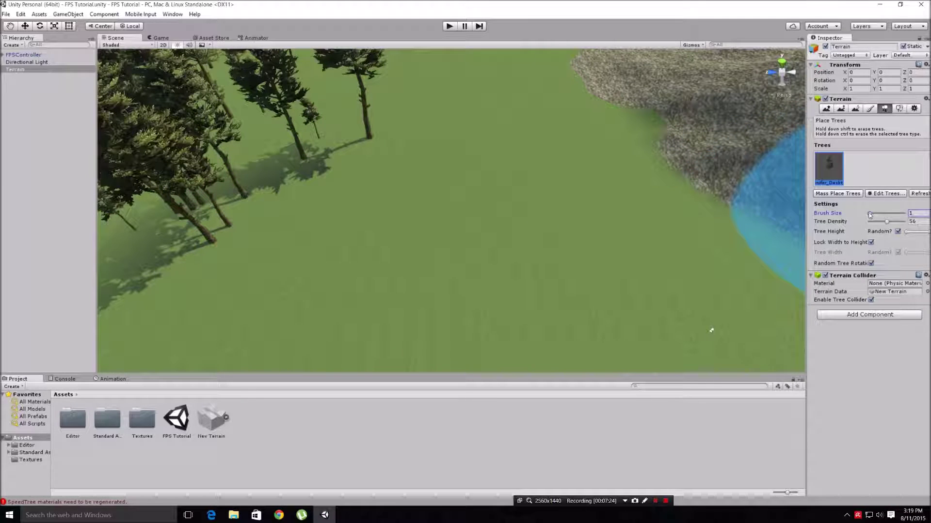
pyautogui.moveTo(869, 215); pyautogui.dragTo(871, 215)
pyautogui.click(719, 243)
pyautogui.moveTo(660, 202)
pyautogui.mouseDown()
pyautogui.moveTo(605, 168)
pyautogui.moveTo(594, 131)
pyautogui.moveTo(548, 89)
pyautogui.moveTo(555, 131)
pyautogui.moveTo(582, 180)
pyautogui.moveTo(703, 276)
pyautogui.moveTo(748, 293)
pyautogui.moveTo(554, 270)
pyautogui.mouseUp()
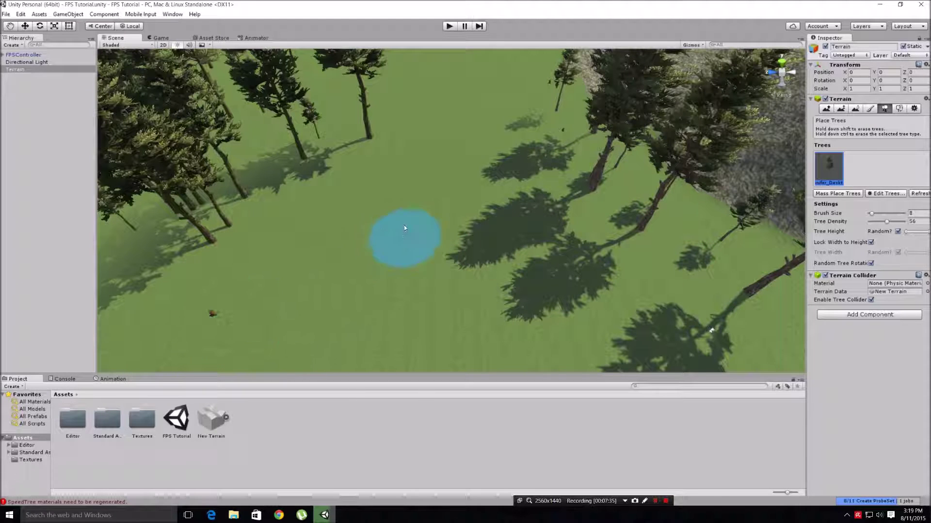
pyautogui.click(264, 269)
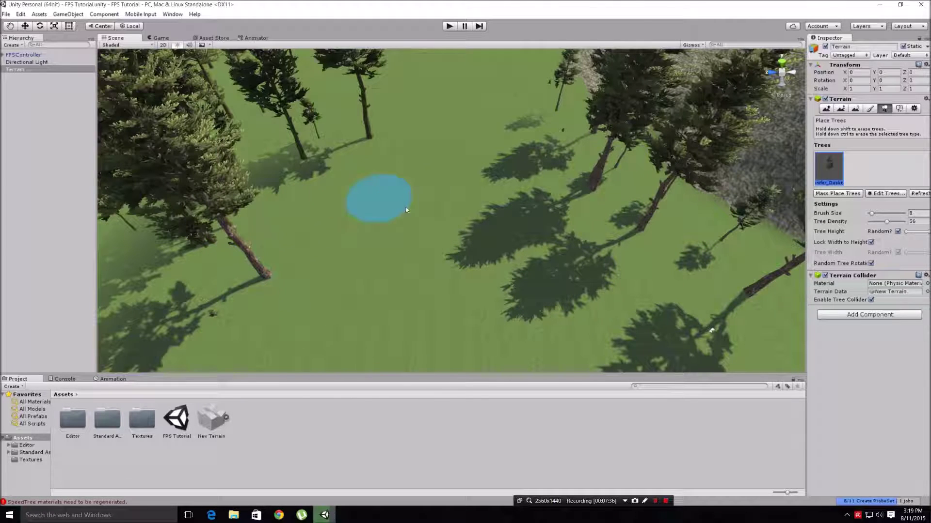
# Examine the placed conifers and their shadows from farther away and up close.
pyautogui.scroll(-5, 543, 149)
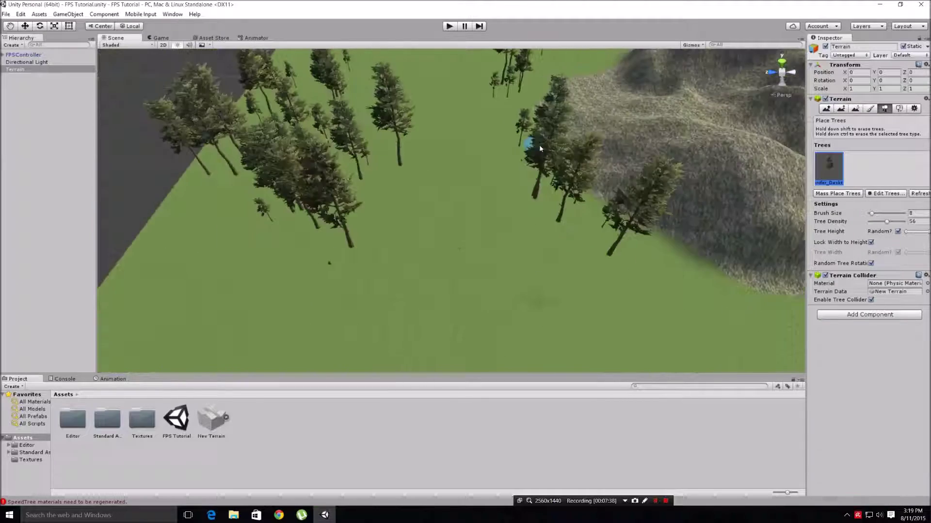
pyautogui.scroll(-6, 540, 146)
pyautogui.scroll(6, 533, 150)
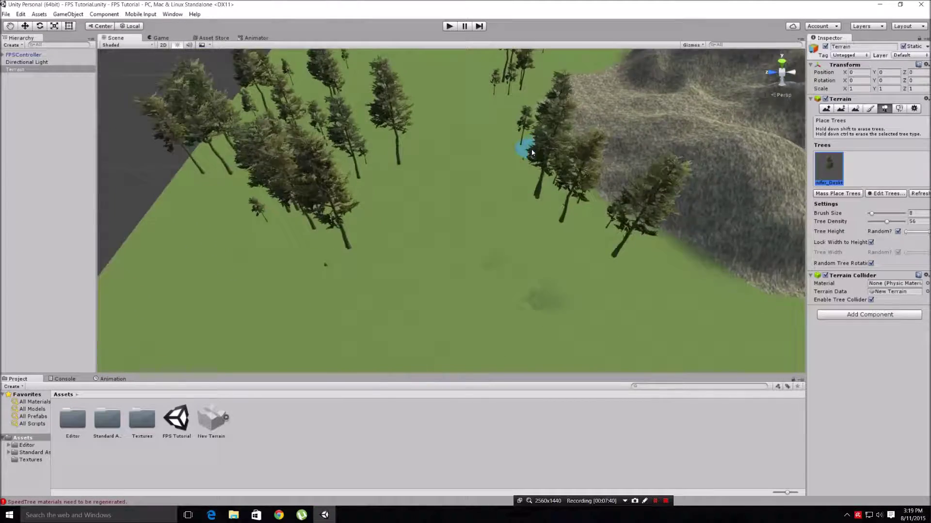
pyautogui.scroll(6, 532, 152)
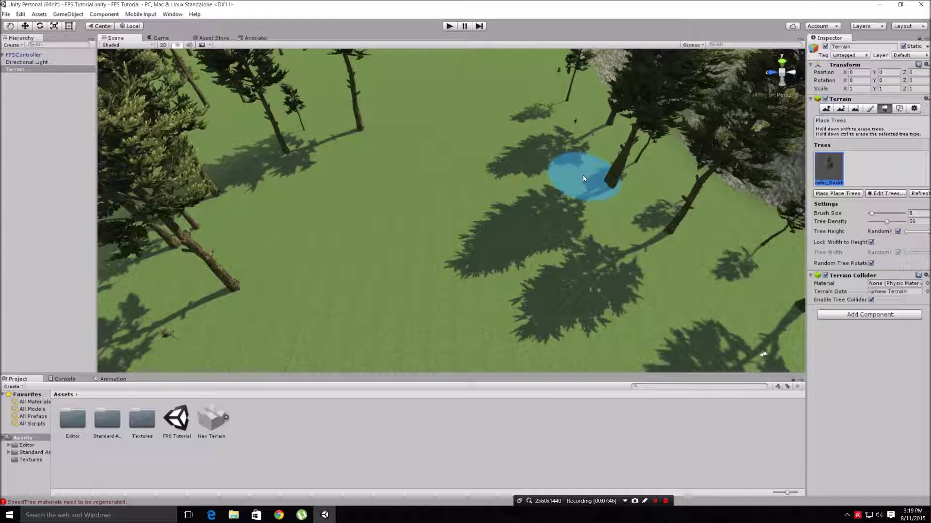
pyautogui.scroll(-2, 601, 156)
pyautogui.scroll(1, 588, 156)
pyautogui.moveTo(589, 156); pyautogui.dragTo(573, 130, button='middle')
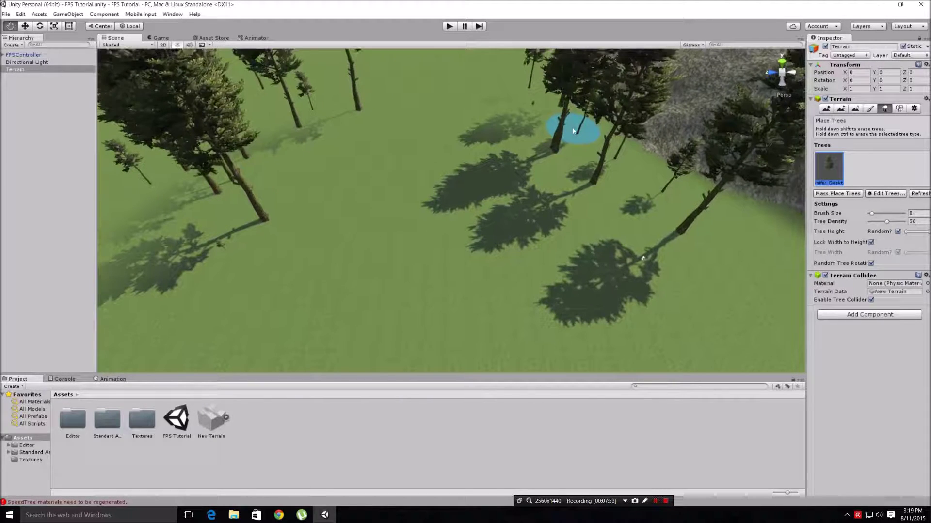
# Add the Broadleaf_Mobile prefab to the terrain's tree types.
pyautogui.click(883, 194)
pyautogui.click(882, 196)
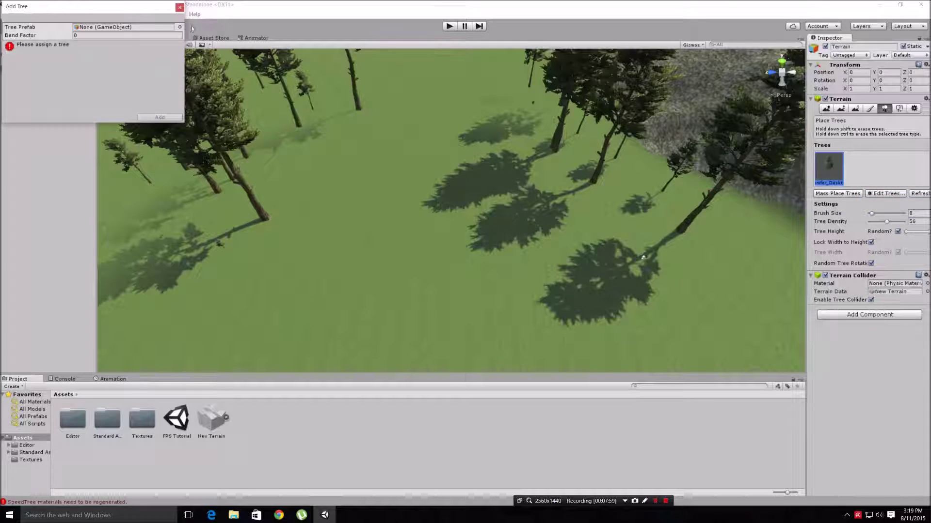
pyautogui.click(179, 28)
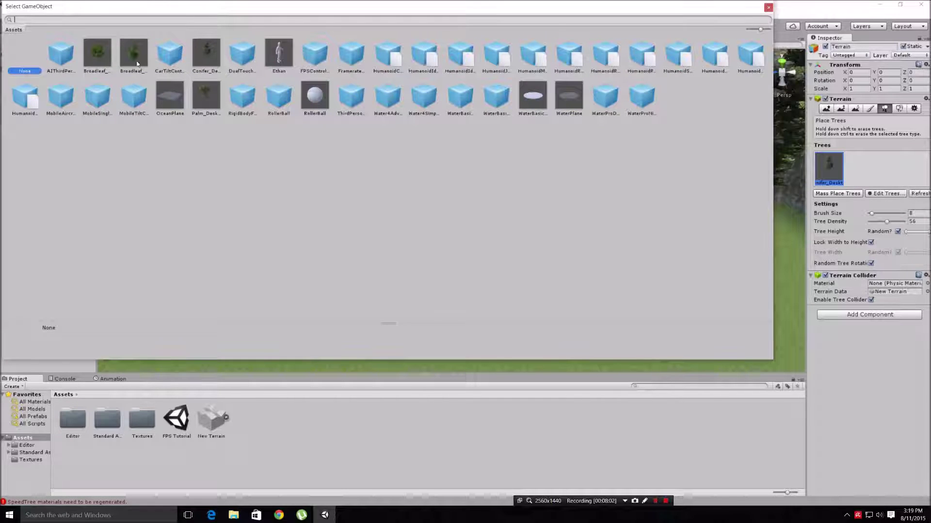
pyautogui.doubleClick(136, 54)
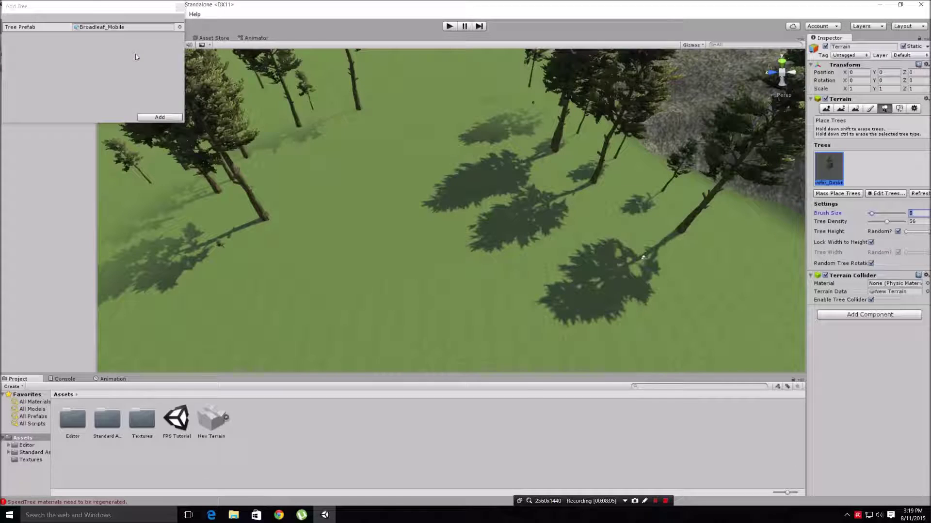
pyautogui.click(160, 117)
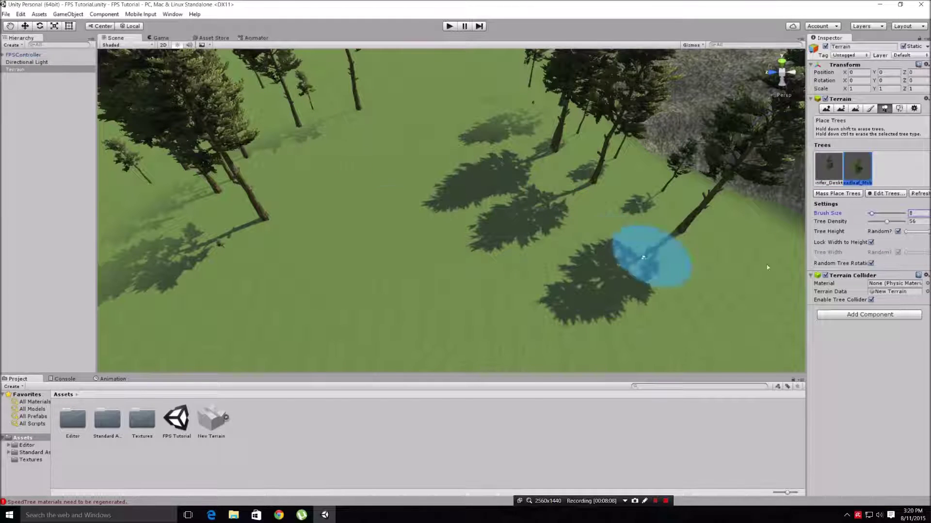
# Place broadleaf trees among the conifers on both sides of the grass clearing.
pyautogui.click(624, 208)
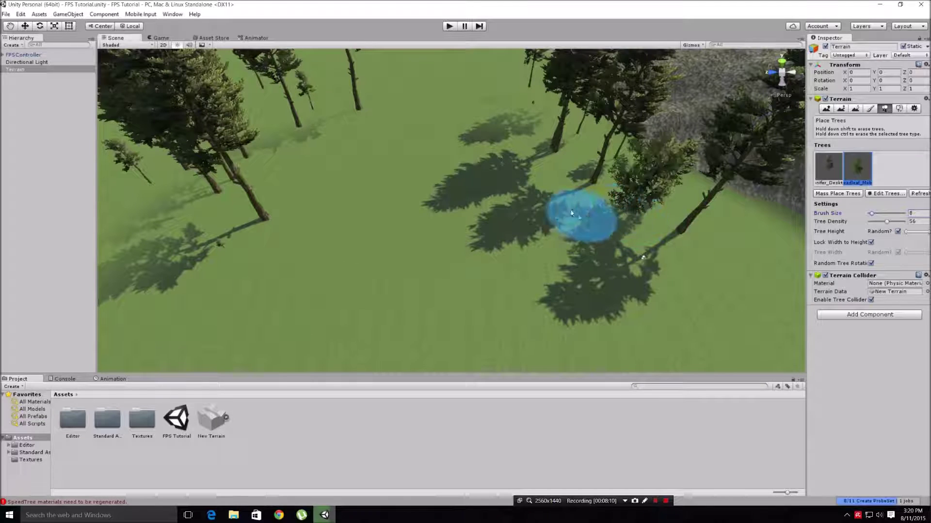
pyautogui.click(497, 99)
pyautogui.click(347, 142)
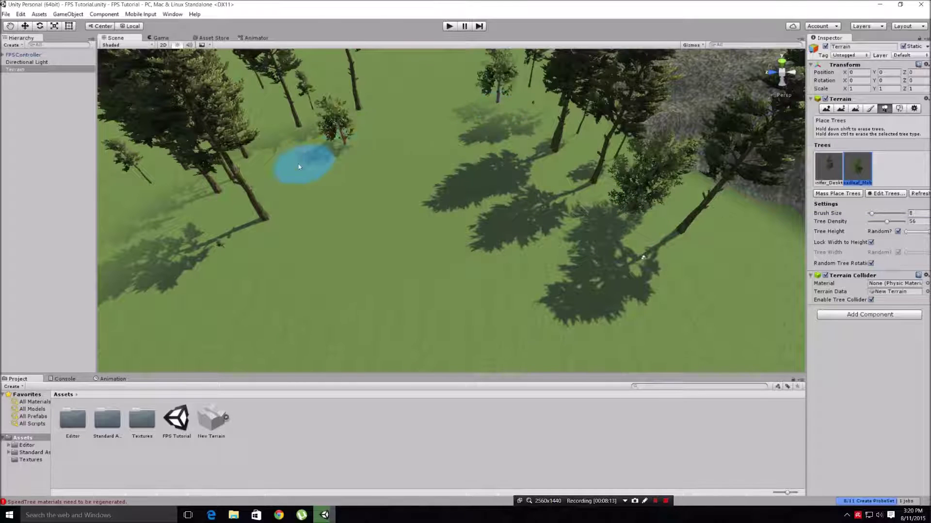
pyautogui.click(293, 193)
pyautogui.click(270, 141)
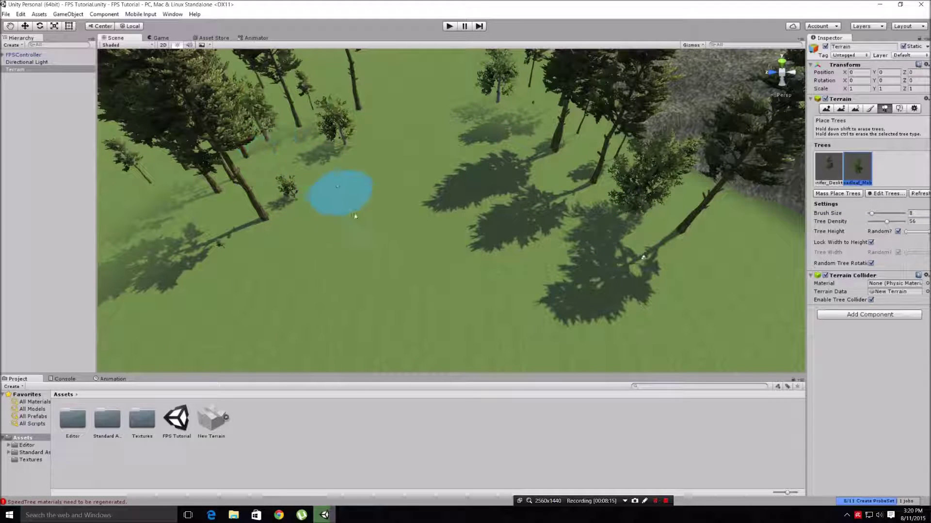
pyautogui.moveTo(329, 186)
pyautogui.mouseDown()
pyautogui.moveTo(315, 228)
pyautogui.moveTo(270, 273)
pyautogui.moveTo(187, 308)
pyautogui.moveTo(153, 222)
pyautogui.mouseUp()
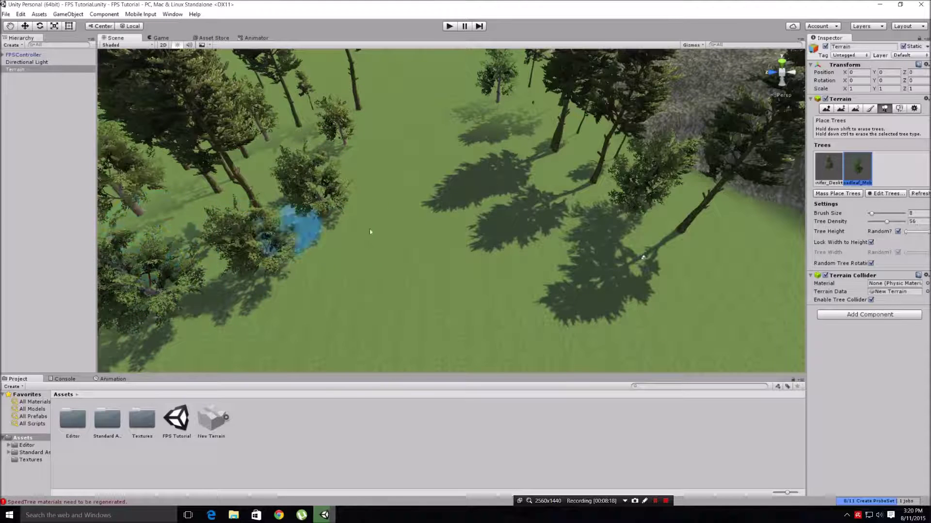
# Extend the tree line with two broadleaf trees along the mountain's foot, beyond the last conifer.
pyautogui.scroll(-5, 431, 202)
pyautogui.click(641, 241)
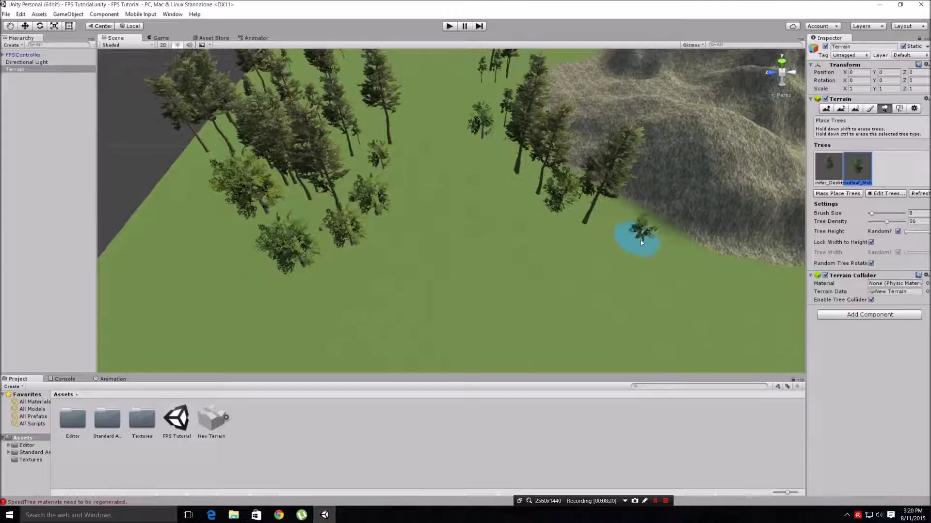
pyautogui.click(689, 248)
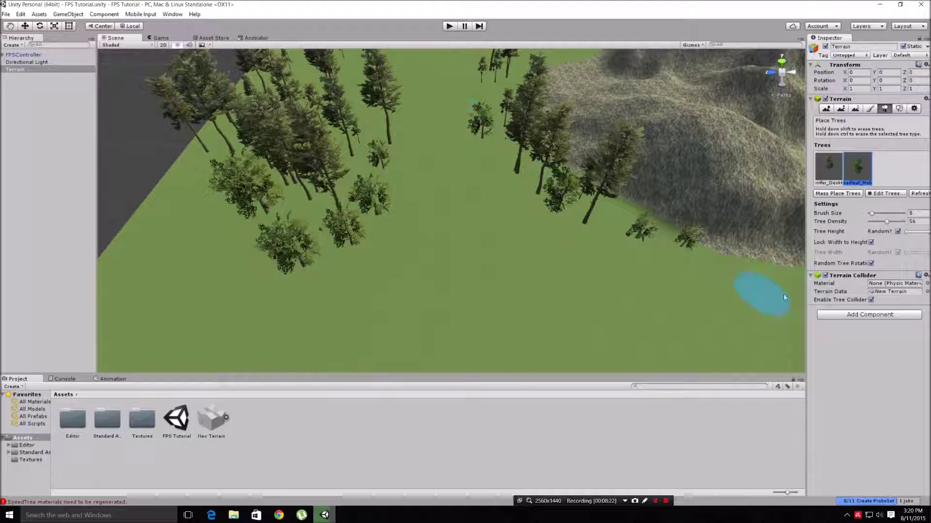
# Place more broadleaf trees in front of the dense conifer group near the terrain's outer edge.
pyautogui.moveTo(448, 204); pyautogui.dragTo(586, 161, button='middle')
pyautogui.click(288, 164)
pyautogui.click(274, 227)
pyautogui.click(339, 204)
pyautogui.click(321, 172)
# Examine the mixed trees and their shadows up close, from farther away and through the player's camera in the Game view.
pyautogui.scroll(-3, 584, 241)
pyautogui.moveTo(628, 229); pyautogui.dragTo(577, 245, button='middle')
pyautogui.scroll(3, 524, 238)
pyautogui.scroll(4, 523, 238)
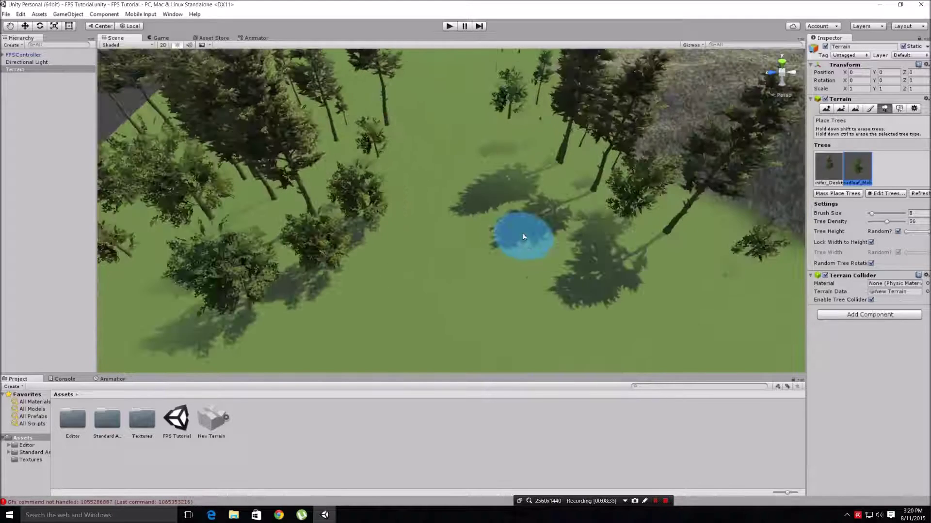
pyautogui.scroll(-3, 523, 237)
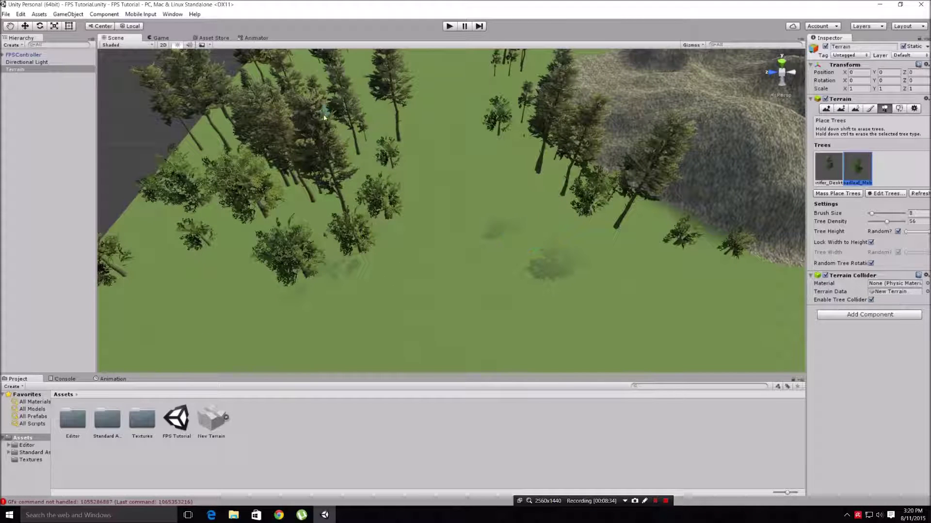
pyautogui.click(162, 38)
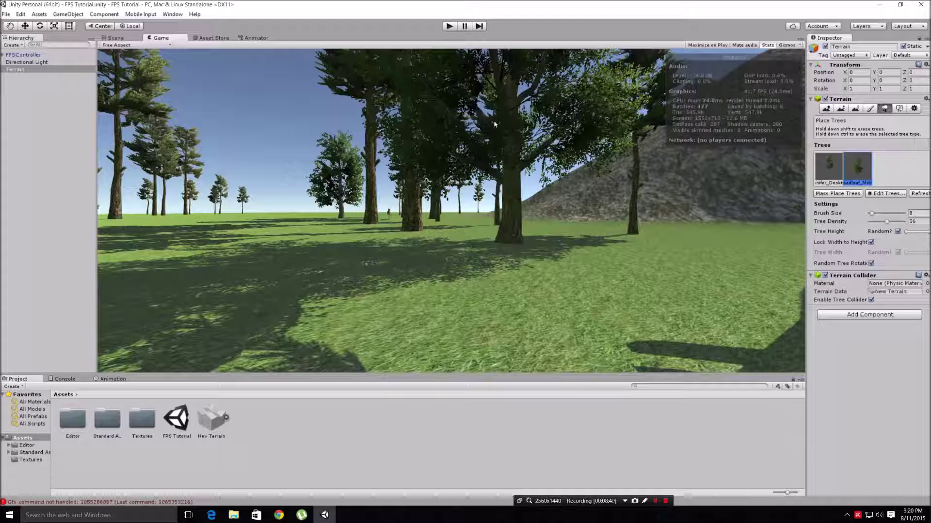
pyautogui.click(115, 39)
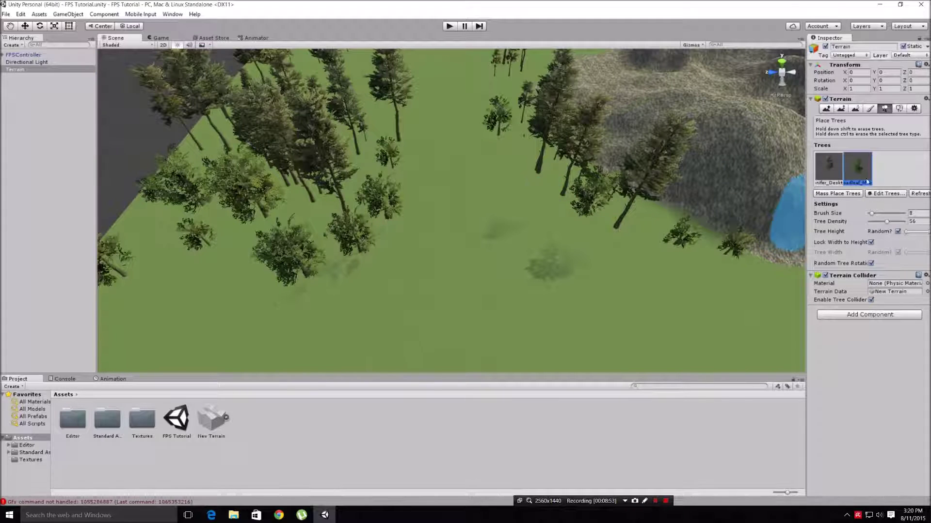
# Add GrassFrond01AlbedoAlpha as a billboard grass texture for the terrain's Paint Details tool.
pyautogui.click(899, 109)
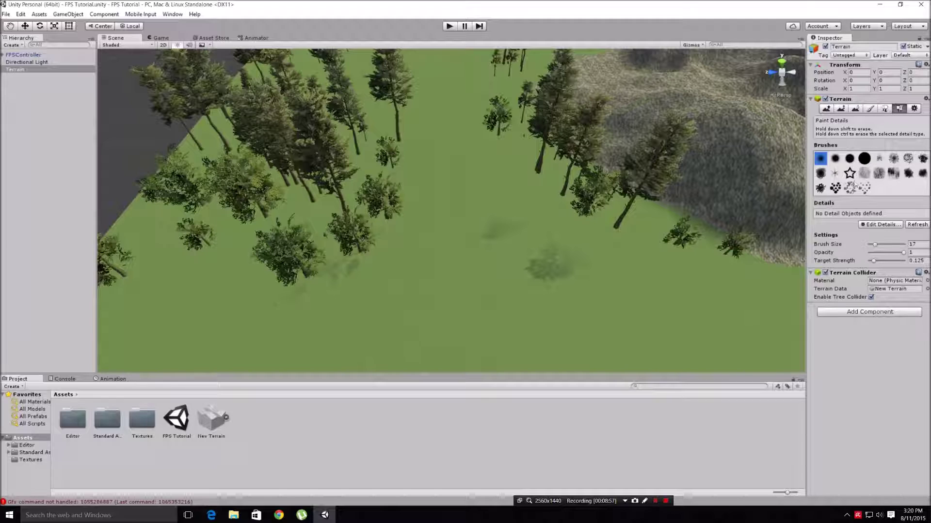
pyautogui.click(871, 224)
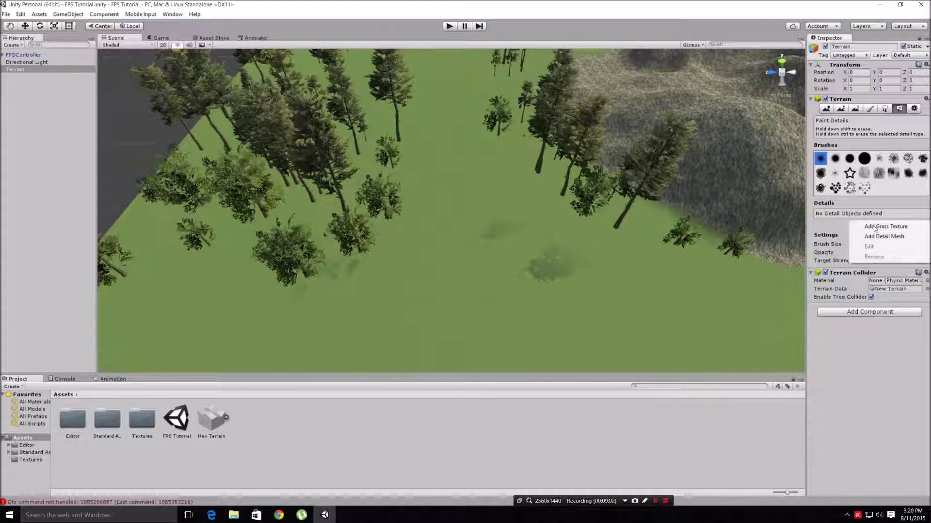
pyautogui.click(876, 227)
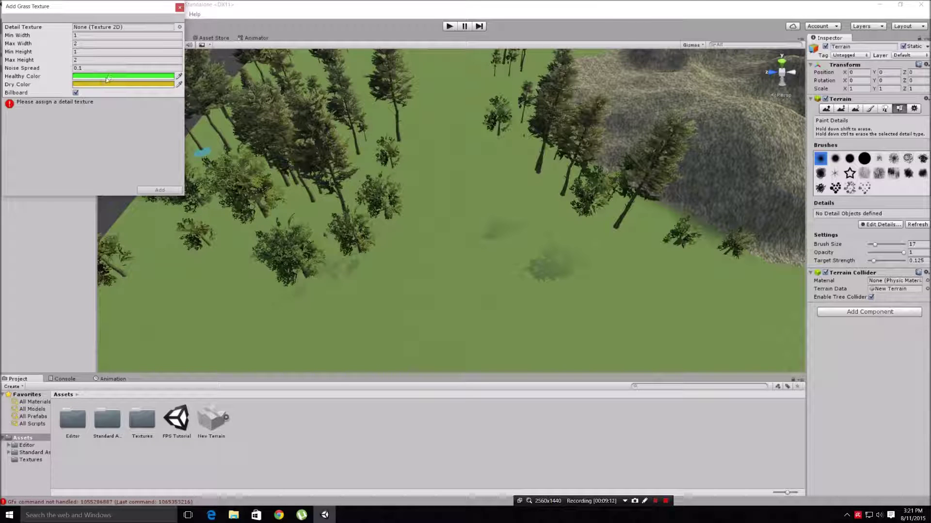
pyautogui.click(180, 28)
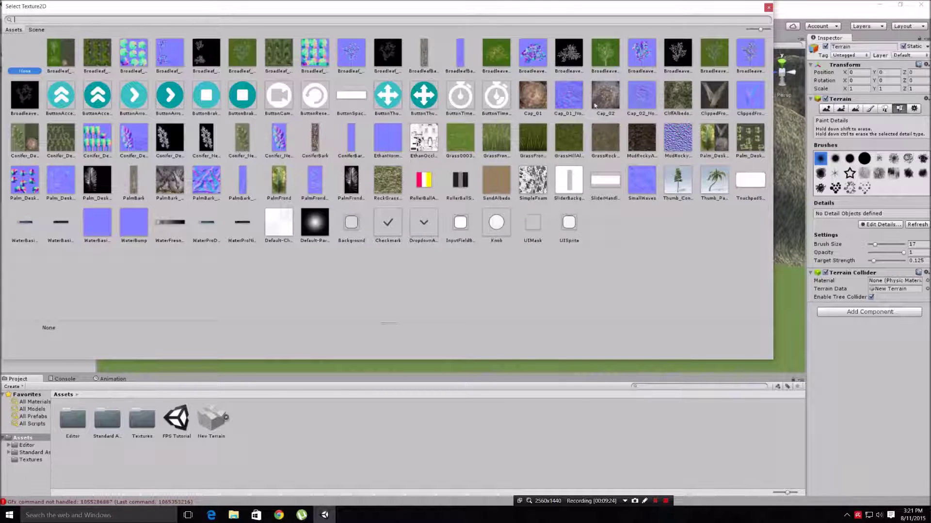
pyautogui.doubleClick(502, 143)
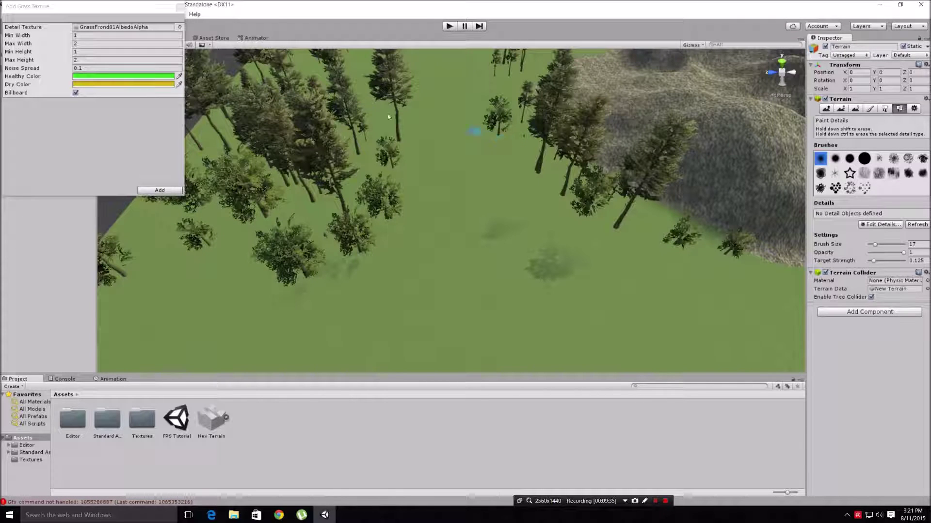
pyautogui.click(160, 190)
# Paint a dense patch of grass between the conifer trunks on the mountain side of the clearing.
pyautogui.scroll(5, 470, 194)
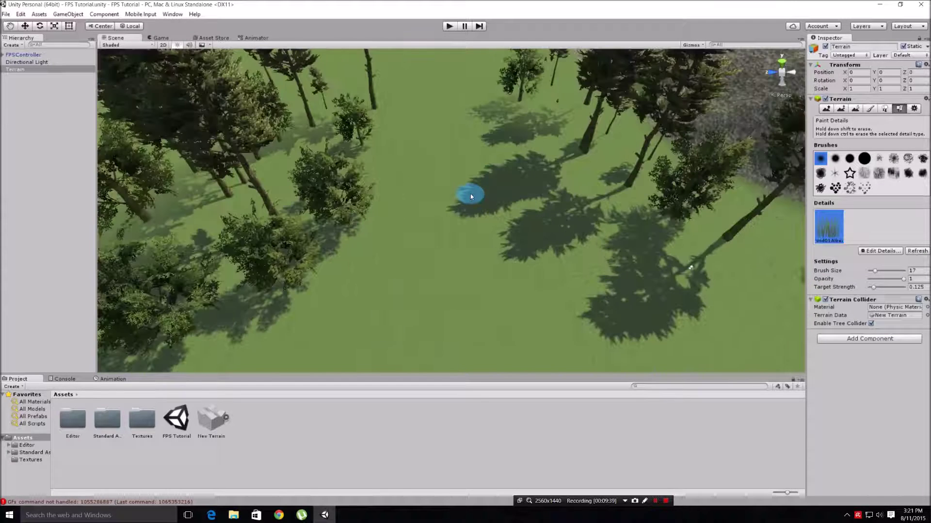
pyautogui.scroll(-5, 468, 193)
pyautogui.scroll(-2, 465, 194)
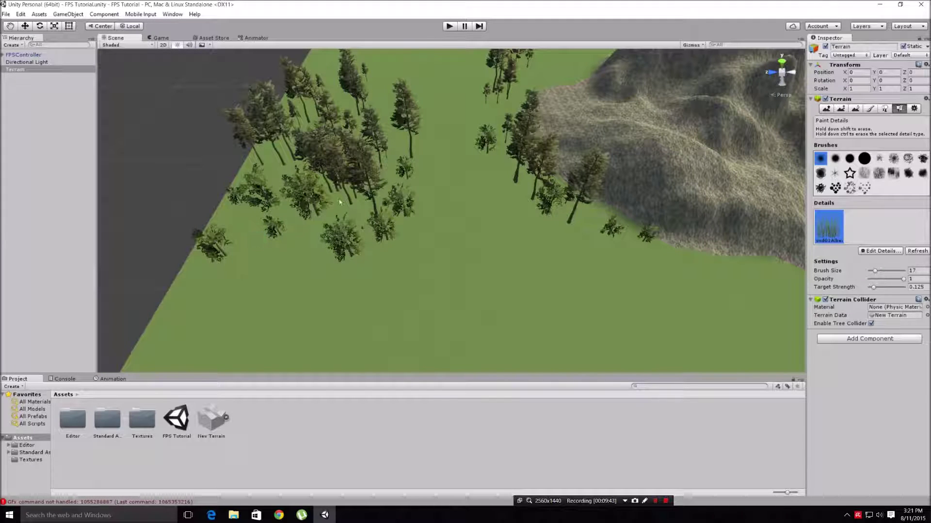
pyautogui.scroll(6, 490, 231)
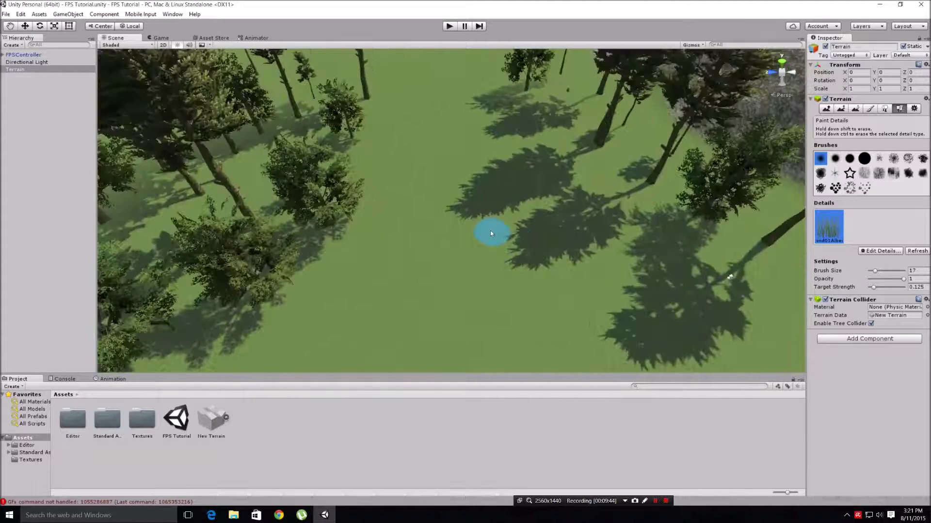
pyautogui.scroll(3, 490, 232)
pyautogui.moveTo(490, 232); pyautogui.dragTo(391, 249, button='middle')
pyautogui.moveTo(568, 188); pyautogui.dragTo(500, 213, button='middle')
pyautogui.click(546, 162)
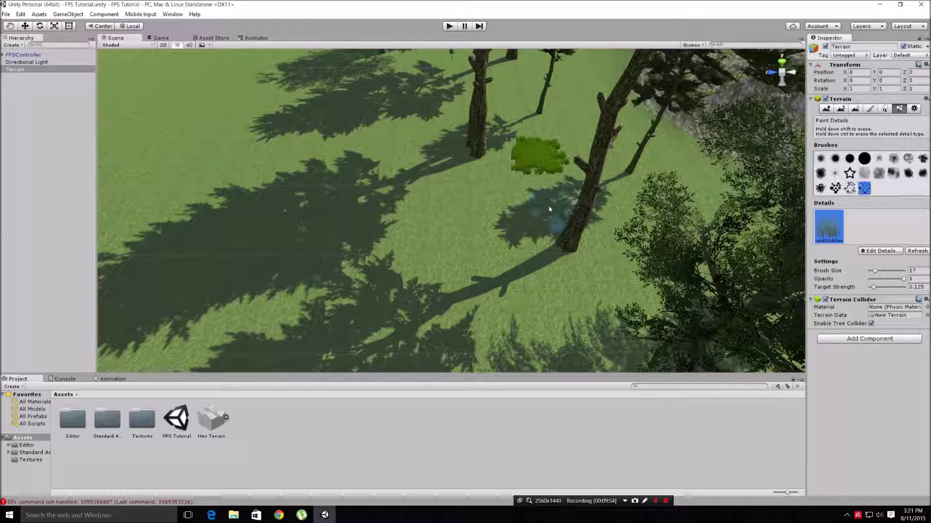
# Paint scattered grass clumps and denser patches around the trunks and tree shadows on the mountain side, varying the brush shape.
pyautogui.moveTo(631, 220)
pyautogui.mouseDown()
pyautogui.moveTo(572, 281)
pyautogui.moveTo(495, 303)
pyautogui.mouseUp()
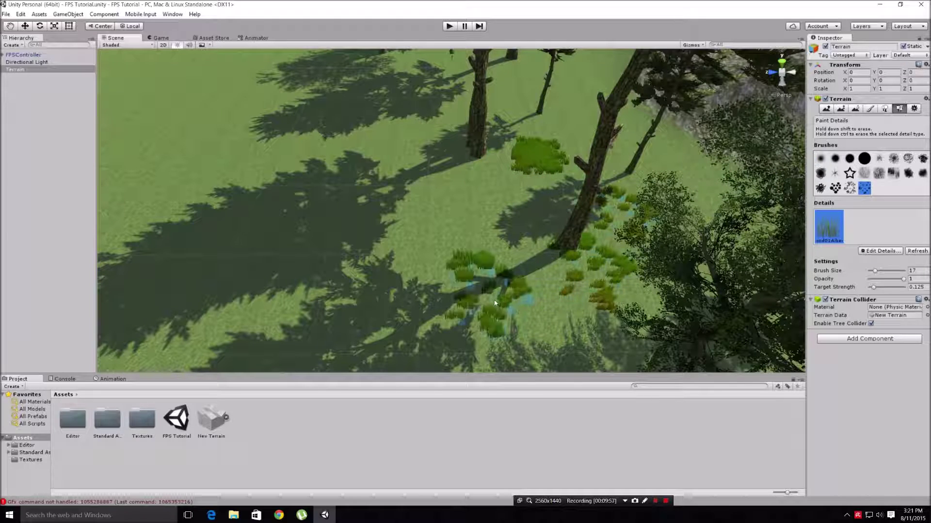
pyautogui.click(427, 107)
pyautogui.click(441, 179)
pyautogui.moveTo(679, 233)
pyautogui.mouseDown(button='middle')
pyautogui.moveTo(533, 194)
pyautogui.moveTo(509, 149)
pyautogui.mouseUp(button='middle')
pyautogui.scroll(-8, 509, 149)
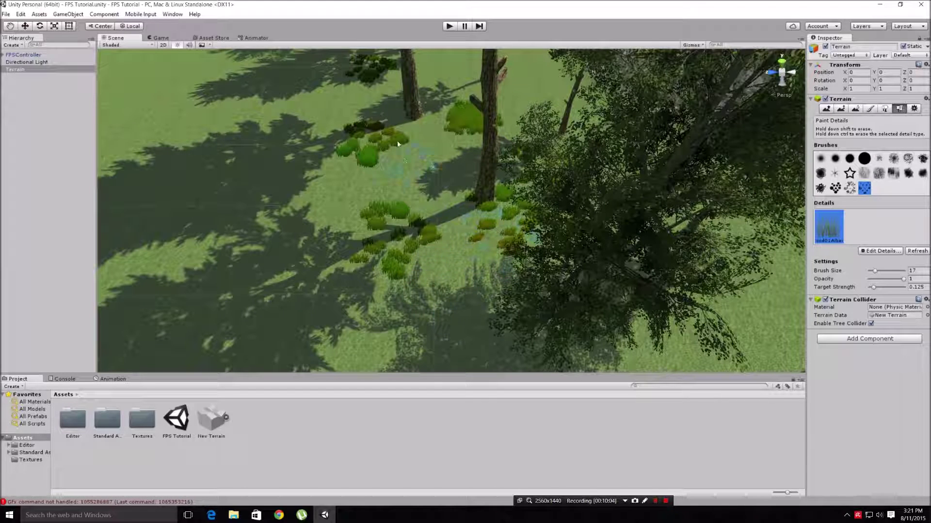
pyautogui.moveTo(437, 118); pyautogui.dragTo(655, 261, button='middle')
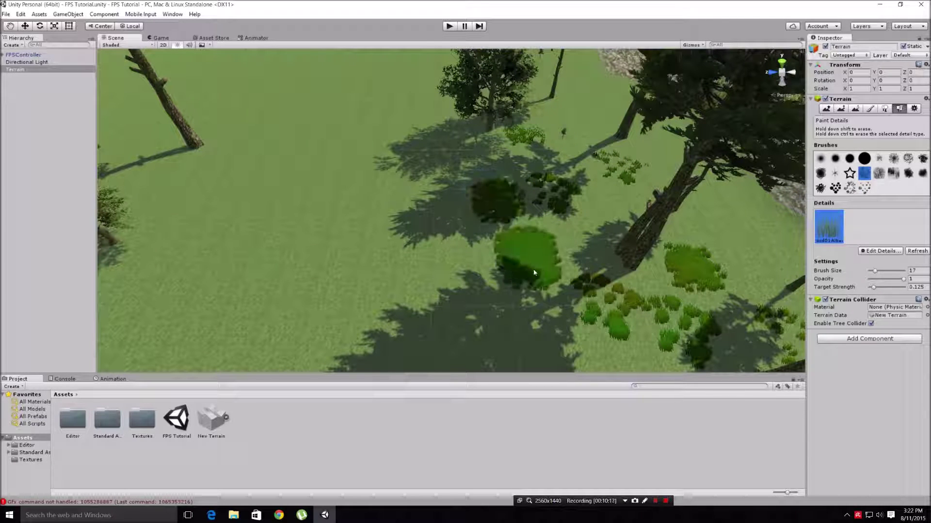
# Paint irregular grass patches among the trees across the clearing and in the tree shadows in front of the player.
pyautogui.moveTo(335, 249); pyautogui.dragTo(698, 114, button='middle')
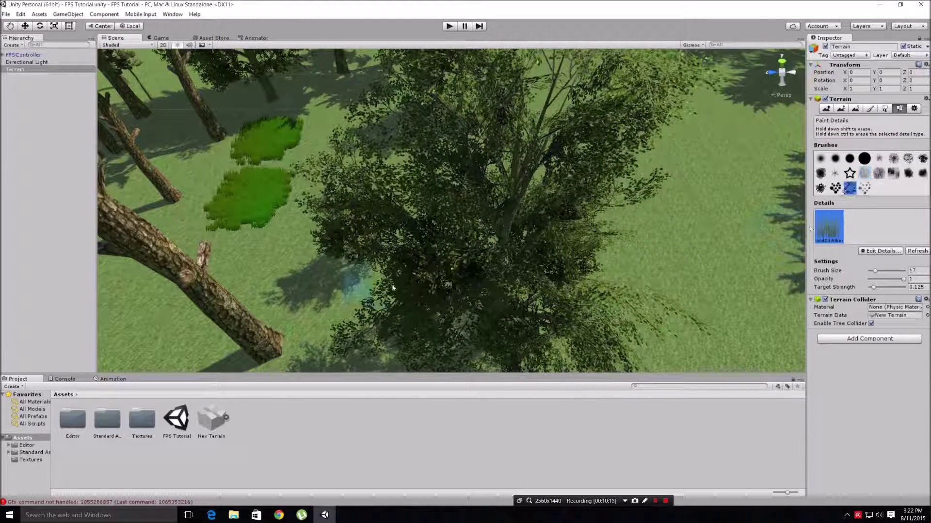
pyautogui.scroll(-5, 432, 165)
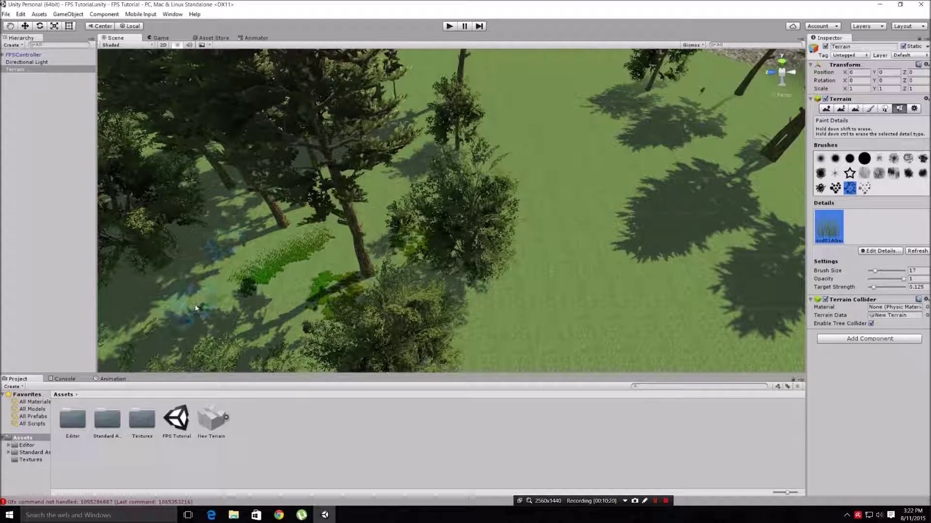
pyautogui.moveTo(539, 331)
pyautogui.mouseDown(button='middle')
pyautogui.moveTo(489, 274)
pyautogui.moveTo(490, 202)
pyautogui.moveTo(511, 279)
pyautogui.mouseUp(button='middle')
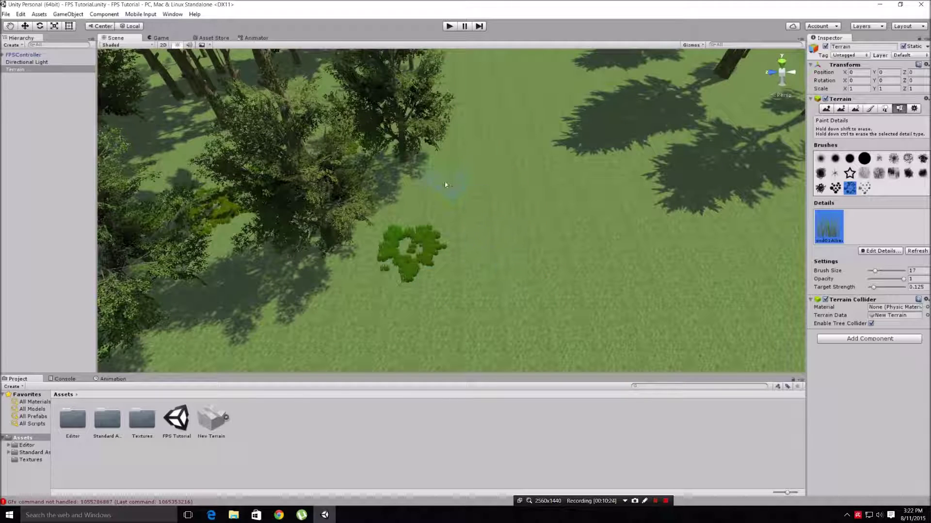
pyautogui.moveTo(771, 228); pyautogui.dragTo(606, 239, button='middle')
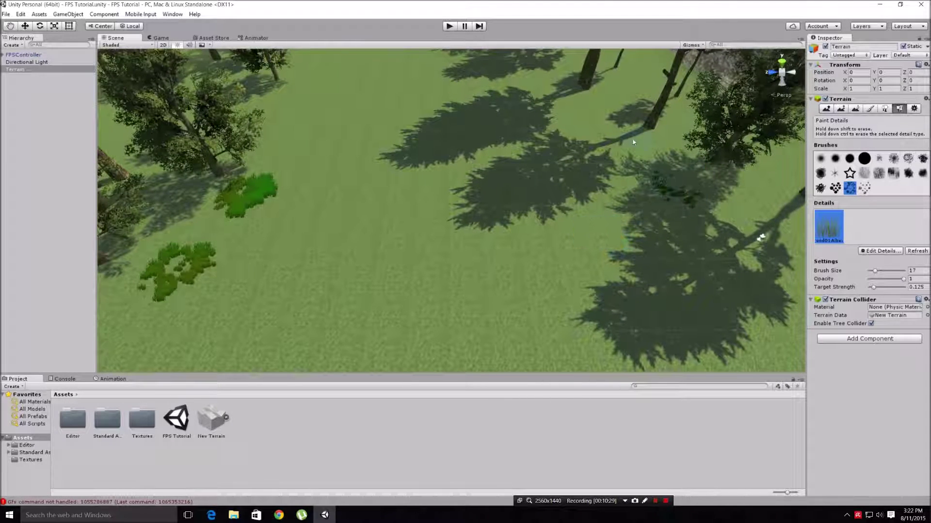
pyautogui.moveTo(497, 140)
pyautogui.mouseDown(button='middle')
pyautogui.moveTo(607, 135)
pyautogui.moveTo(586, 141)
pyautogui.moveTo(591, 167)
pyautogui.mouseUp(button='middle')
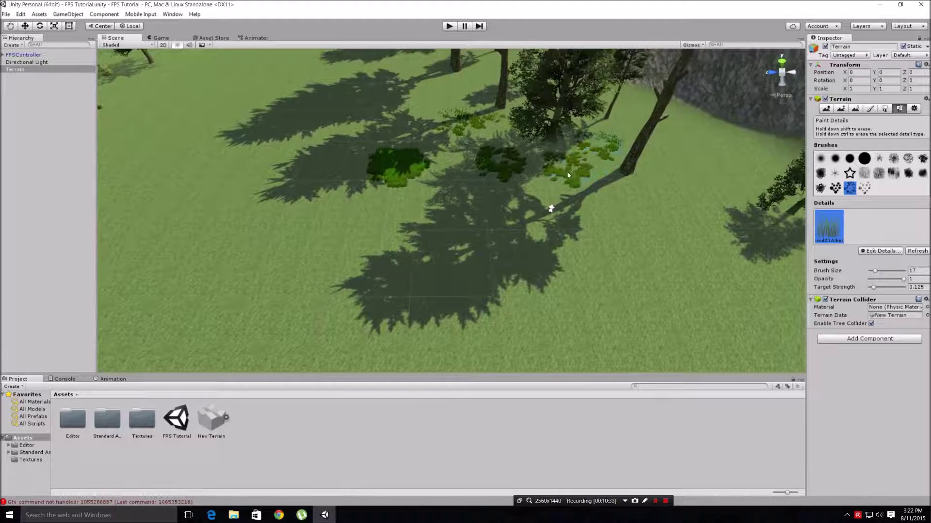
# Check the painted grass through the player's camera in the Game view and from farther away in the Scene view.
pyautogui.click(161, 38)
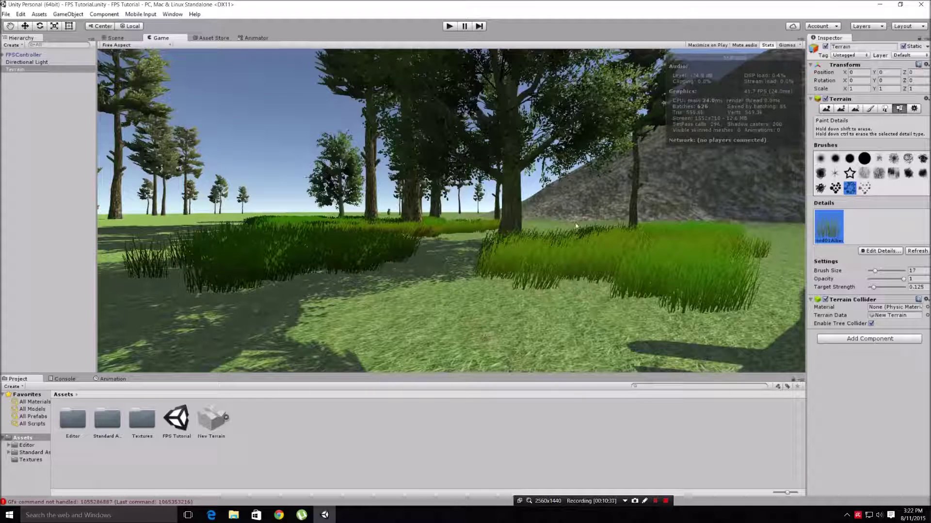
pyautogui.click(124, 38)
pyautogui.scroll(-10, 339, 143)
pyautogui.scroll(10, 340, 143)
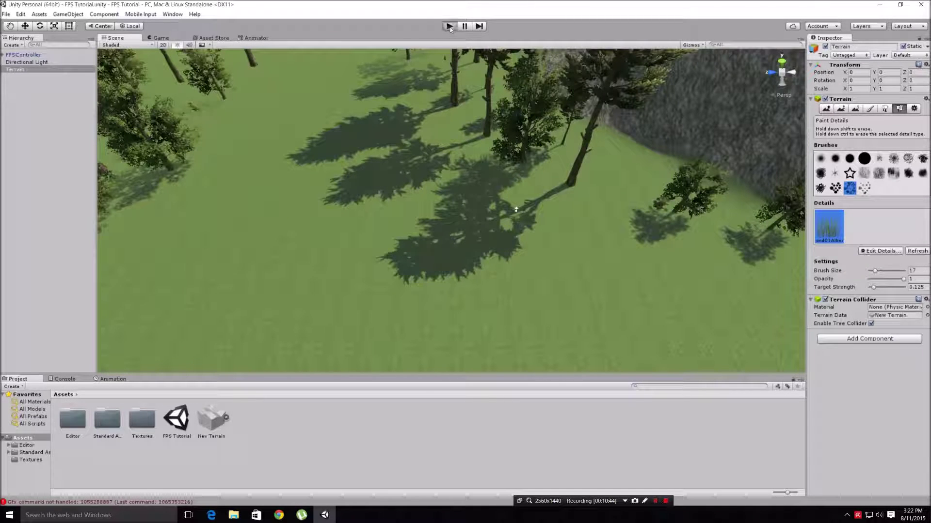
# Play the scene and walk the first-person player back and forth through the grass patches and trees.
pyautogui.click(450, 27)
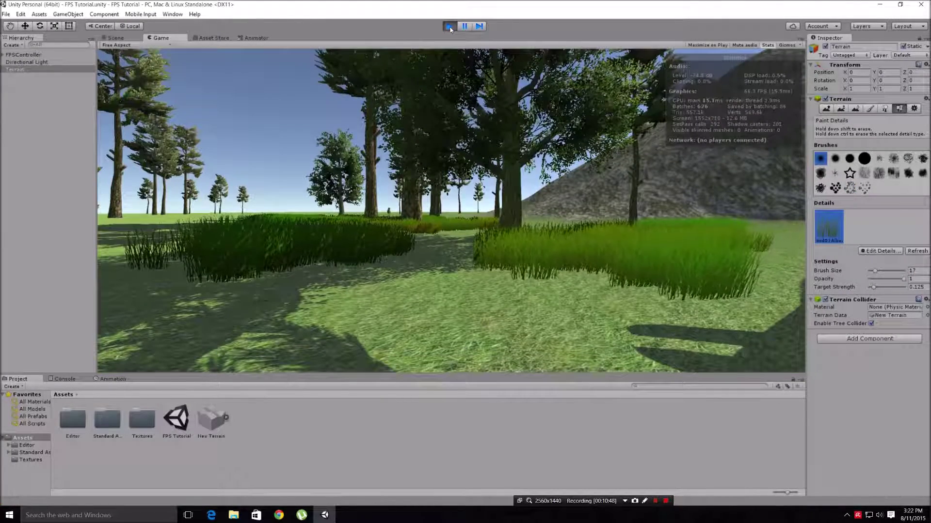
pyautogui.press('w')
pyautogui.press('w')
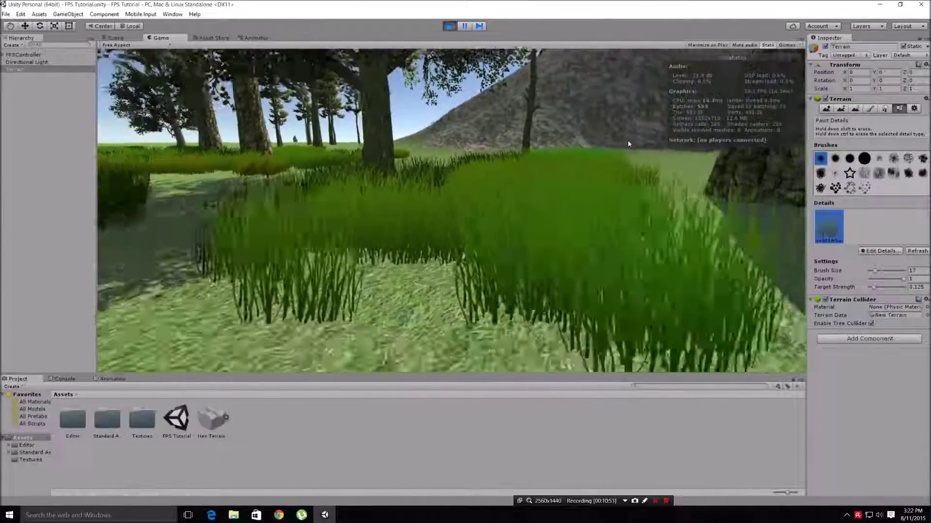
pyautogui.press('s')
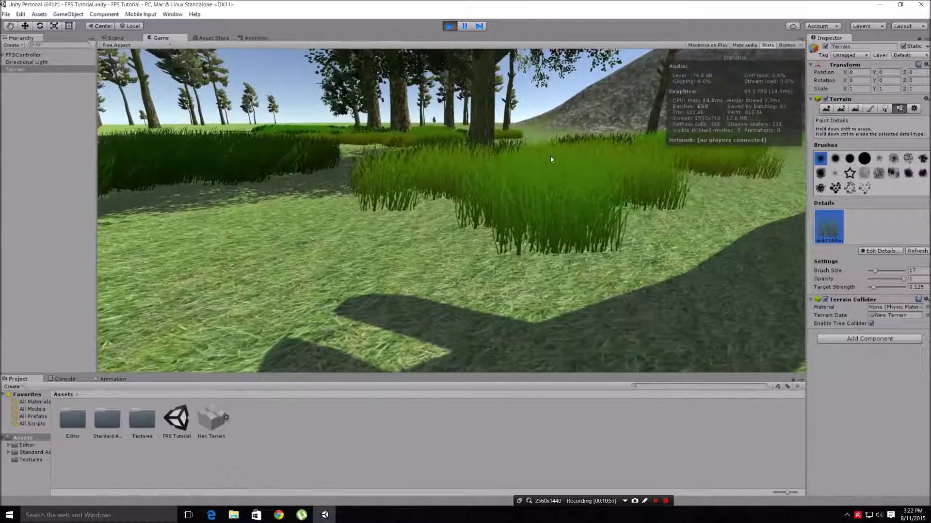
pyautogui.press('w')
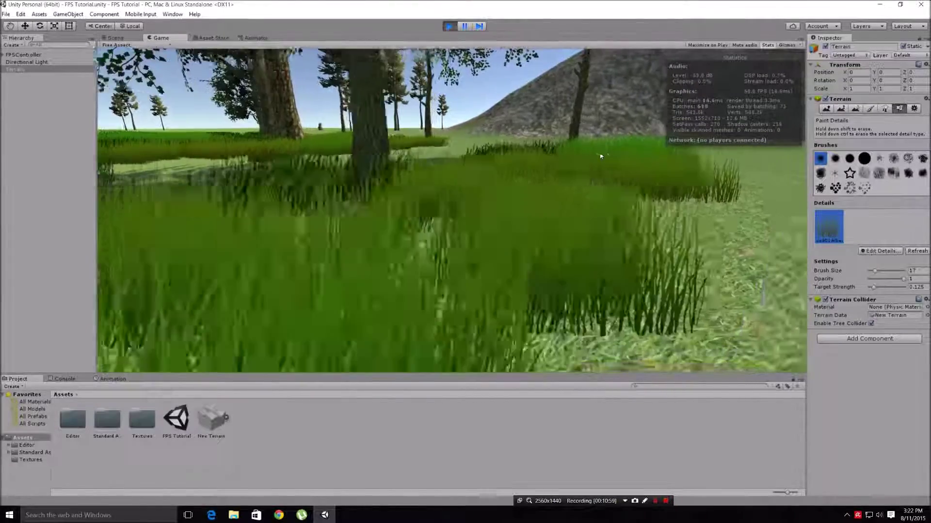
pyautogui.press('w')
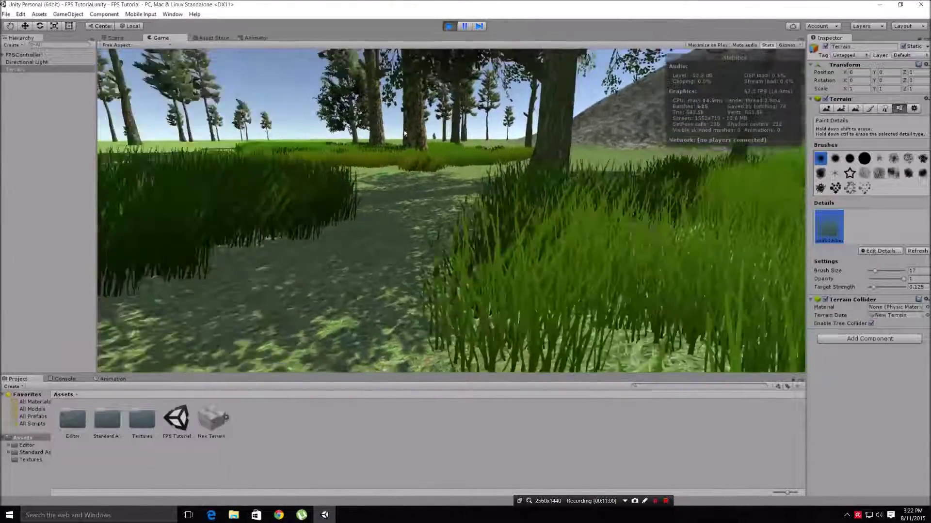
pyautogui.press('w')
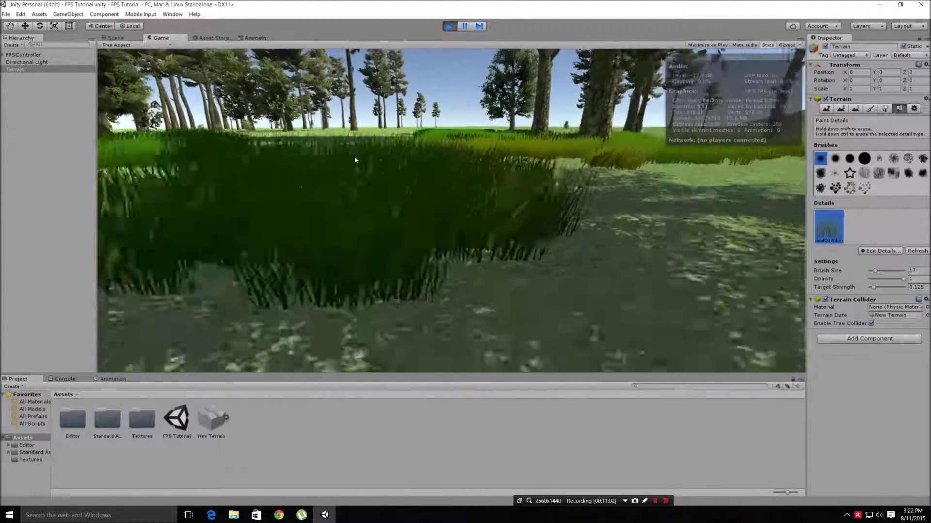
pyautogui.press('s')
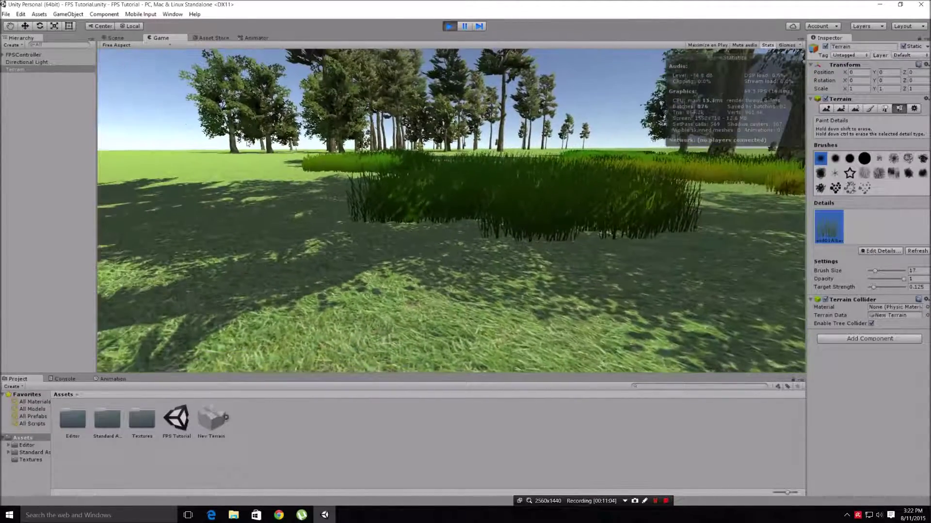
pyautogui.press('w')
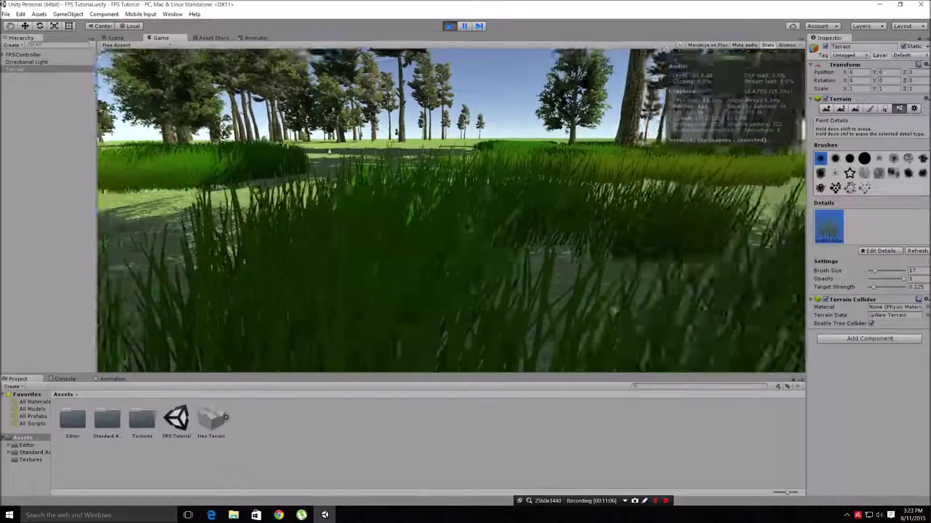
pyautogui.press('w')
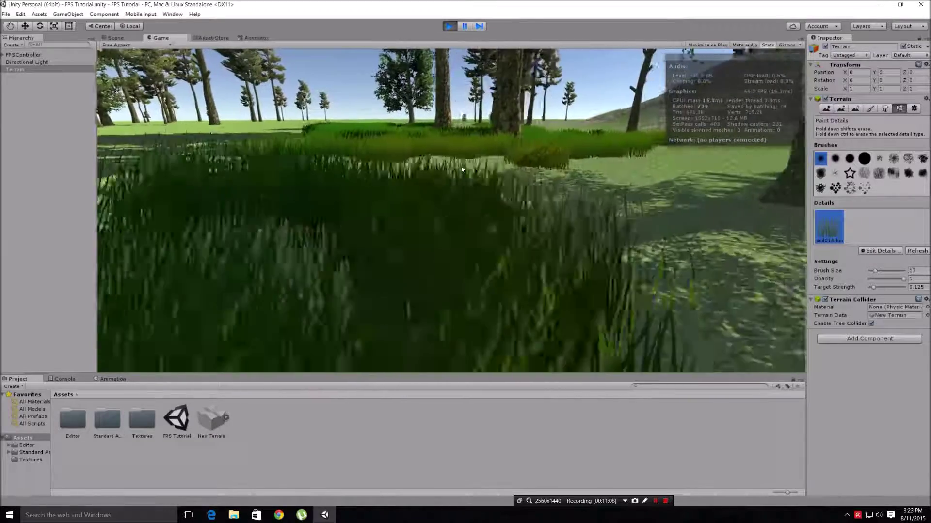
pyautogui.press('w')
pyautogui.press('w')
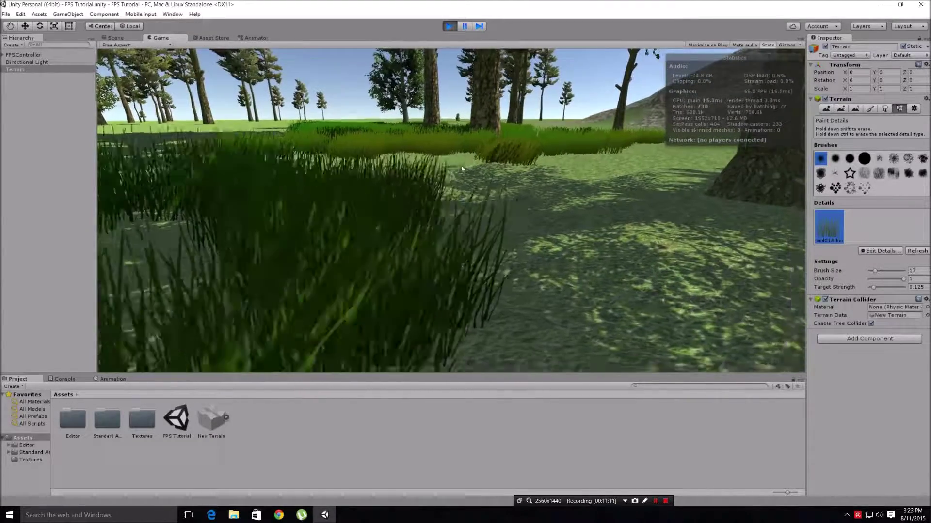
pyautogui.press('w')
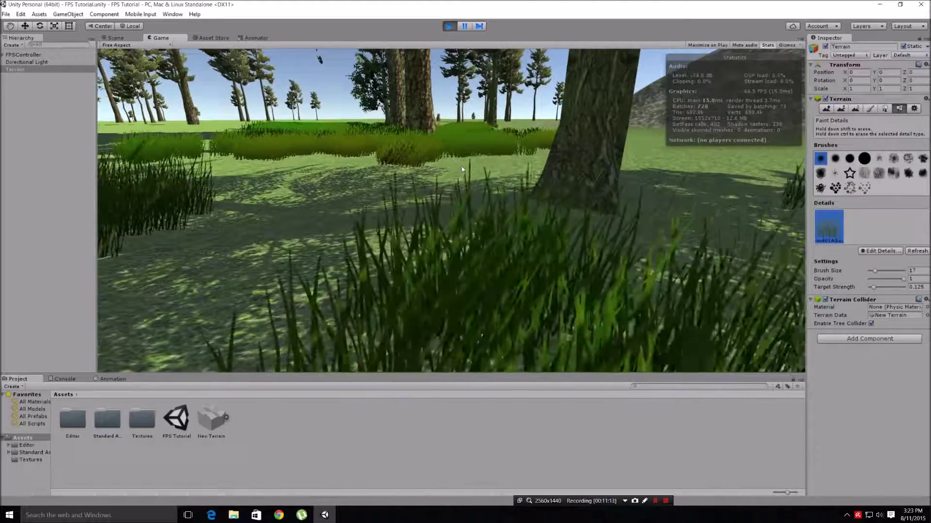
pyautogui.press('w')
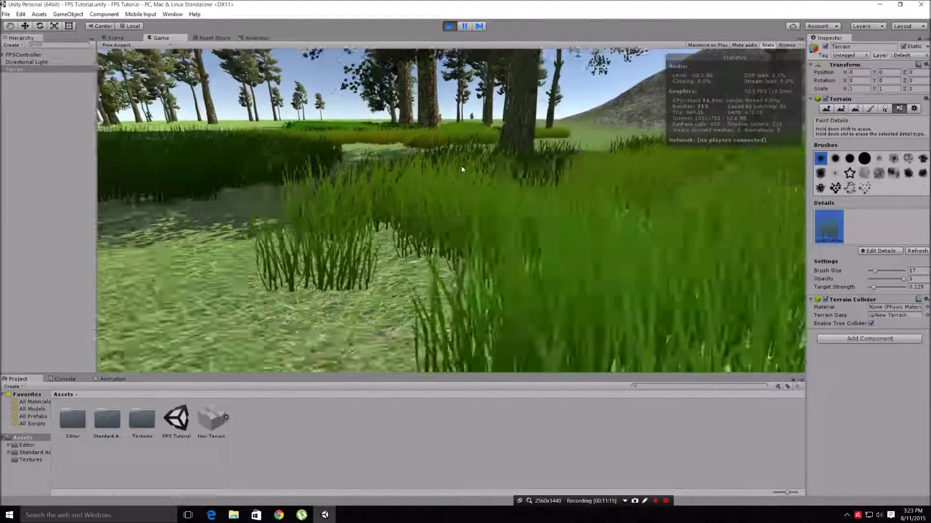
# Walk the player through the grass patches and look around toward the thick trunk beside the mountain.
pyautogui.press('d')
pyautogui.press('a')
pyautogui.press('w')
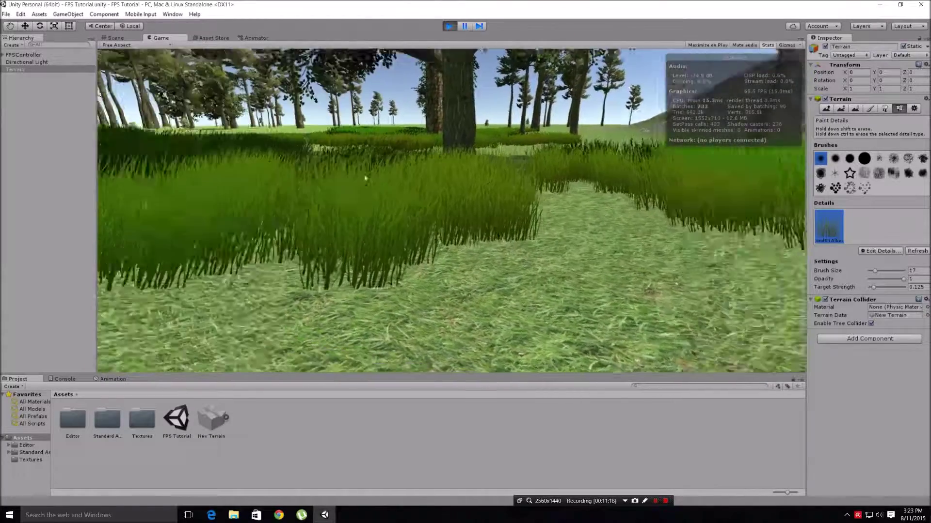
pyautogui.press('w')
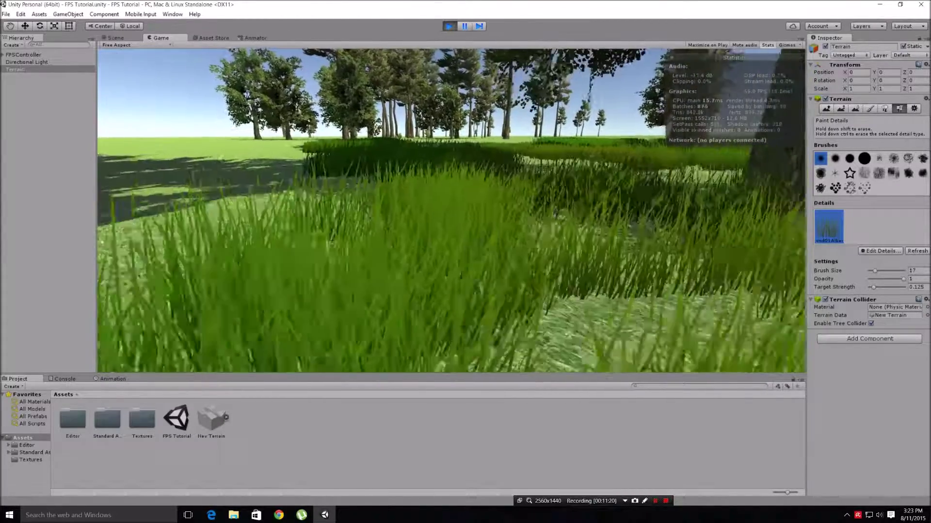
pyautogui.press('w')
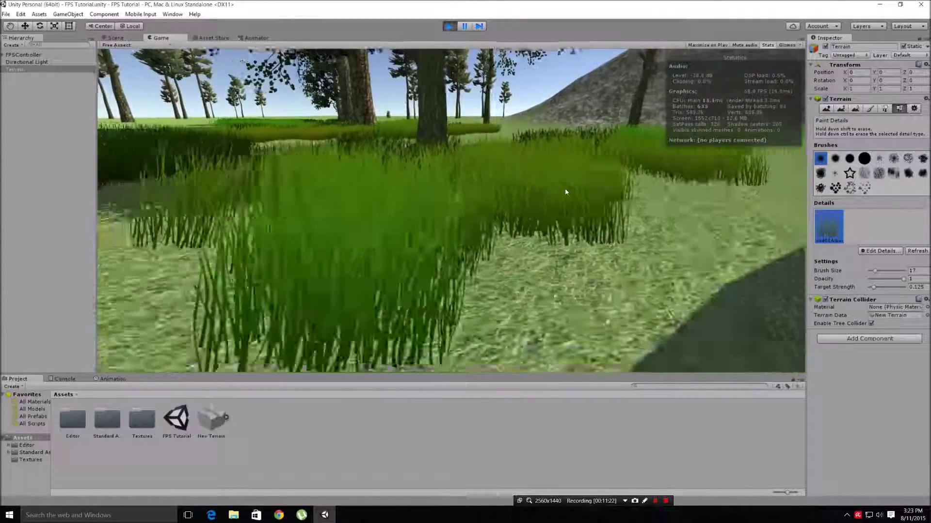
pyautogui.press('w')
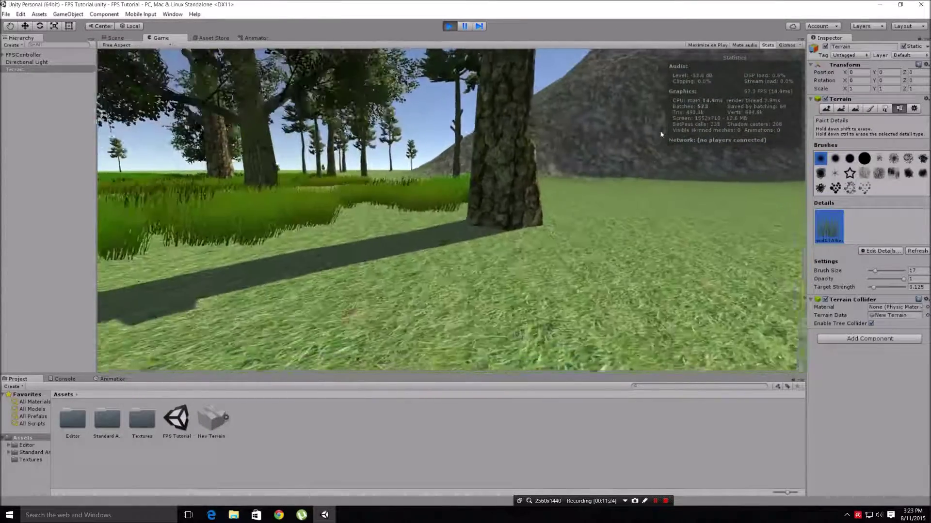
# Walk the player repeatedly up against the thick tree trunk and back away to test its collision.
pyautogui.press('w')
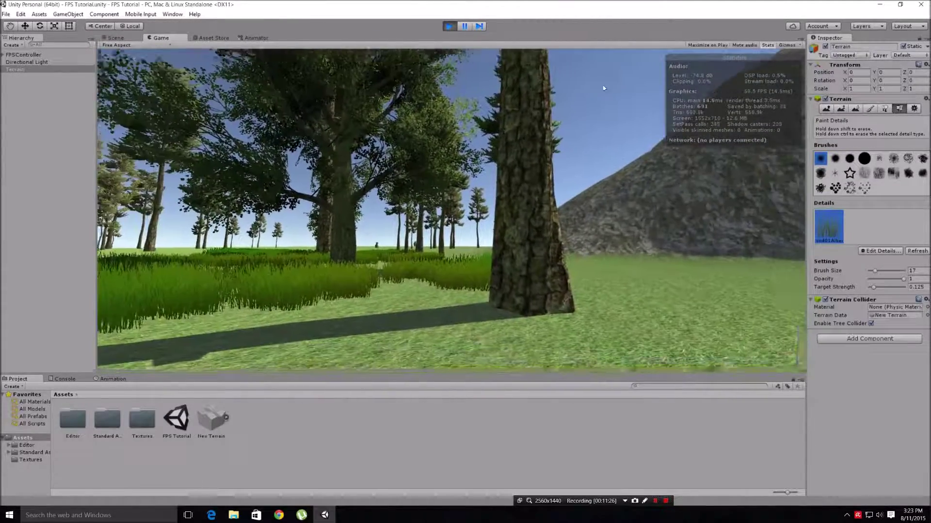
pyautogui.press('w')
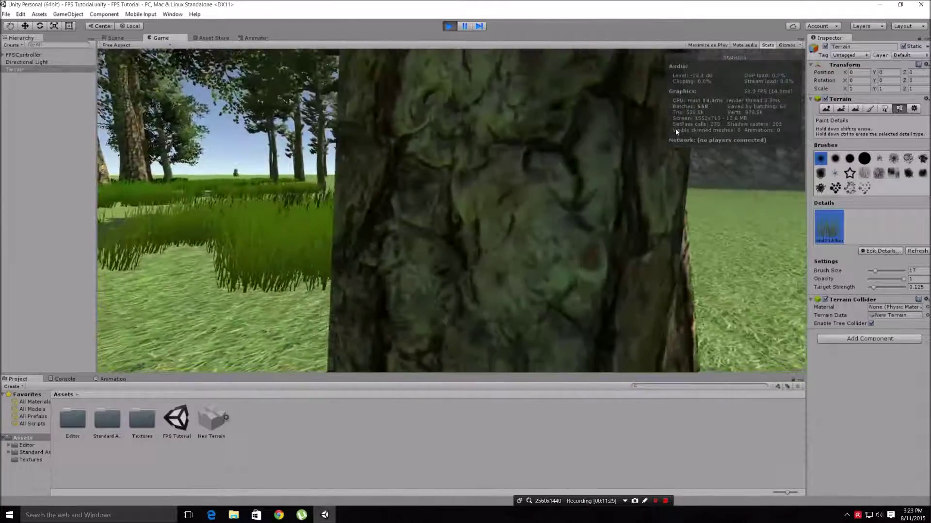
pyautogui.press('s')
pyautogui.press('w')
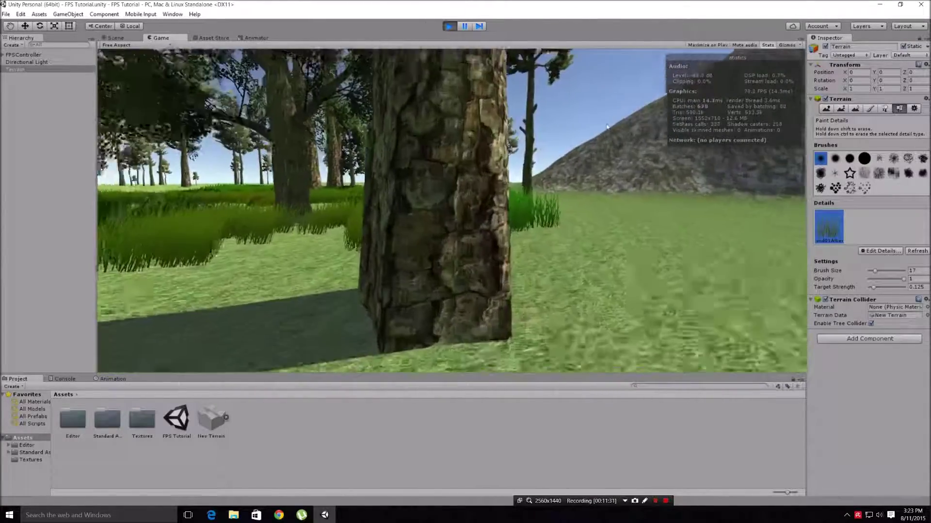
pyautogui.press('s')
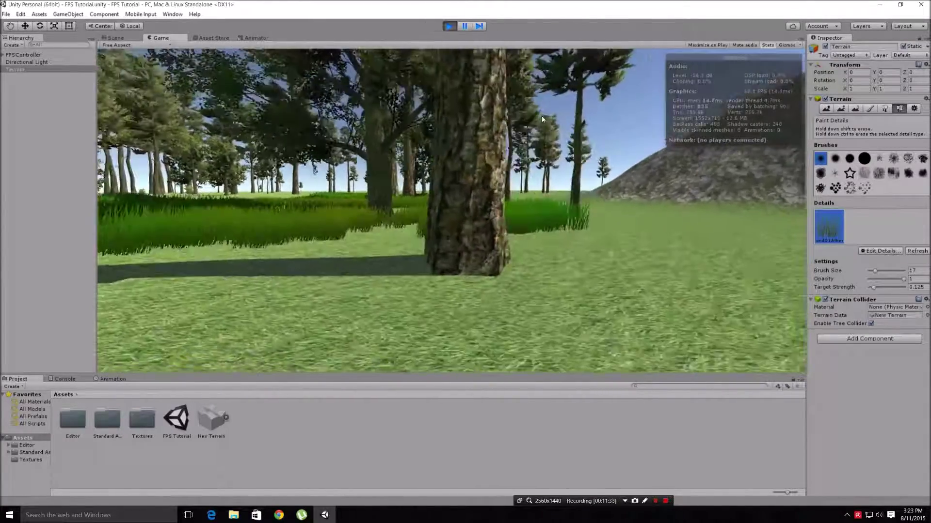
pyautogui.press('w')
pyautogui.press('s')
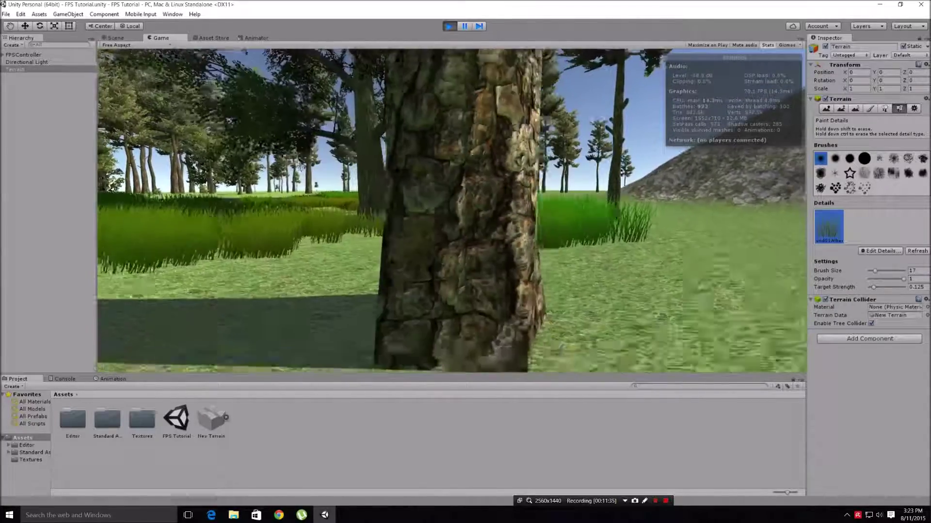
pyautogui.press('w')
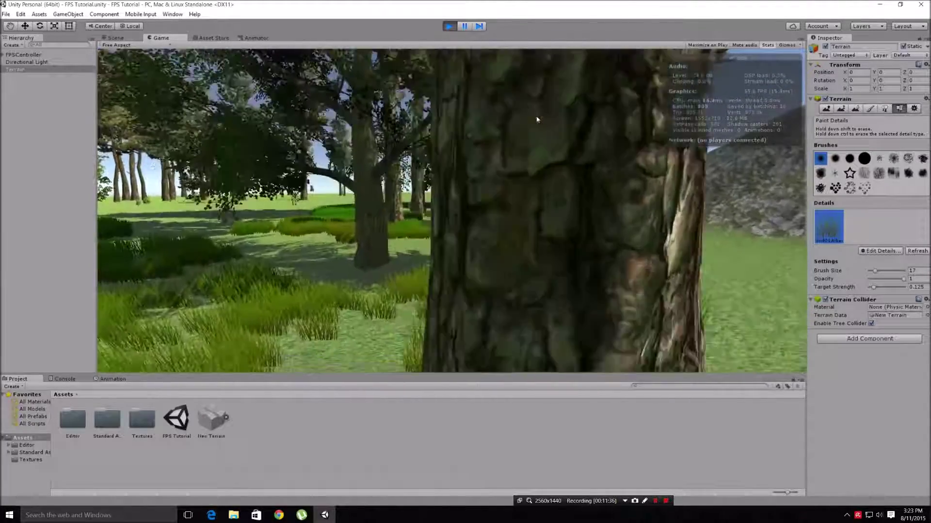
pyautogui.press('s')
pyautogui.press('s')
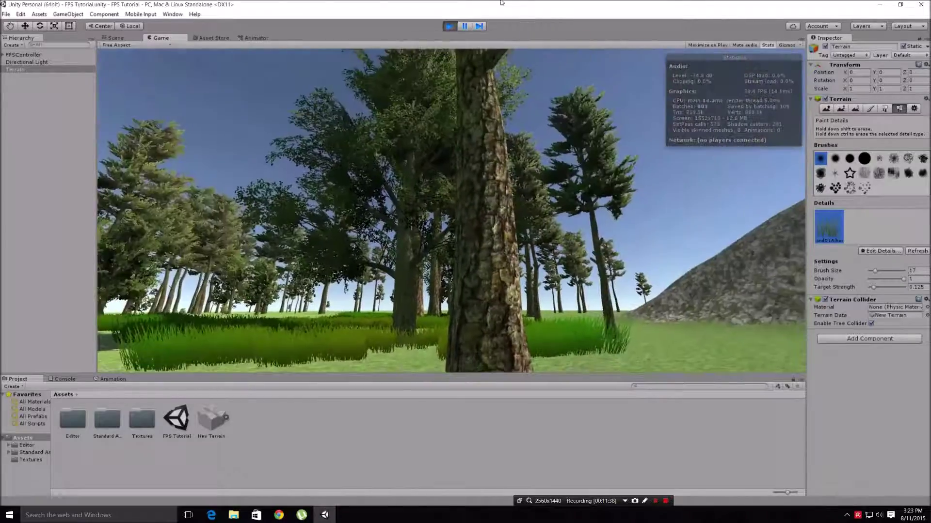
# Walk the player through the sunlit and shaded grass around the trees and mountains, and end play mode.
pyautogui.press('a')
pyautogui.press('w')
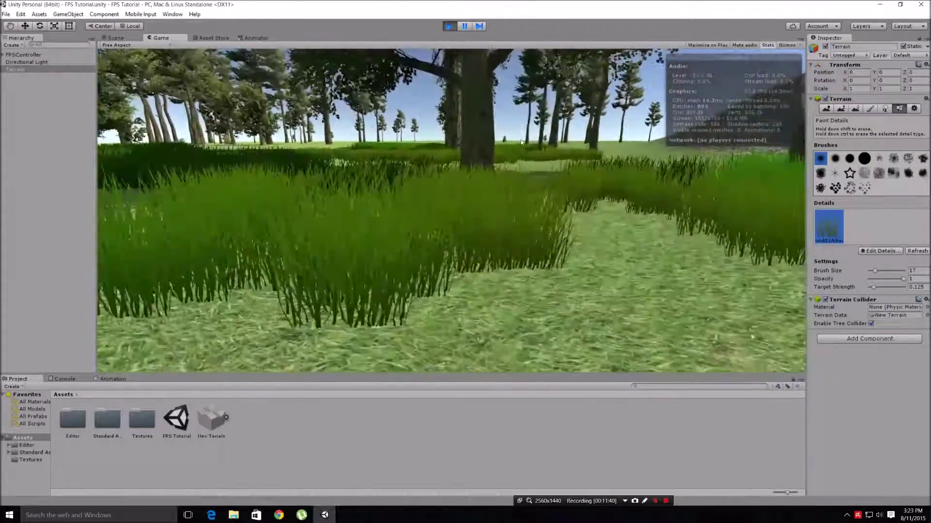
pyautogui.press('a')
pyautogui.press('w')
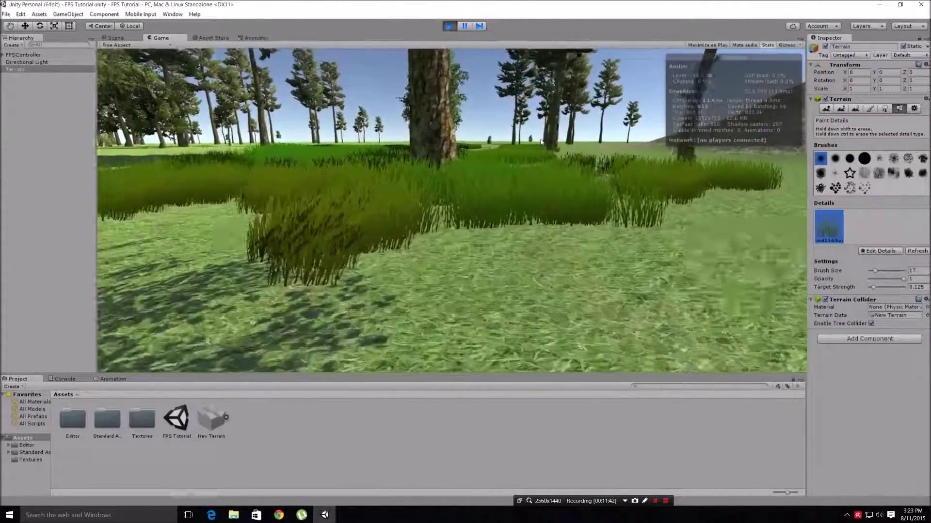
pyautogui.press('w')
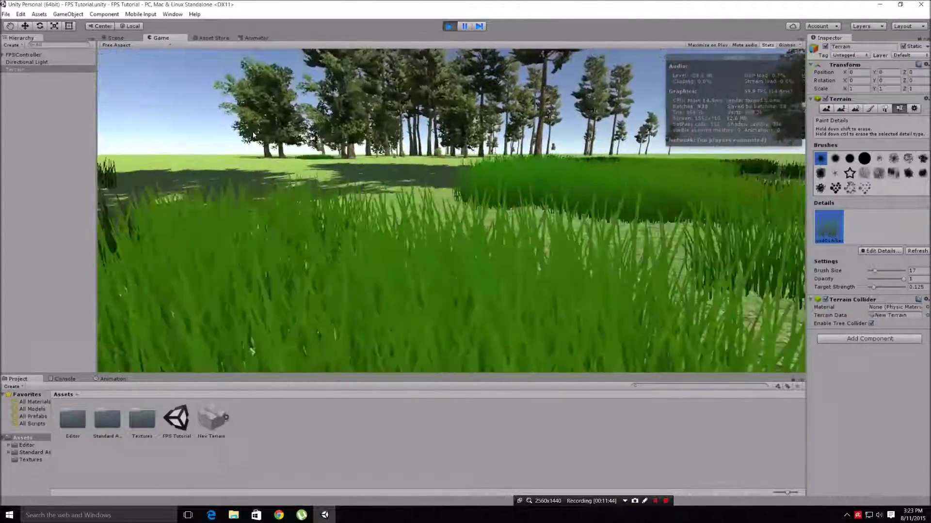
pyautogui.press('w')
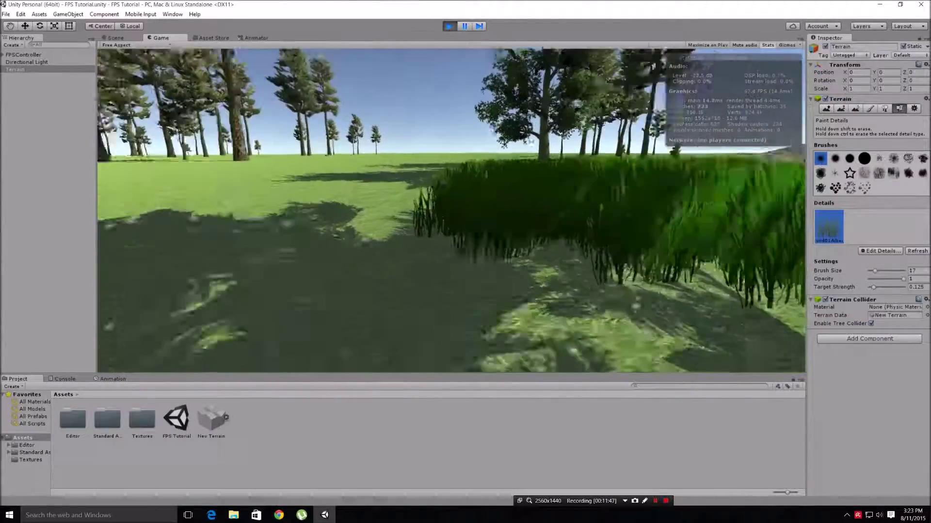
pyautogui.press('w')
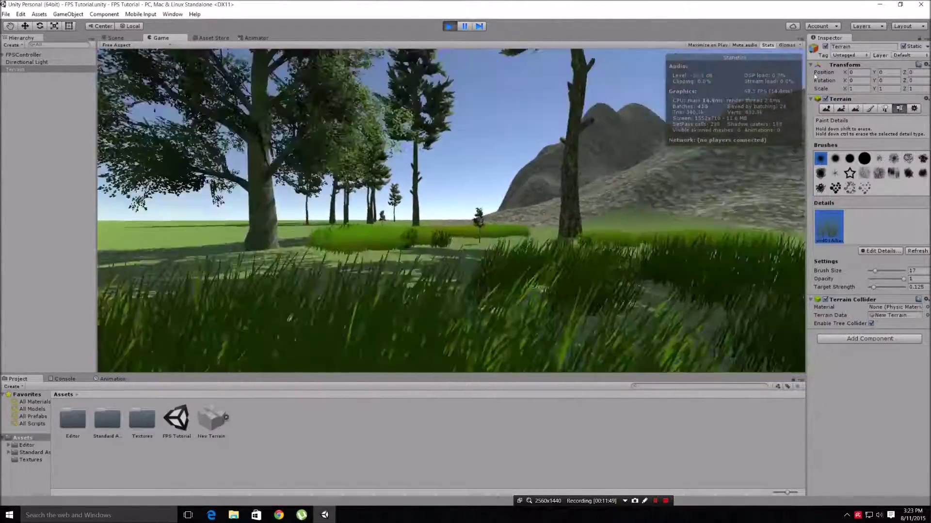
pyautogui.press('w')
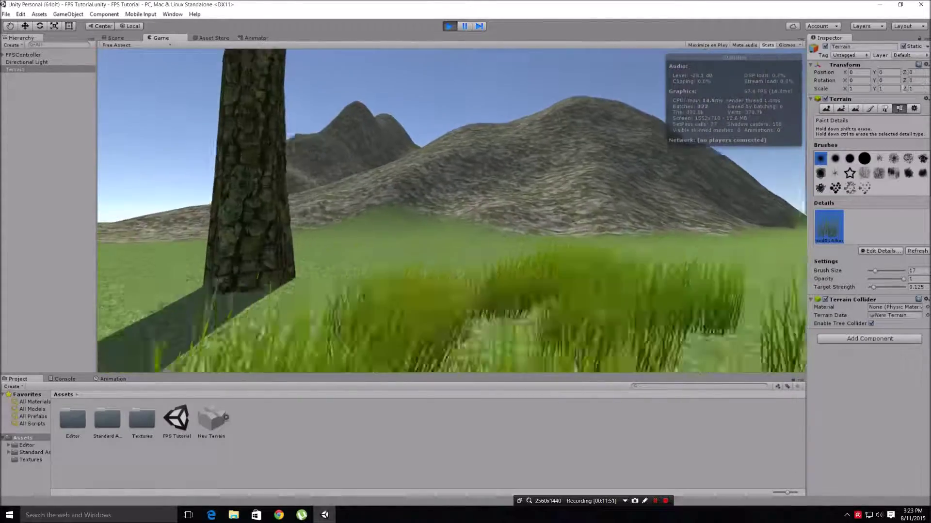
pyautogui.press('w')
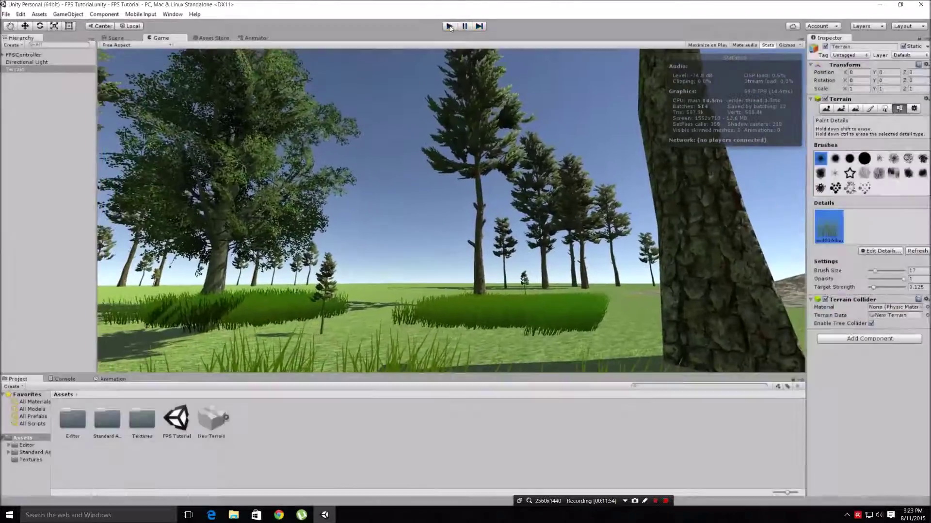
pyautogui.click(449, 26)
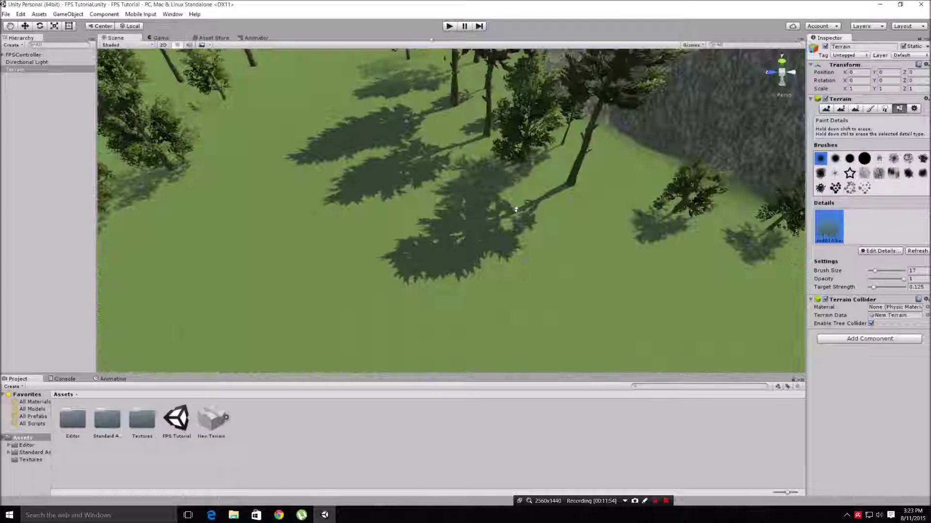
# Set up Raise / Lower Terrain with the large solid round brush at size 100 and opacity 100.
pyautogui.scroll(-10, 484, 153)
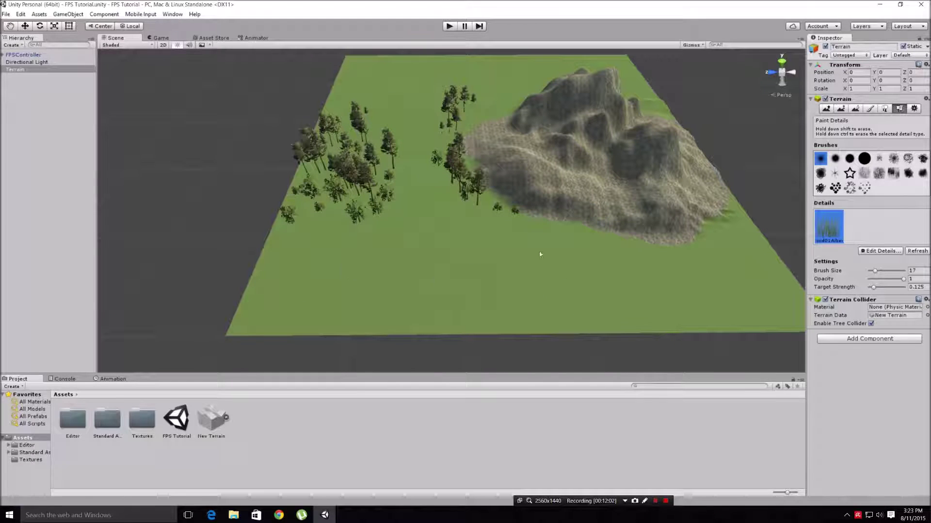
pyautogui.scroll(10, 505, 251)
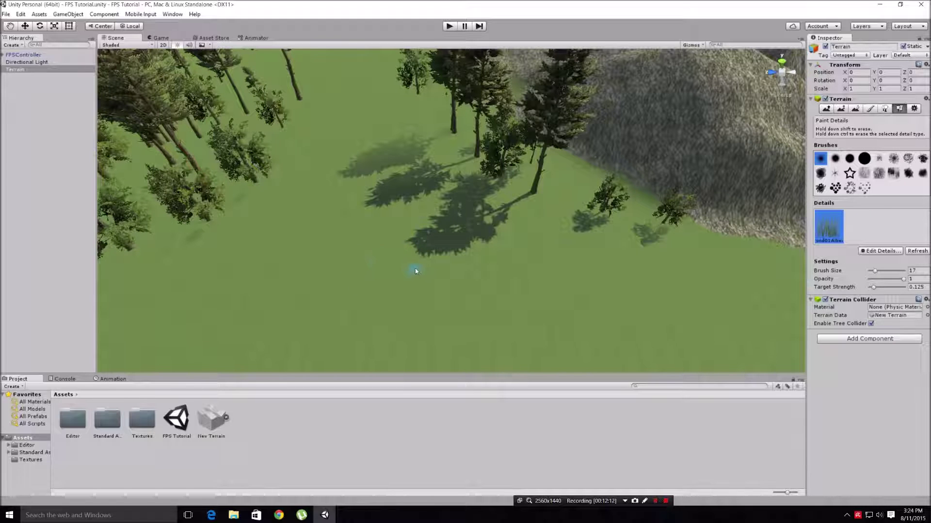
pyautogui.scroll(-8, 415, 271)
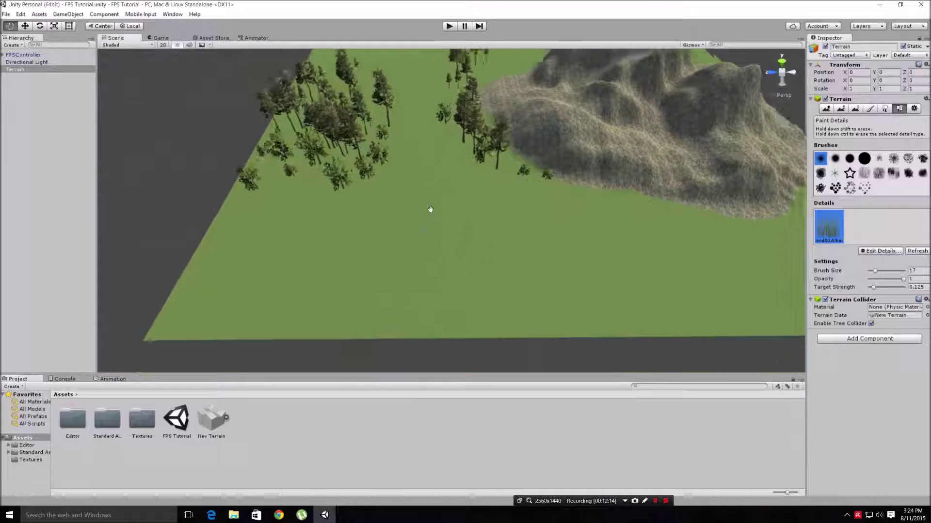
pyautogui.moveTo(430, 209); pyautogui.dragTo(397, 197, button='middle')
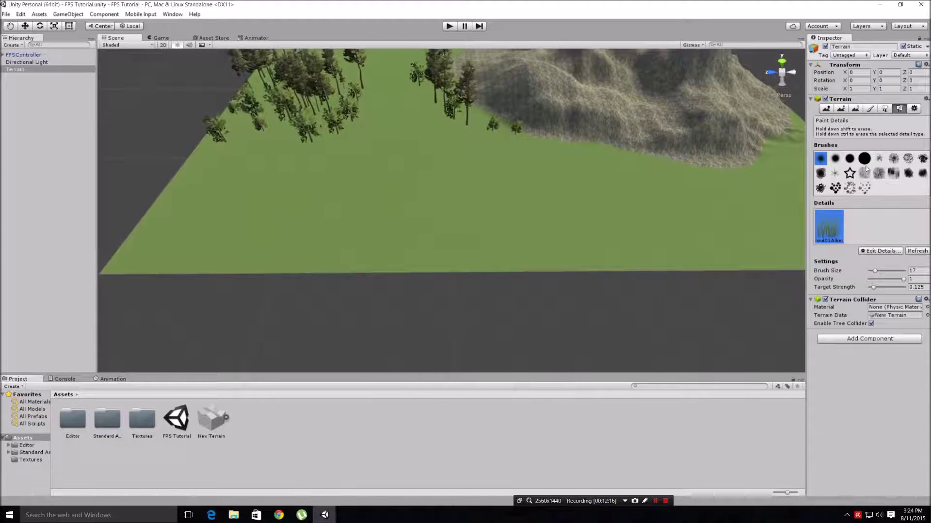
pyautogui.click(826, 109)
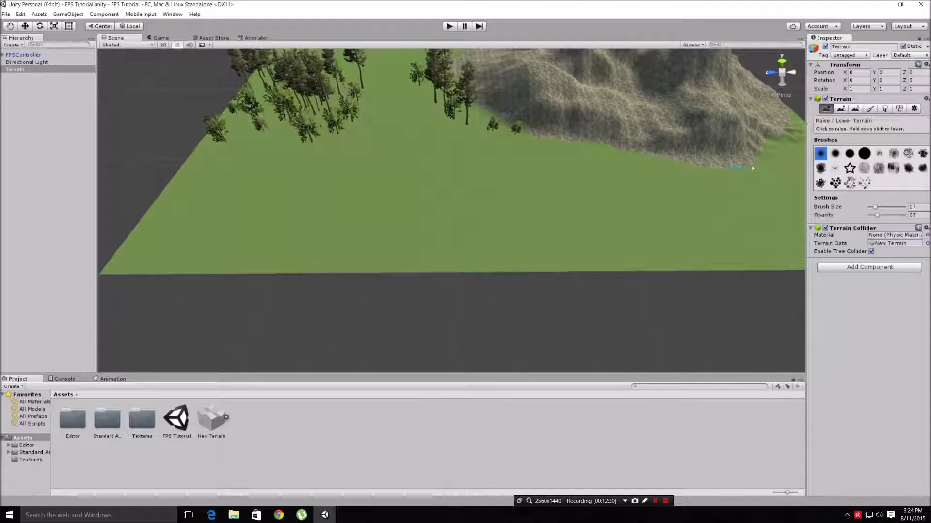
pyautogui.click(879, 217)
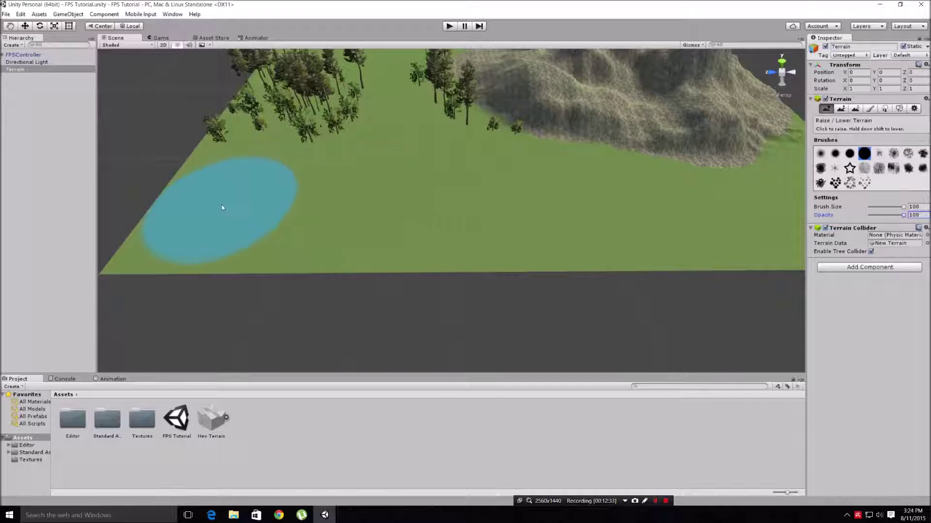
# Raise a continuous ridge of rough hills along the near edge of the terrain, in front of the trees and mountain.
pyautogui.moveTo(221, 207)
pyautogui.mouseDown()
pyautogui.moveTo(236, 225)
pyautogui.moveTo(187, 231)
pyautogui.moveTo(358, 229)
pyautogui.moveTo(359, 185)
pyautogui.moveTo(451, 210)
pyautogui.moveTo(485, 195)
pyautogui.moveTo(457, 235)
pyautogui.moveTo(575, 203)
pyautogui.moveTo(602, 213)
pyautogui.moveTo(661, 195)
pyautogui.moveTo(647, 223)
pyautogui.moveTo(607, 240)
pyautogui.moveTo(714, 234)
pyautogui.mouseUp()
pyautogui.moveTo(714, 234); pyautogui.dragTo(565, 224, button='middle')
pyautogui.moveTo(565, 225)
pyautogui.mouseDown()
pyautogui.moveTo(650, 181)
pyautogui.moveTo(642, 189)
pyautogui.moveTo(694, 247)
pyautogui.moveTo(666, 246)
pyautogui.mouseUp()
pyautogui.moveTo(487, 263); pyautogui.dragTo(669, 254, button='middle')
pyautogui.moveTo(669, 253)
pyautogui.mouseDown()
pyautogui.moveTo(420, 249)
pyautogui.moveTo(492, 223)
pyautogui.moveTo(532, 193)
pyautogui.moveTo(619, 191)
pyautogui.moveTo(676, 171)
pyautogui.moveTo(557, 187)
pyautogui.moveTo(416, 183)
pyautogui.moveTo(601, 167)
pyautogui.mouseUp()
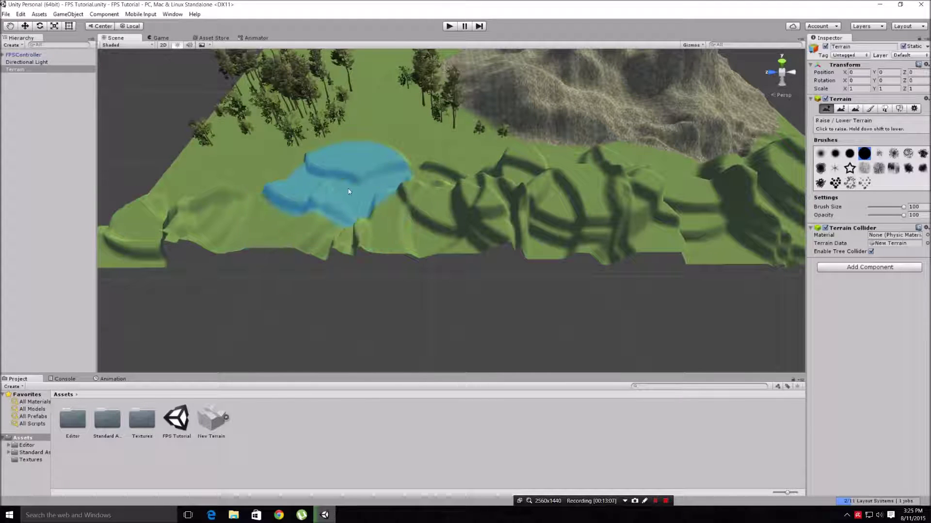
pyautogui.moveTo(378, 201)
pyautogui.mouseDown()
pyautogui.moveTo(401, 193)
pyautogui.moveTo(384, 178)
pyautogui.moveTo(260, 162)
pyautogui.mouseUp()
pyautogui.moveTo(215, 184); pyautogui.dragTo(258, 184)
pyautogui.moveTo(570, 233); pyautogui.dragTo(478, 247, button='middle')
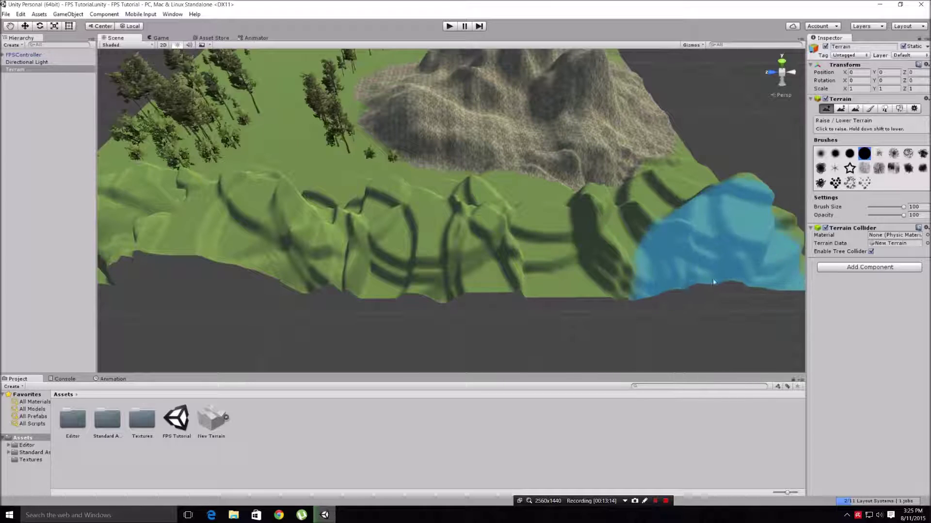
pyautogui.moveTo(591, 237); pyautogui.dragTo(660, 223, button='middle')
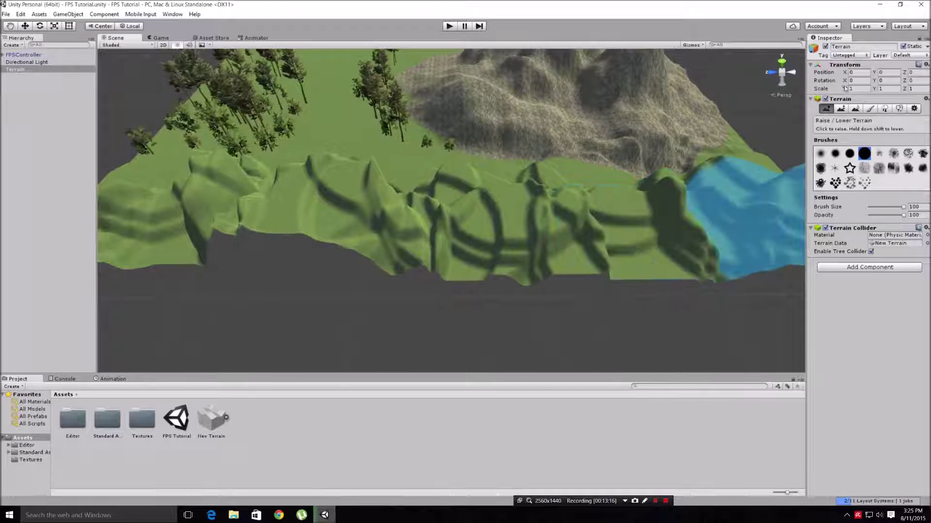
# Smooth the rough ridge along its whole length into rolling hills with the Smooth Height tool.
pyautogui.click(855, 109)
pyautogui.moveTo(638, 200)
pyautogui.mouseDown()
pyautogui.moveTo(725, 194)
pyautogui.moveTo(661, 202)
pyautogui.mouseUp()
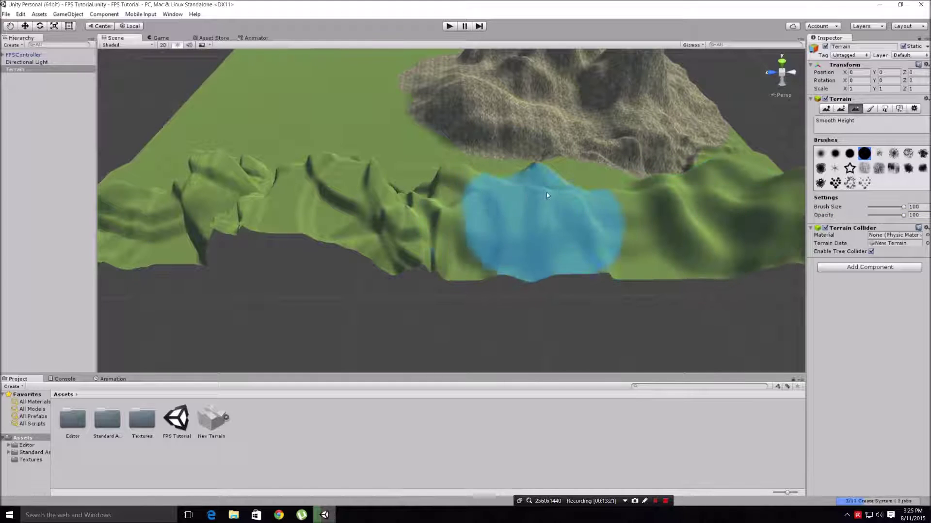
pyautogui.moveTo(446, 188)
pyautogui.mouseDown()
pyautogui.moveTo(519, 190)
pyautogui.moveTo(343, 187)
pyautogui.moveTo(347, 176)
pyautogui.moveTo(284, 171)
pyautogui.mouseUp()
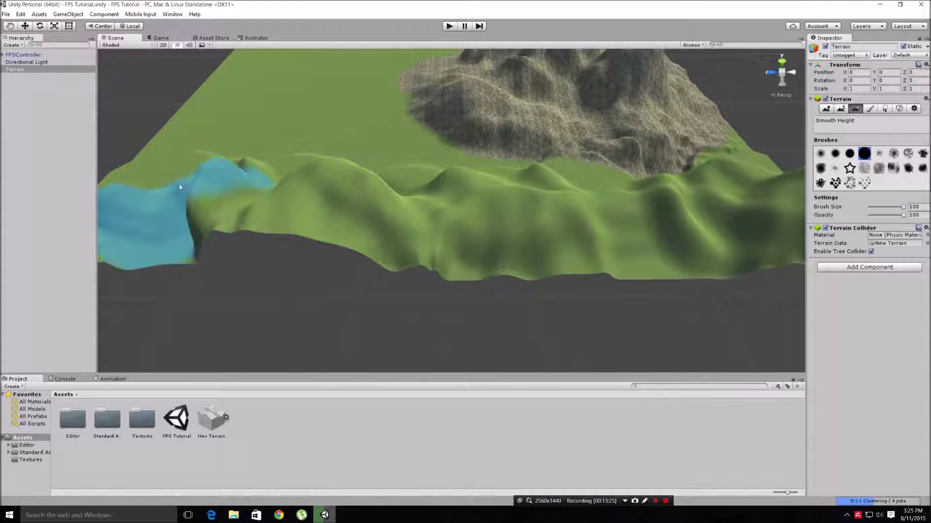
pyautogui.moveTo(370, 167); pyautogui.dragTo(361, 182)
pyautogui.moveTo(431, 189); pyautogui.dragTo(664, 226, button='middle')
pyautogui.moveTo(518, 246)
pyautogui.mouseDown()
pyautogui.moveTo(437, 261)
pyautogui.moveTo(457, 251)
pyautogui.moveTo(607, 260)
pyautogui.moveTo(615, 246)
pyautogui.moveTo(586, 252)
pyautogui.moveTo(585, 222)
pyautogui.moveTo(633, 247)
pyautogui.moveTo(465, 275)
pyautogui.moveTo(451, 235)
pyautogui.moveTo(455, 202)
pyautogui.moveTo(552, 205)
pyautogui.moveTo(429, 181)
pyautogui.moveTo(575, 205)
pyautogui.moveTo(552, 207)
pyautogui.moveTo(609, 261)
pyautogui.moveTo(664, 221)
pyautogui.mouseUp()
pyautogui.moveTo(664, 221); pyautogui.dragTo(395, 211, button='middle')
pyautogui.moveTo(598, 227)
pyautogui.mouseDown()
pyautogui.moveTo(725, 224)
pyautogui.moveTo(679, 217)
pyautogui.moveTo(654, 199)
pyautogui.moveTo(640, 223)
pyautogui.moveTo(402, 227)
pyautogui.moveTo(542, 219)
pyautogui.moveTo(204, 182)
pyautogui.moveTo(340, 235)
pyautogui.moveTo(606, 232)
pyautogui.moveTo(249, 253)
pyautogui.moveTo(306, 214)
pyautogui.moveTo(452, 233)
pyautogui.moveTo(199, 212)
pyautogui.moveTo(301, 240)
pyautogui.moveTo(387, 239)
pyautogui.mouseUp()
pyautogui.moveTo(386, 239); pyautogui.dragTo(492, 238, button='middle')
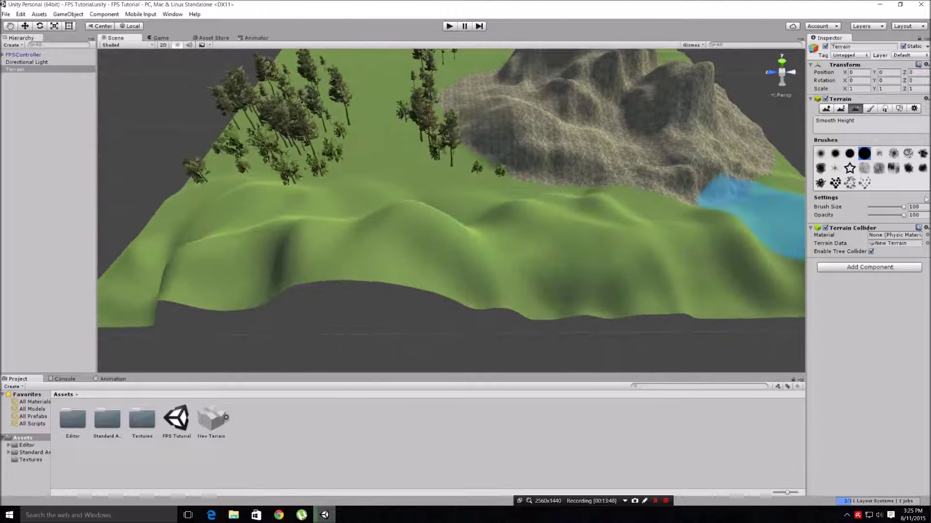
# Set the Smooth Height opacity to 48 and smooth the middle hill of the near ridge.
pyautogui.moveTo(901, 216); pyautogui.dragTo(866, 222)
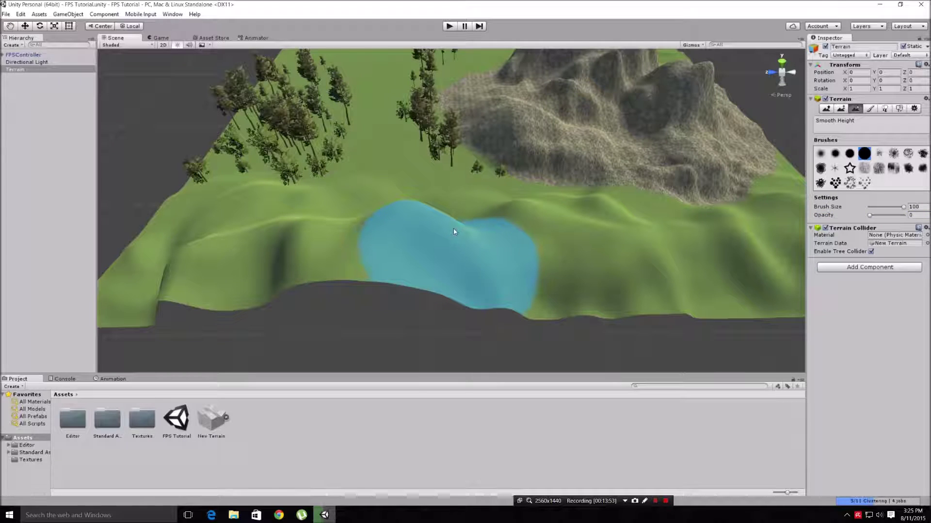
pyautogui.moveTo(869, 216); pyautogui.dragTo(874, 217)
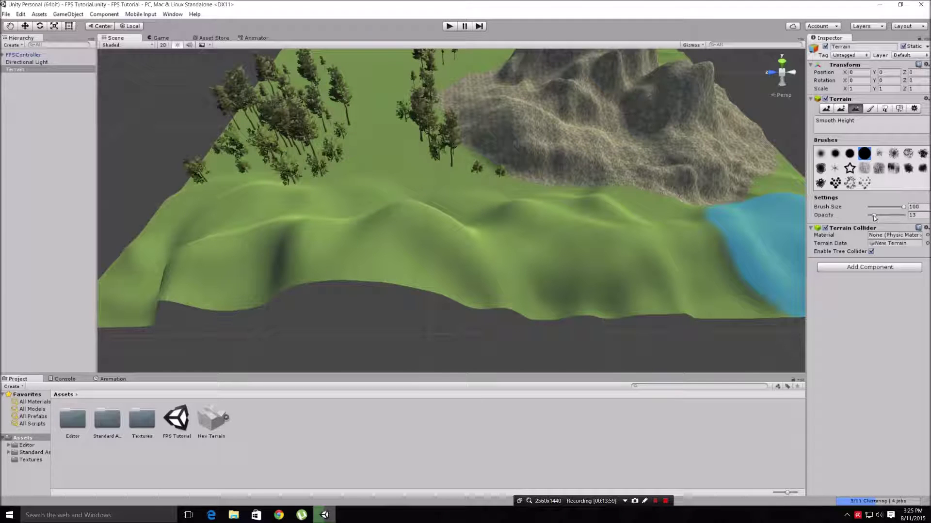
pyautogui.moveTo(874, 215); pyautogui.dragTo(882, 218)
pyautogui.moveTo(420, 230)
pyautogui.mouseDown()
pyautogui.moveTo(366, 212)
pyautogui.moveTo(415, 222)
pyautogui.mouseUp()
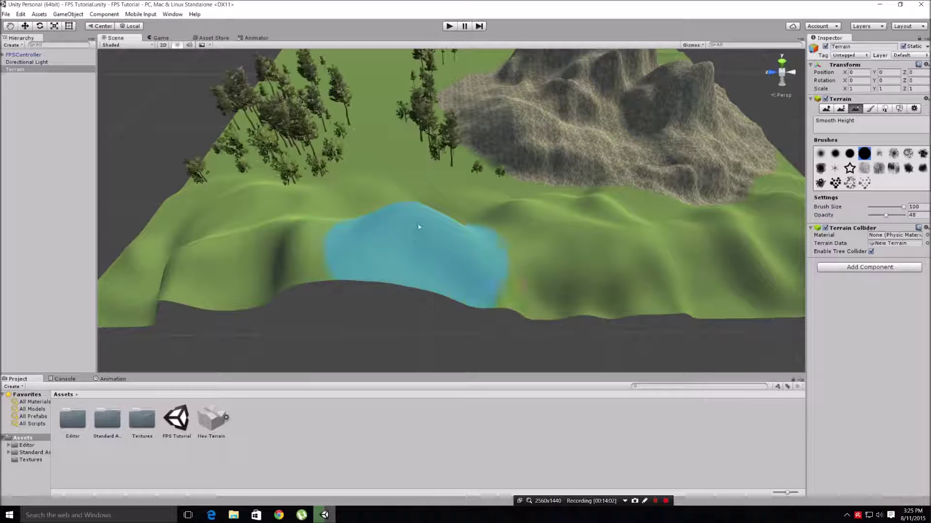
# Raise the near ridge again along its whole length into higher, rough hills with Raise / Lower Terrain at opacity 48.
pyautogui.click(826, 109)
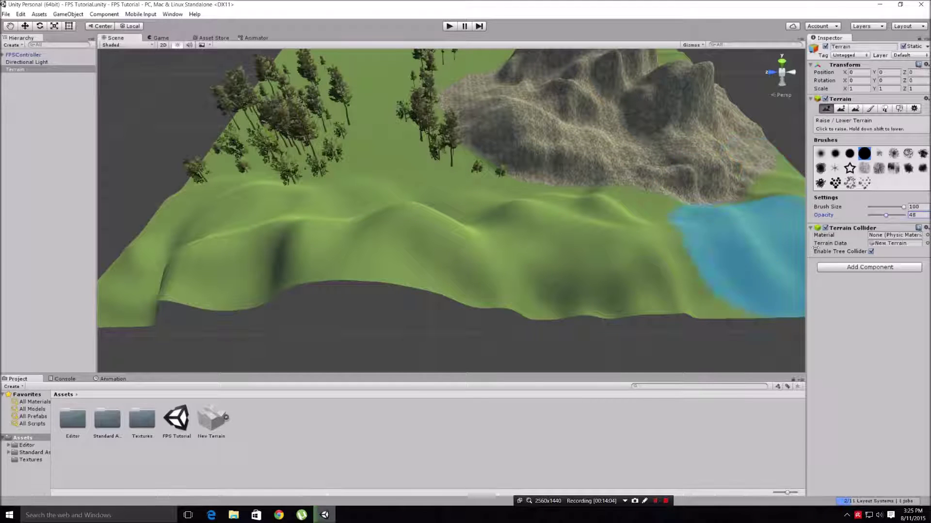
pyautogui.moveTo(430, 222)
pyautogui.mouseDown()
pyautogui.moveTo(426, 214)
pyautogui.moveTo(370, 239)
pyautogui.moveTo(278, 230)
pyautogui.moveTo(245, 245)
pyautogui.mouseUp()
pyautogui.moveTo(388, 257)
pyautogui.mouseDown()
pyautogui.moveTo(523, 266)
pyautogui.moveTo(654, 259)
pyautogui.mouseUp()
pyautogui.moveTo(720, 223); pyautogui.dragTo(592, 237, button='middle')
pyautogui.moveTo(647, 237); pyautogui.dragTo(674, 243)
pyautogui.moveTo(713, 254)
pyautogui.mouseDown()
pyautogui.moveTo(731, 259)
pyautogui.moveTo(537, 257)
pyautogui.mouseUp()
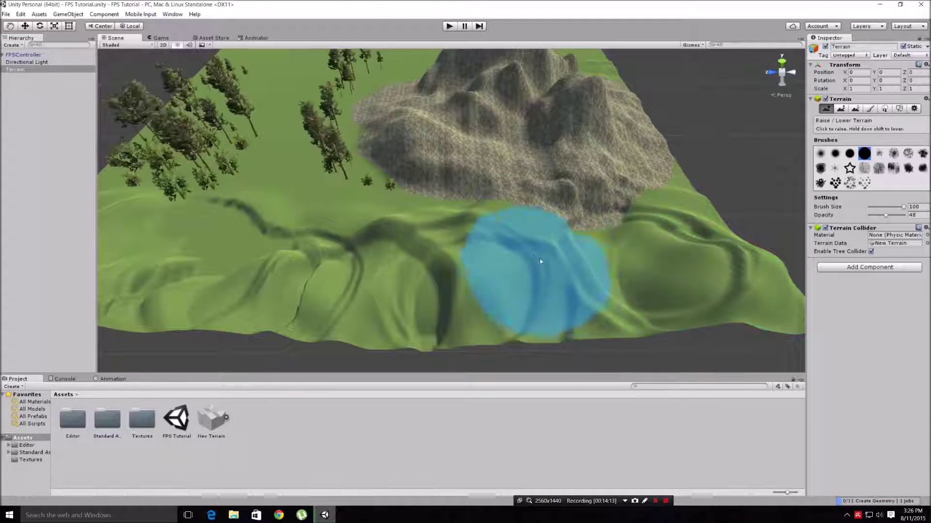
pyautogui.click(778, 287)
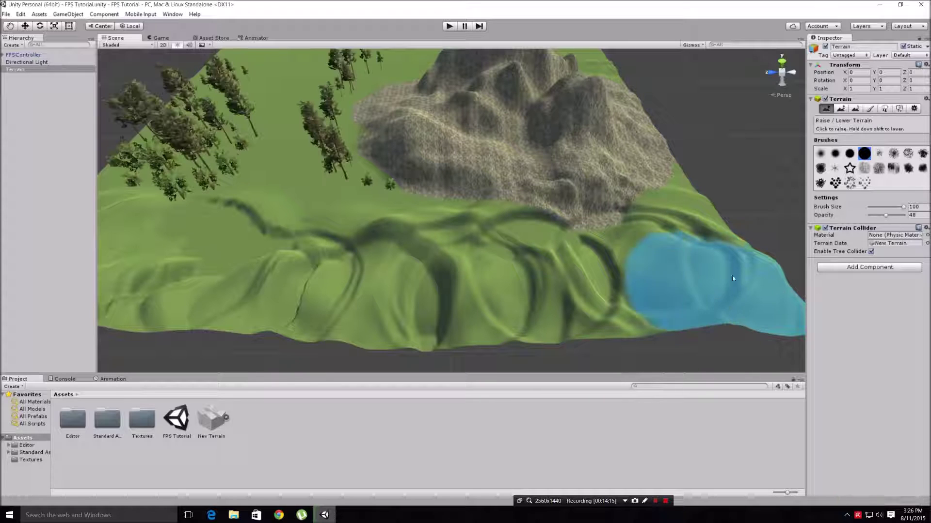
# Smooth the re-raised near ridge from end to end with Smooth Height at brush size 100 and opacity 100.
pyautogui.click(856, 110)
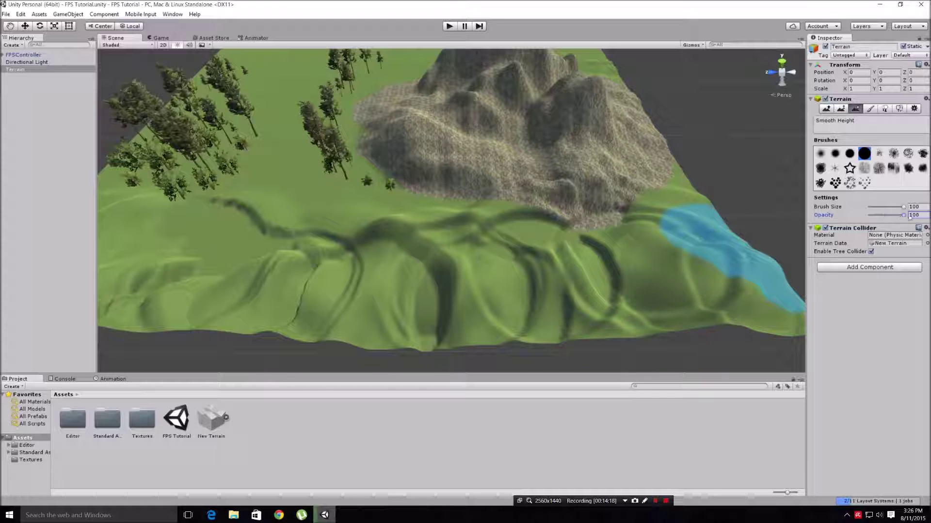
pyautogui.moveTo(688, 233)
pyautogui.mouseDown()
pyautogui.moveTo(685, 269)
pyautogui.moveTo(702, 252)
pyautogui.moveTo(477, 271)
pyautogui.moveTo(443, 260)
pyautogui.moveTo(470, 283)
pyautogui.moveTo(515, 270)
pyautogui.moveTo(558, 279)
pyautogui.moveTo(290, 286)
pyautogui.moveTo(191, 239)
pyautogui.moveTo(305, 264)
pyautogui.moveTo(406, 258)
pyautogui.mouseUp()
pyautogui.moveTo(410, 257); pyautogui.dragTo(566, 244, button='middle')
pyautogui.moveTo(566, 244)
pyautogui.mouseDown()
pyautogui.moveTo(337, 273)
pyautogui.moveTo(320, 266)
pyautogui.moveTo(307, 222)
pyautogui.moveTo(367, 210)
pyautogui.moveTo(335, 254)
pyautogui.moveTo(572, 262)
pyautogui.moveTo(596, 272)
pyautogui.moveTo(351, 233)
pyautogui.moveTo(311, 264)
pyautogui.moveTo(271, 252)
pyautogui.moveTo(330, 220)
pyautogui.moveTo(528, 236)
pyautogui.moveTo(513, 220)
pyautogui.moveTo(611, 243)
pyautogui.mouseUp()
pyautogui.moveTo(616, 242); pyautogui.dragTo(320, 218, button='middle')
pyautogui.moveTo(407, 230)
pyautogui.mouseDown()
pyautogui.moveTo(603, 222)
pyautogui.moveTo(633, 204)
pyautogui.moveTo(654, 252)
pyautogui.moveTo(348, 243)
pyautogui.moveTo(326, 200)
pyautogui.moveTo(363, 198)
pyautogui.moveTo(266, 243)
pyautogui.moveTo(378, 205)
pyautogui.moveTo(565, 253)
pyautogui.moveTo(683, 198)
pyautogui.moveTo(653, 189)
pyautogui.moveTo(425, 228)
pyautogui.mouseUp()
pyautogui.moveTo(425, 228); pyautogui.dragTo(529, 218, button='middle')
pyautogui.moveTo(529, 217)
pyautogui.mouseDown()
pyautogui.moveTo(504, 189)
pyautogui.moveTo(524, 181)
pyautogui.moveTo(426, 242)
pyautogui.moveTo(335, 203)
pyautogui.moveTo(232, 236)
pyautogui.moveTo(162, 204)
pyautogui.moveTo(349, 187)
pyautogui.moveTo(669, 274)
pyautogui.moveTo(681, 246)
pyautogui.moveTo(612, 227)
pyautogui.moveTo(698, 222)
pyautogui.mouseUp()
pyautogui.moveTo(708, 221); pyautogui.dragTo(482, 216, button='middle')
pyautogui.moveTo(482, 216)
pyautogui.mouseDown()
pyautogui.moveTo(585, 208)
pyautogui.moveTo(596, 232)
pyautogui.mouseUp()
pyautogui.moveTo(596, 233); pyautogui.dragTo(641, 266, button='middle')
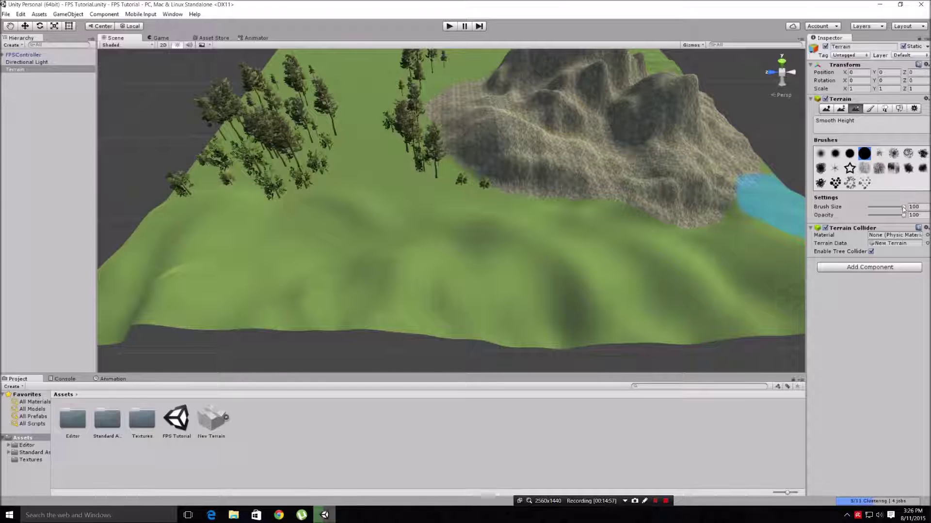
# Carve a riverbed through the near hills from the terrain's side edge by lowering the ground with brush size 25 and opacity 100.
pyautogui.moveTo(903, 209); pyautogui.dragTo(892, 210)
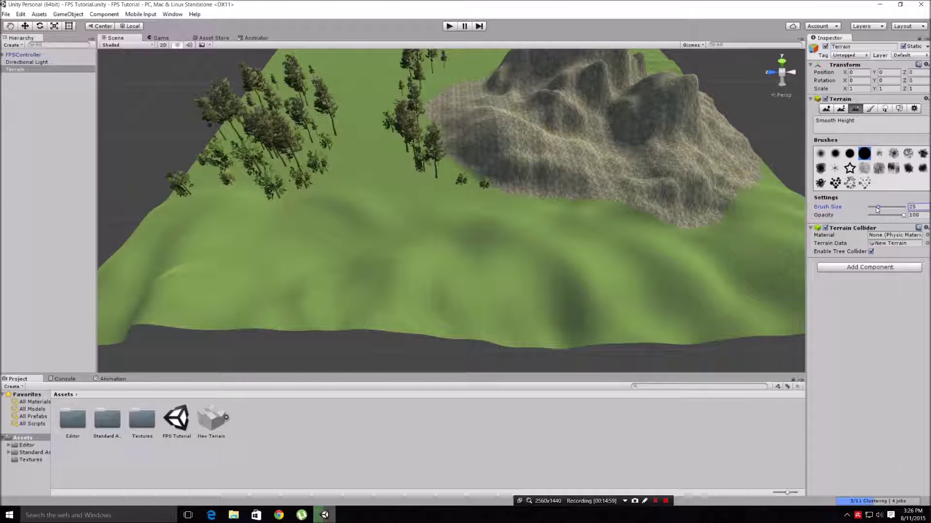
pyautogui.moveTo(747, 265); pyautogui.dragTo(664, 264, button='middle')
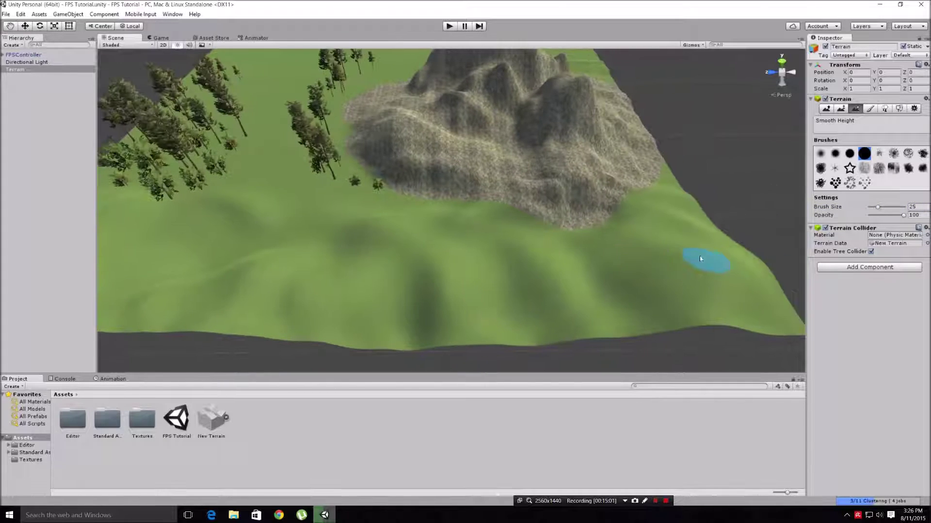
pyautogui.click(842, 109)
pyautogui.click(828, 109)
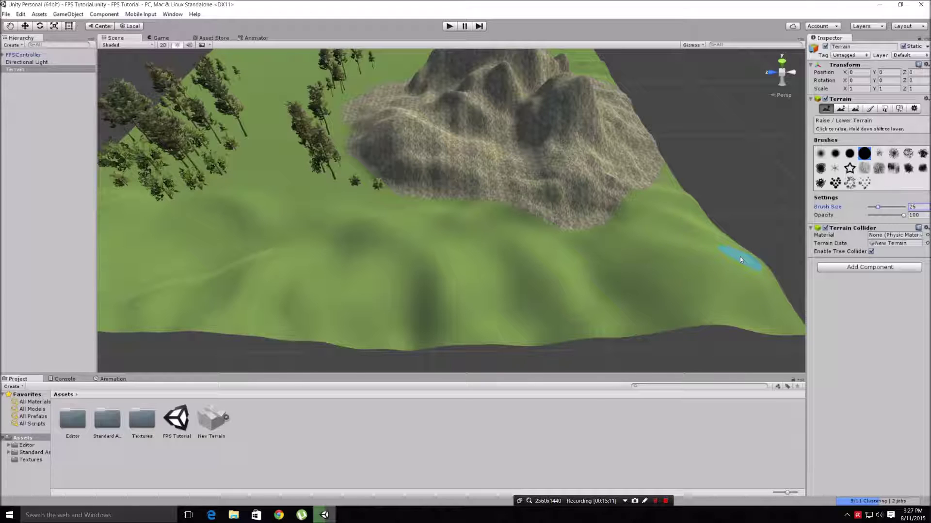
pyautogui.keyDown('shift'); pyautogui.moveTo(740, 257); pyautogui.dragTo(693, 267); pyautogui.keyUp('shift')
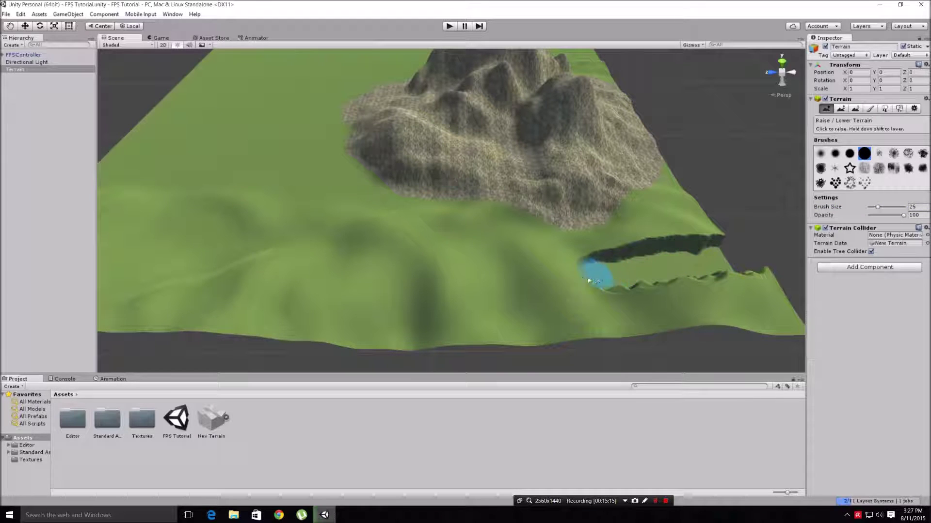
pyautogui.keyDown('shift'); pyautogui.moveTo(596, 280); pyautogui.dragTo(507, 280); pyautogui.keyUp('shift')
pyautogui.keyDown('shift'); pyautogui.moveTo(444, 275); pyautogui.dragTo(272, 269); pyautogui.keyUp('shift')
# Widen the inner end of the riverbed into a lowered oval lake basin in front of the trees.
pyautogui.moveTo(272, 268); pyautogui.dragTo(554, 287, button='middle')
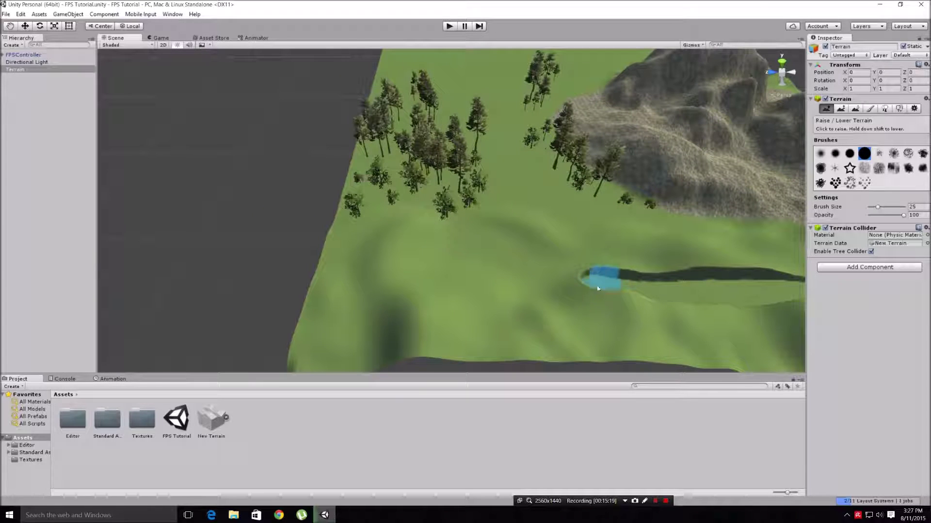
pyautogui.keyDown('shift'); pyautogui.moveTo(593, 289); pyautogui.dragTo(557, 290); pyautogui.keyUp('shift')
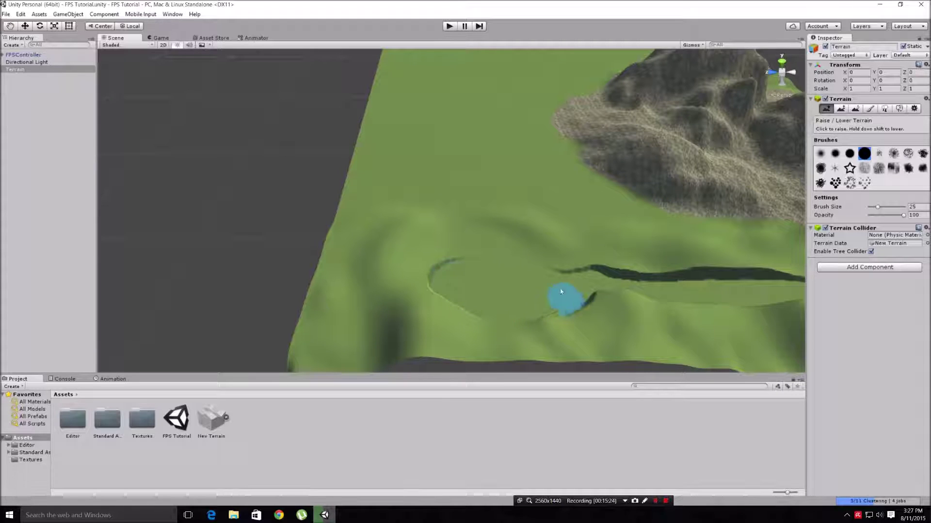
pyautogui.keyDown('shift'); pyautogui.moveTo(461, 265); pyautogui.dragTo(399, 293); pyautogui.keyUp('shift')
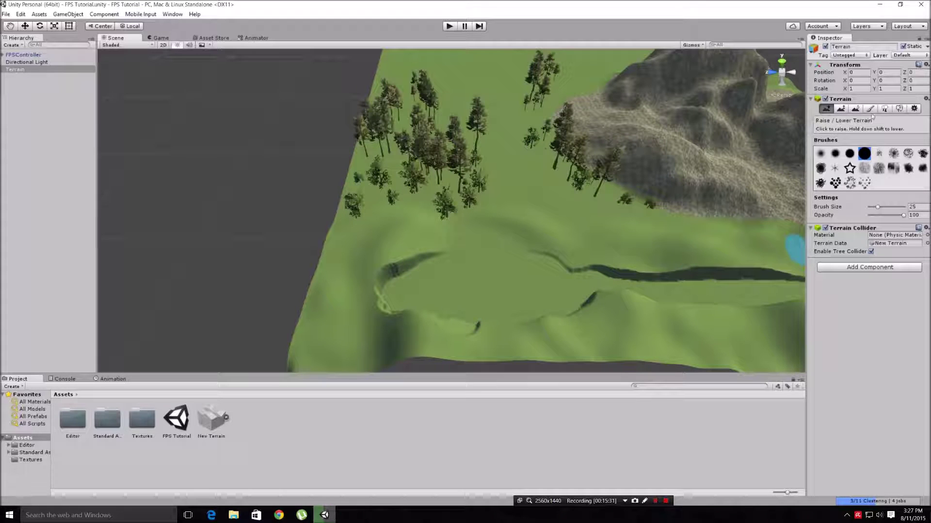
# Raise a row of steep mounds along the basin's bank on the tree side.
pyautogui.keyDown('shift'); pyautogui.click(449, 246); pyautogui.keyUp('shift')
pyautogui.keyDown('shift'); pyautogui.click(475, 243); pyautogui.keyUp('shift')
pyautogui.moveTo(528, 234)
pyautogui.mouseDown()
pyautogui.moveTo(448, 230)
pyautogui.moveTo(520, 246)
pyautogui.moveTo(505, 239)
pyautogui.moveTo(508, 228)
pyautogui.mouseUp()
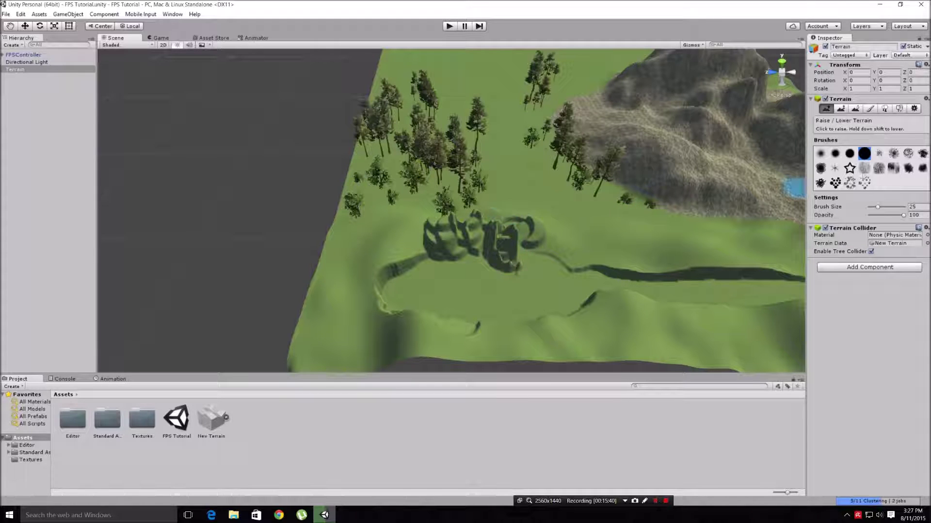
pyautogui.moveTo(562, 255)
pyautogui.mouseDown()
pyautogui.moveTo(554, 253)
pyautogui.moveTo(568, 257)
pyautogui.mouseUp()
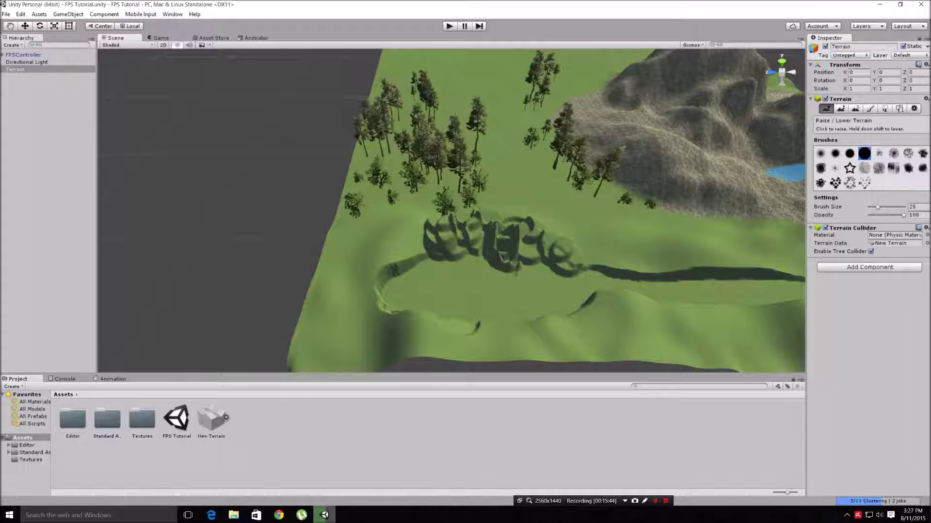
# Smooth the mounds beside the trees and the rounded end of the lake basin with Smooth Height.
pyautogui.click(854, 109)
pyautogui.moveTo(533, 244); pyautogui.dragTo(452, 235)
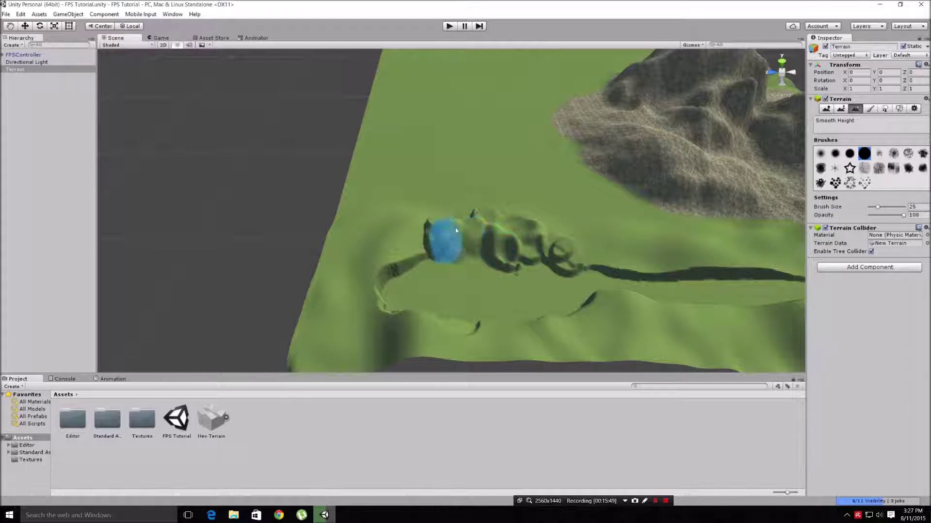
pyautogui.moveTo(513, 248)
pyautogui.mouseDown()
pyautogui.moveTo(560, 263)
pyautogui.moveTo(511, 268)
pyautogui.mouseUp()
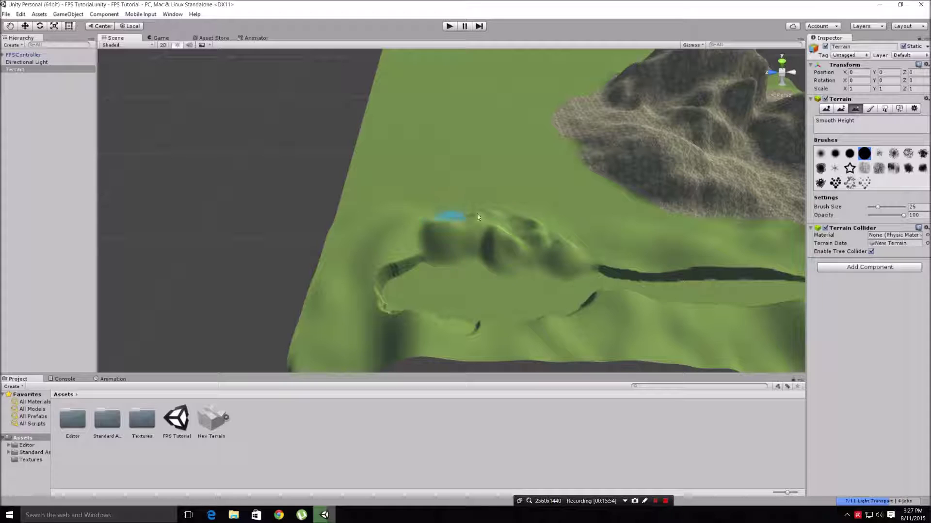
pyautogui.moveTo(526, 227); pyautogui.dragTo(552, 235)
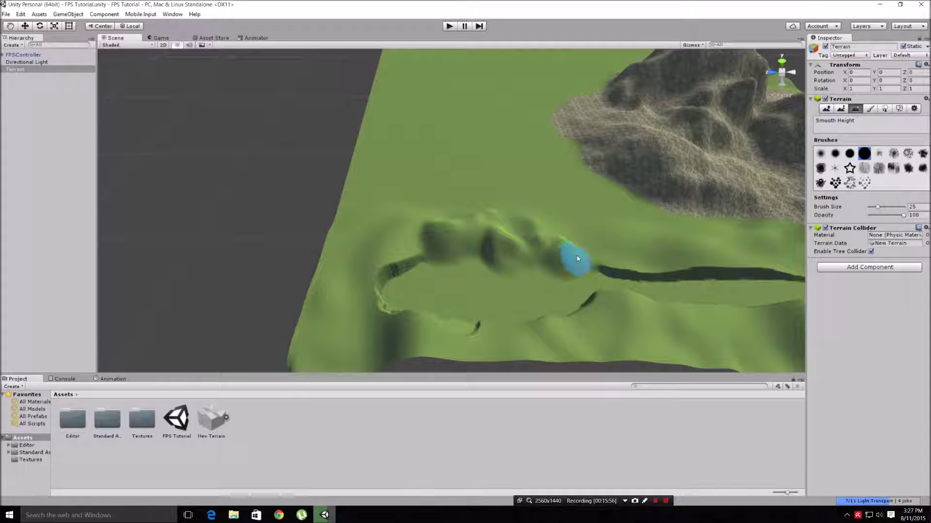
pyautogui.moveTo(498, 246)
pyautogui.mouseDown()
pyautogui.moveTo(567, 257)
pyautogui.moveTo(430, 243)
pyautogui.moveTo(389, 266)
pyautogui.moveTo(407, 312)
pyautogui.mouseUp()
pyautogui.moveTo(472, 334); pyautogui.dragTo(434, 320)
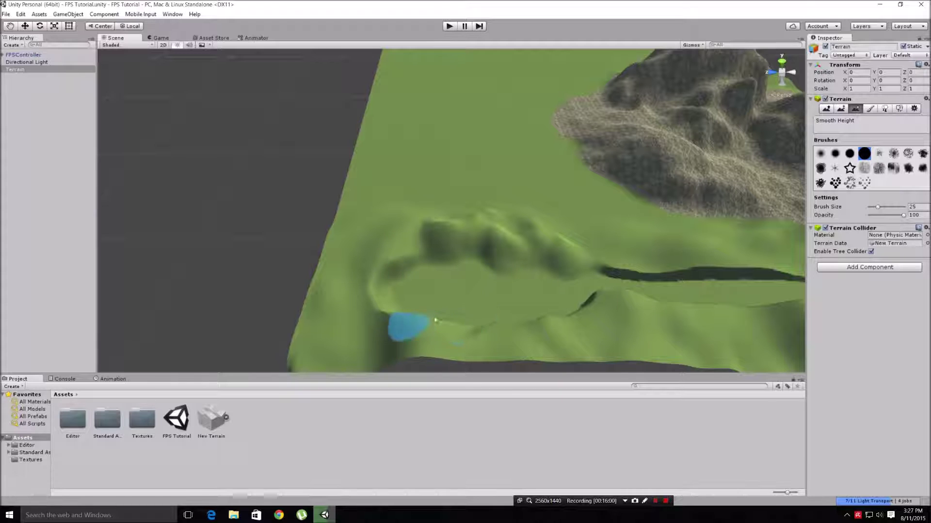
# Smooth the lake basin's outer bank down to where it narrows into the riverbed.
pyautogui.moveTo(603, 229); pyautogui.dragTo(567, 237, button='right')
pyautogui.moveTo(567, 237); pyautogui.dragTo(376, 227, button='middle')
pyautogui.moveTo(376, 227); pyautogui.dragTo(365, 210, button='right')
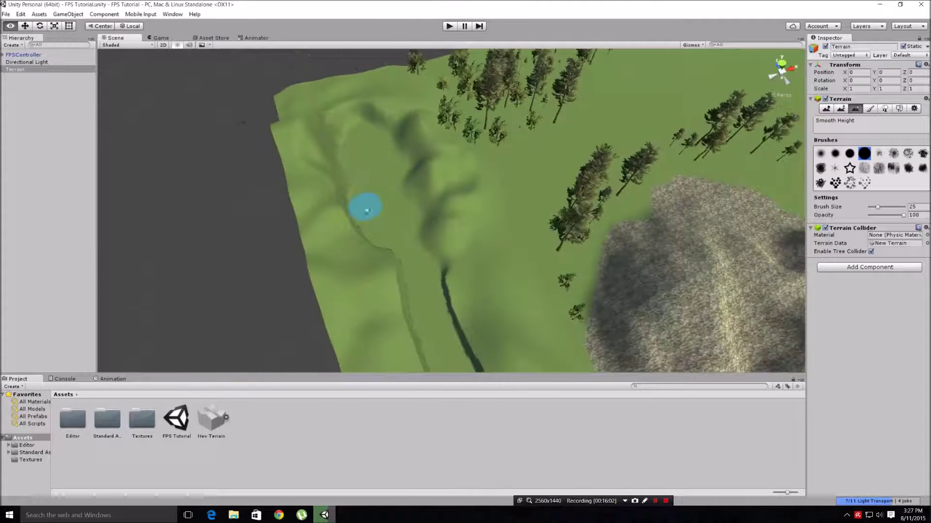
pyautogui.moveTo(342, 139); pyautogui.dragTo(342, 213)
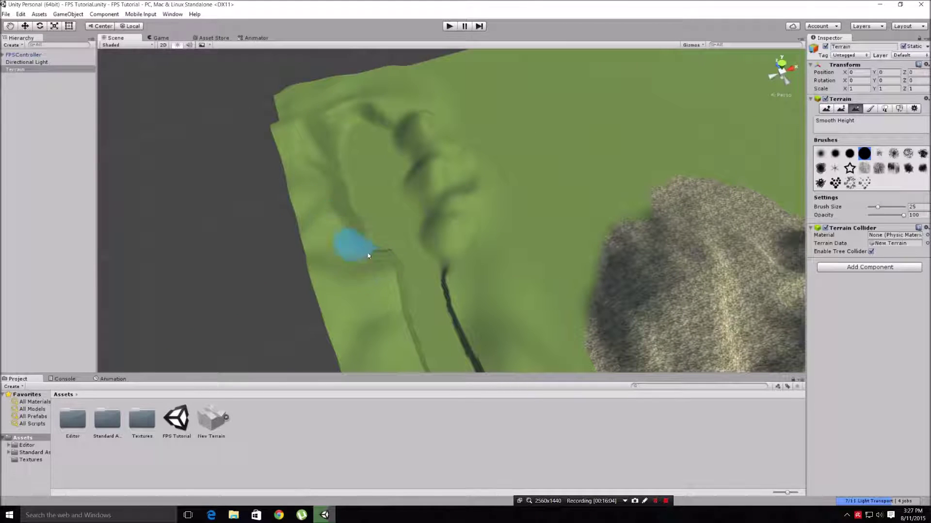
pyautogui.moveTo(399, 304)
pyautogui.mouseDown()
pyautogui.moveTo(364, 249)
pyautogui.moveTo(453, 224)
pyautogui.mouseUp()
# Smooth both banks of the riverbed below the mountain all the way to the terrain's side edge.
pyautogui.moveTo(474, 209)
pyautogui.mouseDown(button='right')
pyautogui.moveTo(547, 212)
pyautogui.moveTo(589, 243)
pyautogui.mouseUp(button='right')
pyautogui.moveTo(432, 197)
pyautogui.mouseDown()
pyautogui.moveTo(484, 230)
pyautogui.moveTo(555, 249)
pyautogui.moveTo(618, 303)
pyautogui.moveTo(560, 279)
pyautogui.moveTo(652, 335)
pyautogui.moveTo(652, 315)
pyautogui.mouseUp()
pyautogui.moveTo(625, 287)
pyautogui.mouseDown(button='right')
pyautogui.moveTo(675, 297)
pyautogui.moveTo(758, 294)
pyautogui.moveTo(766, 283)
pyautogui.mouseUp(button='right')
pyautogui.moveTo(477, 277); pyautogui.dragTo(459, 289)
pyautogui.moveTo(594, 240); pyautogui.dragTo(791, 164)
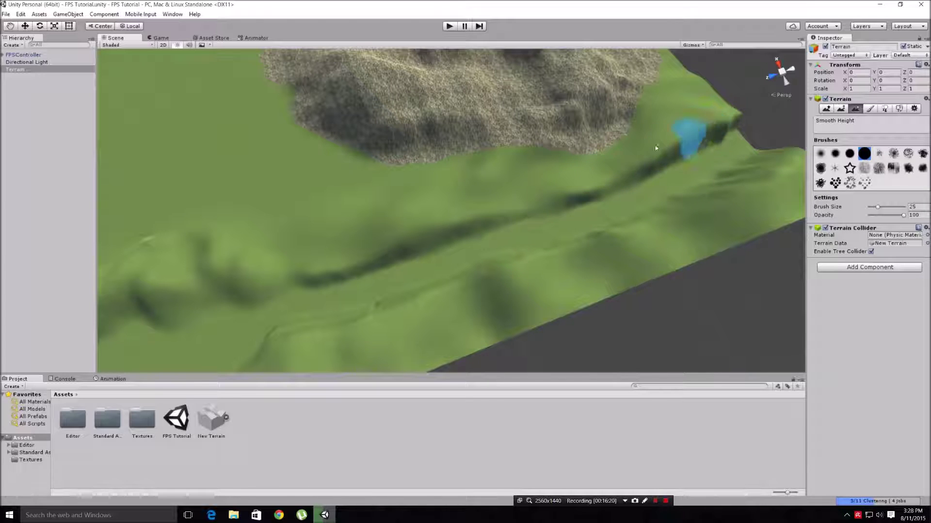
pyautogui.moveTo(734, 160); pyautogui.dragTo(579, 200, button='middle')
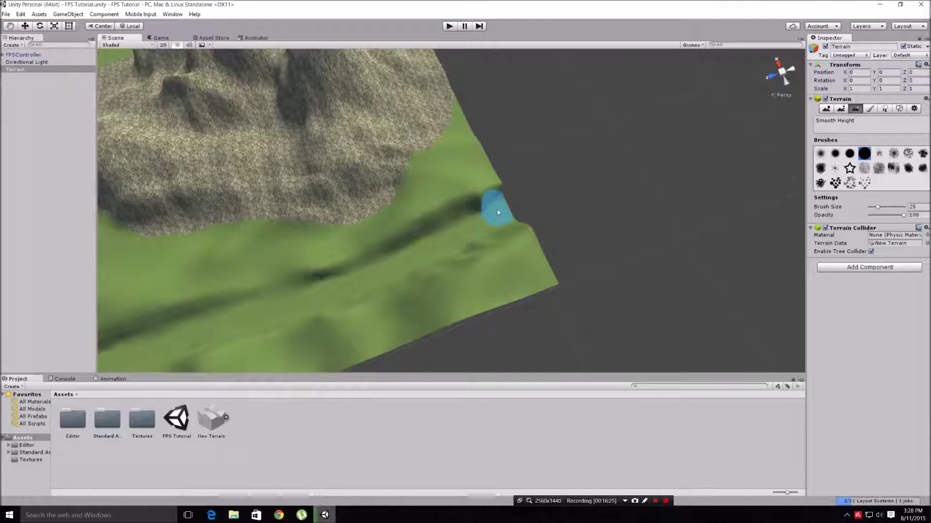
# Close the riverbed's open end with raised ground at the terrain's edge and smooth it together with the adjoining outer bank.
pyautogui.click(827, 110)
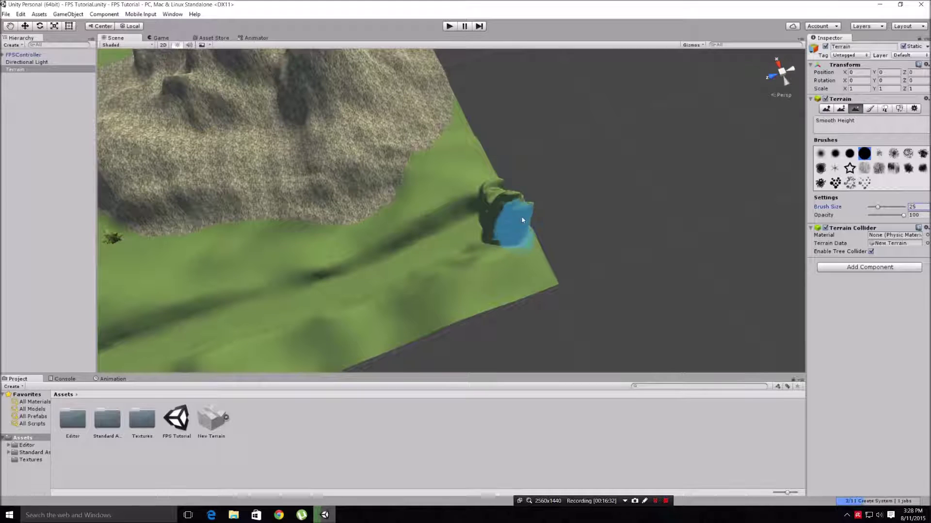
pyautogui.moveTo(494, 196)
pyautogui.mouseDown()
pyautogui.moveTo(520, 207)
pyautogui.moveTo(490, 208)
pyautogui.moveTo(524, 216)
pyautogui.moveTo(397, 291)
pyautogui.mouseUp()
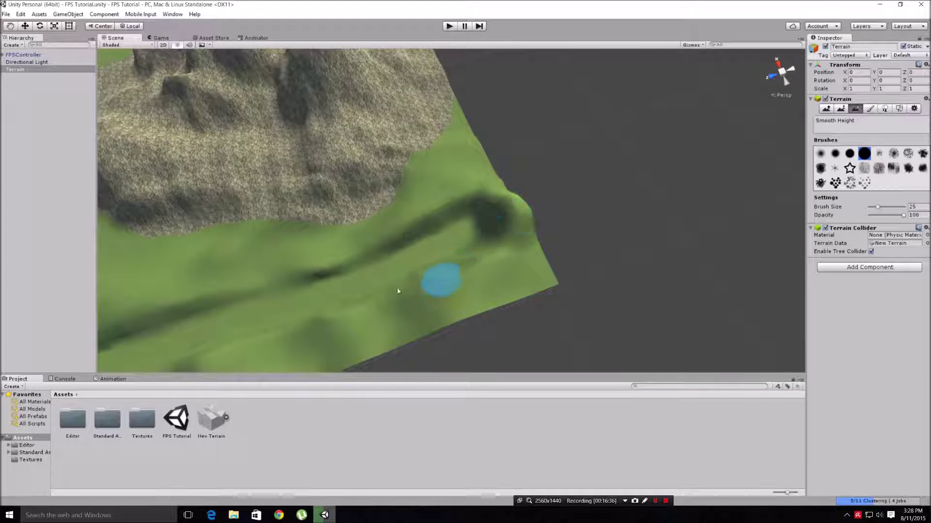
pyautogui.moveTo(283, 336); pyautogui.dragTo(211, 334)
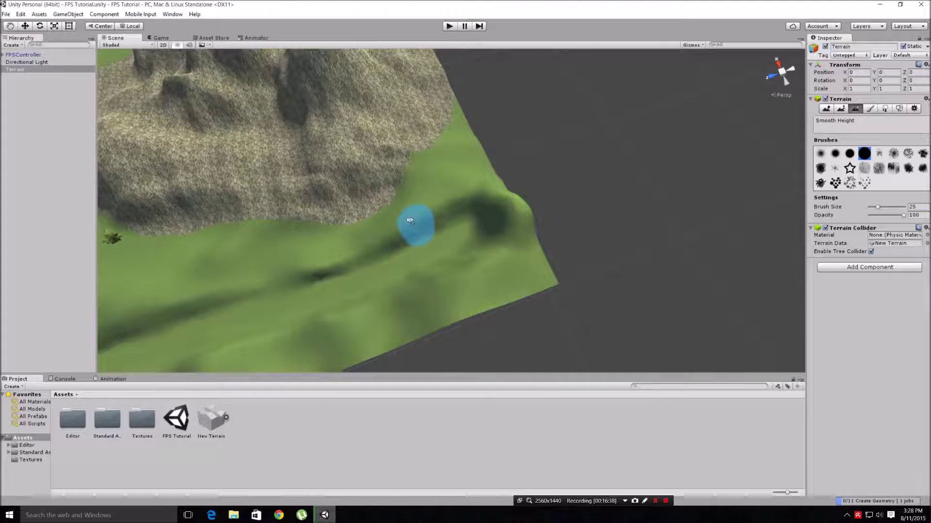
# Smooth the lake basin's rounded far end once more.
pyautogui.moveTo(416, 224); pyautogui.dragTo(323, 210, button='right')
pyautogui.moveTo(322, 210); pyautogui.dragTo(575, 241, button='middle')
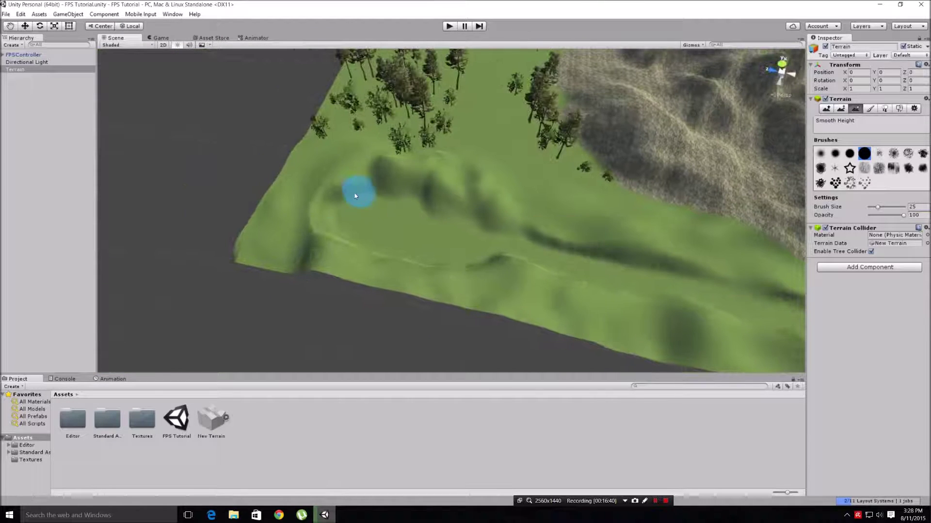
pyautogui.moveTo(355, 195); pyautogui.dragTo(329, 242)
pyautogui.moveTo(640, 267)
pyautogui.mouseDown(button='middle')
pyautogui.moveTo(476, 208)
pyautogui.moveTo(501, 219)
pyautogui.mouseUp(button='middle')
pyautogui.moveTo(531, 223); pyautogui.dragTo(545, 230, button='middle')
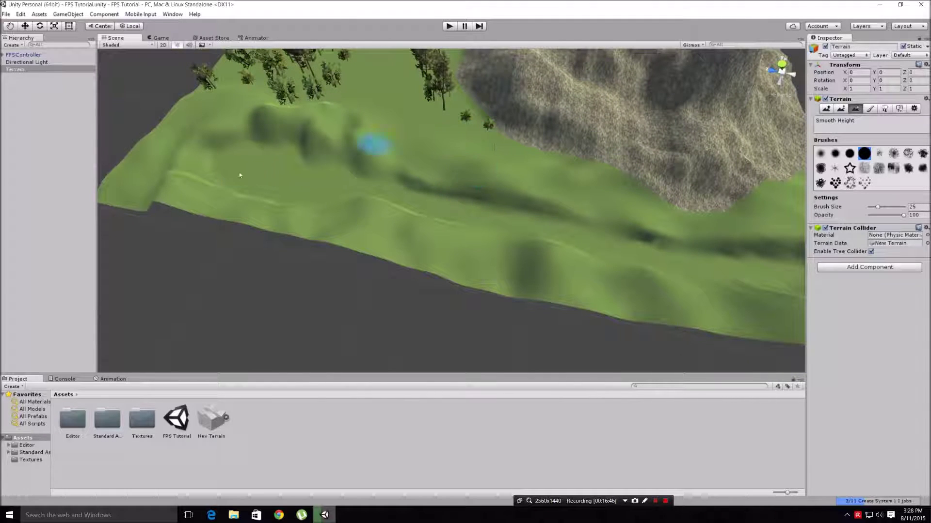
# Open the Prefabs folder under Standard Assets > Environment > Water > Water.
pyautogui.doubleClick(108, 420)
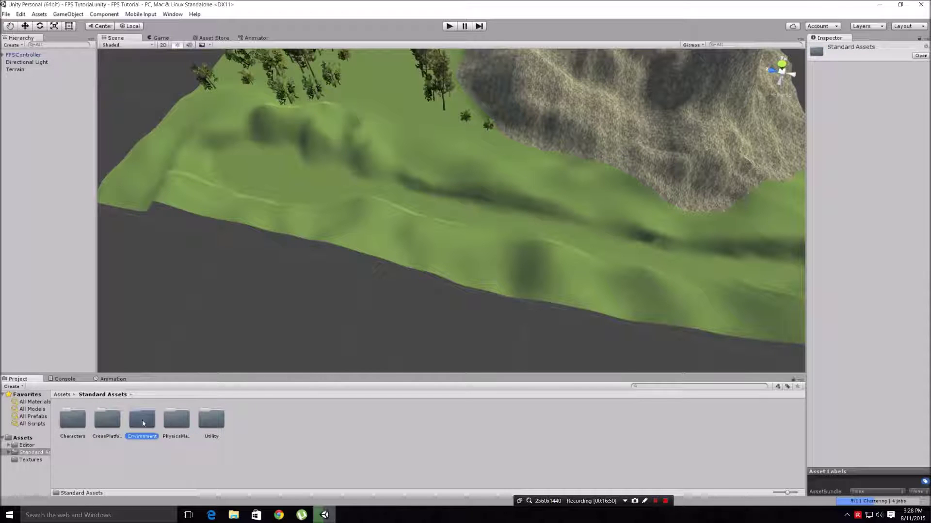
pyautogui.doubleClick(142, 420)
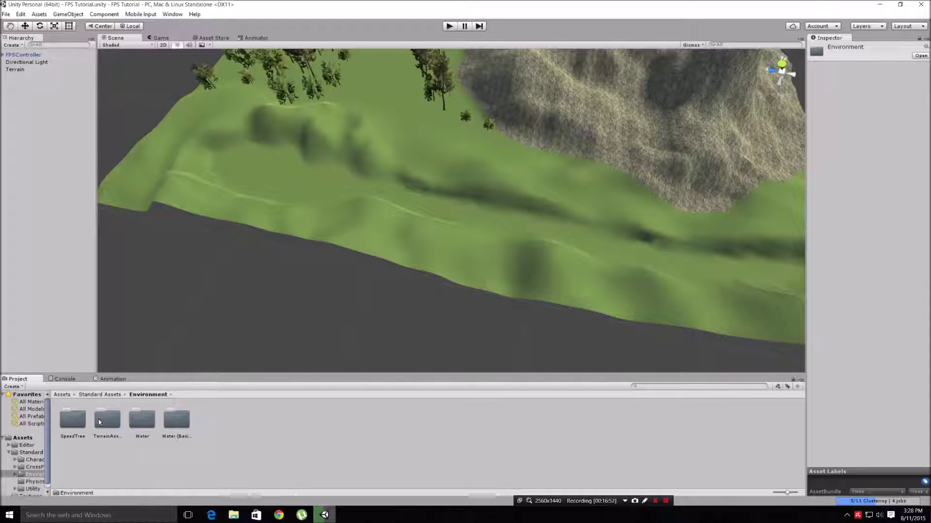
pyautogui.doubleClick(142, 420)
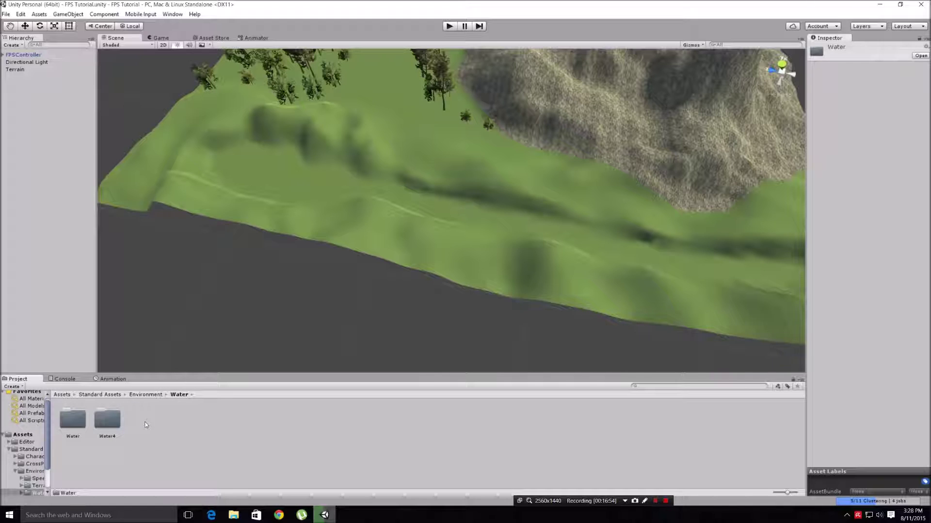
pyautogui.doubleClick(73, 420)
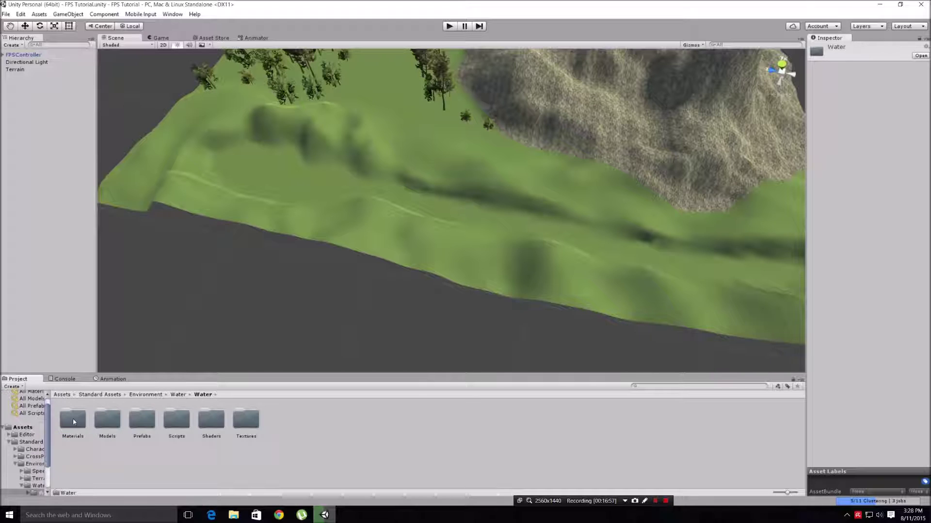
pyautogui.doubleClick(142, 419)
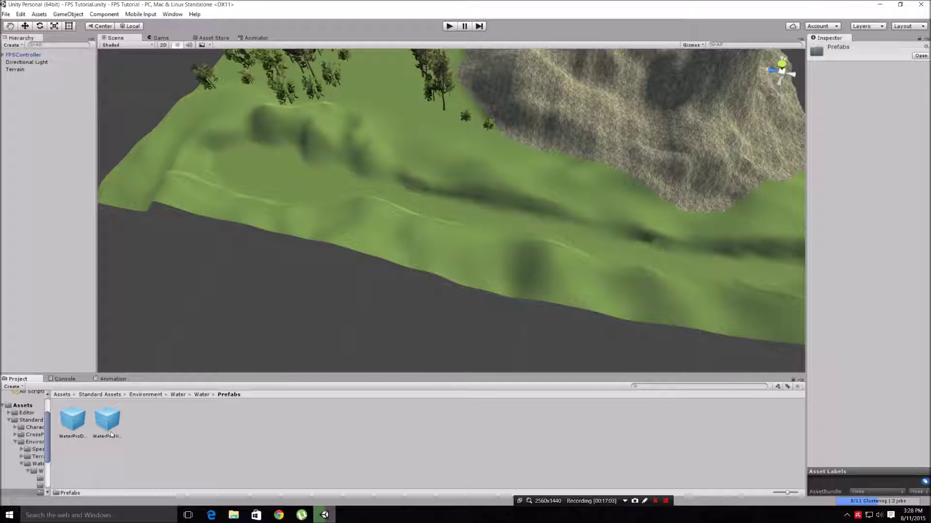
# Place the WaterProDaytime prefab in the riverbed and move it up to Y position 5.
pyautogui.moveTo(73, 420); pyautogui.dragTo(497, 229)
pyautogui.moveTo(509, 233); pyautogui.dragTo(515, 242, button='middle')
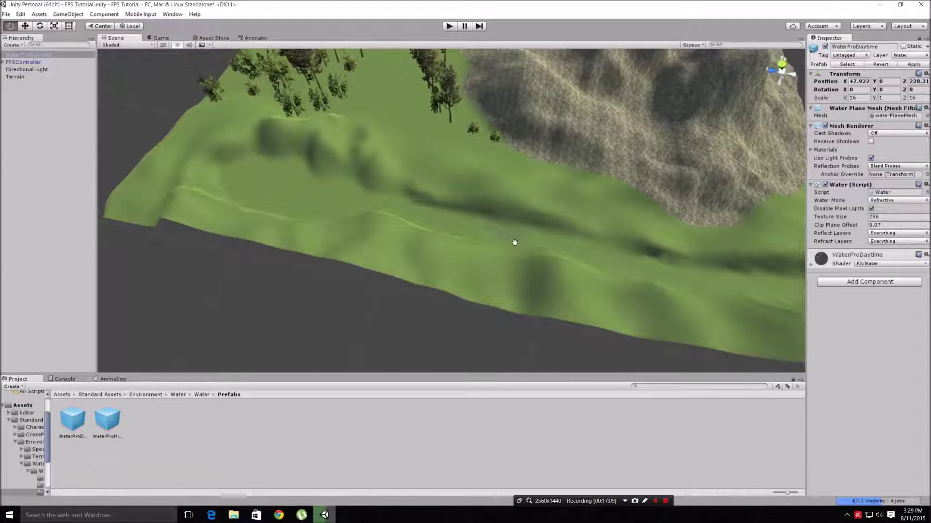
pyautogui.click(26, 26)
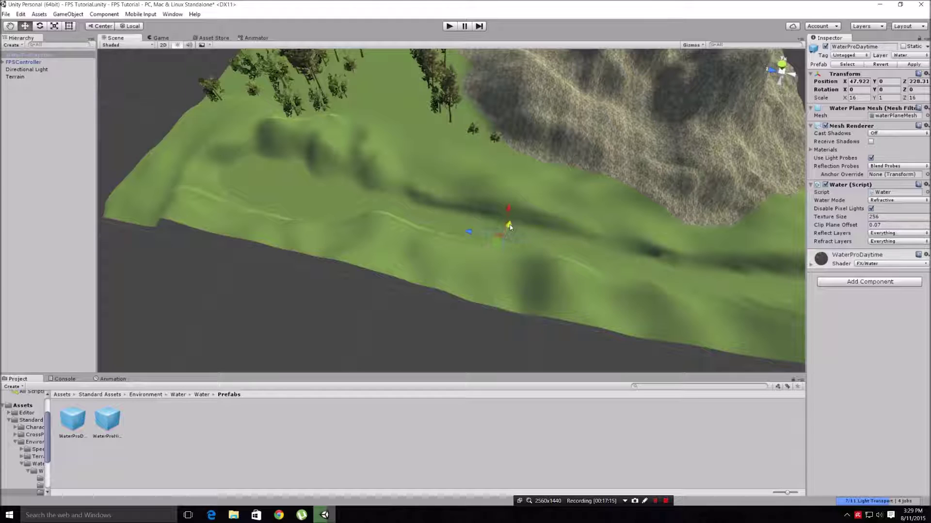
pyautogui.moveTo(510, 225); pyautogui.dragTo(518, 226)
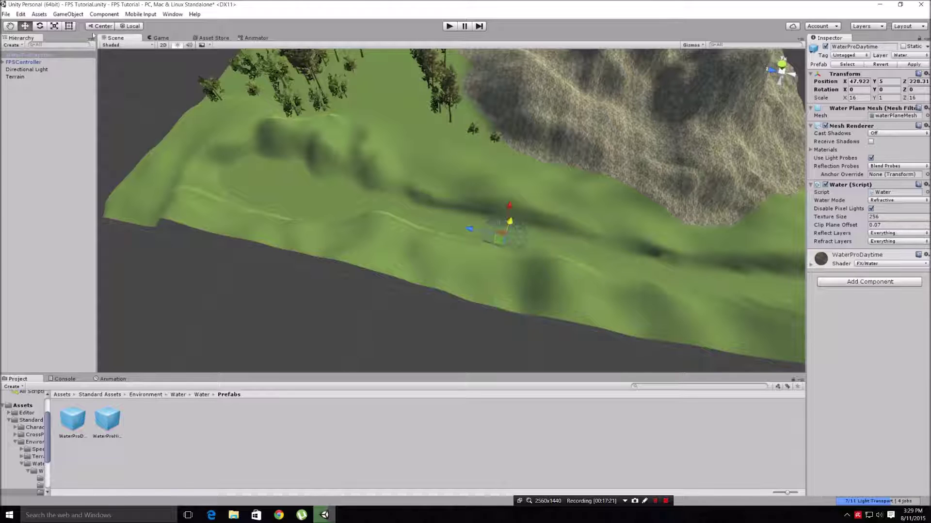
# Scale the WaterProDaytime plane to about 46.6 in X and 220.8 in Z to cover the riverbed and lake basin.
pyautogui.press('r')
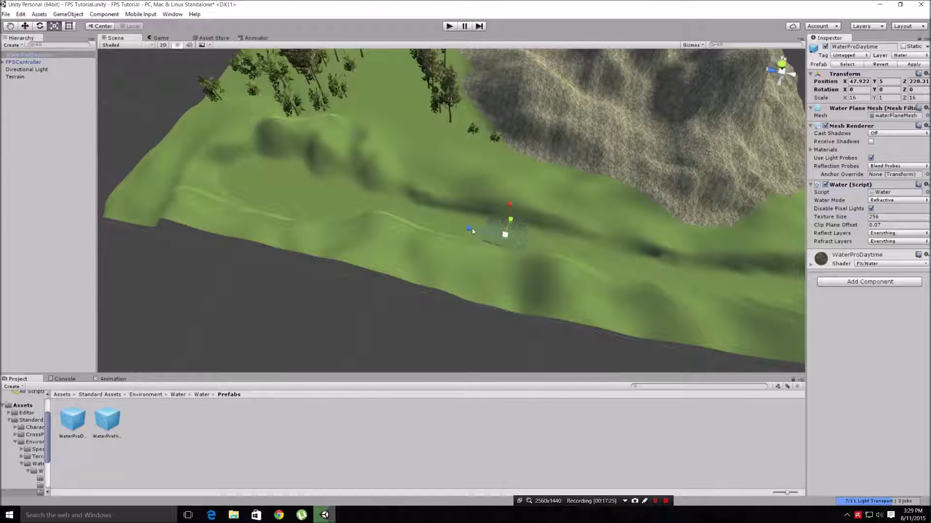
pyautogui.moveTo(469, 230); pyautogui.dragTo(118, 156)
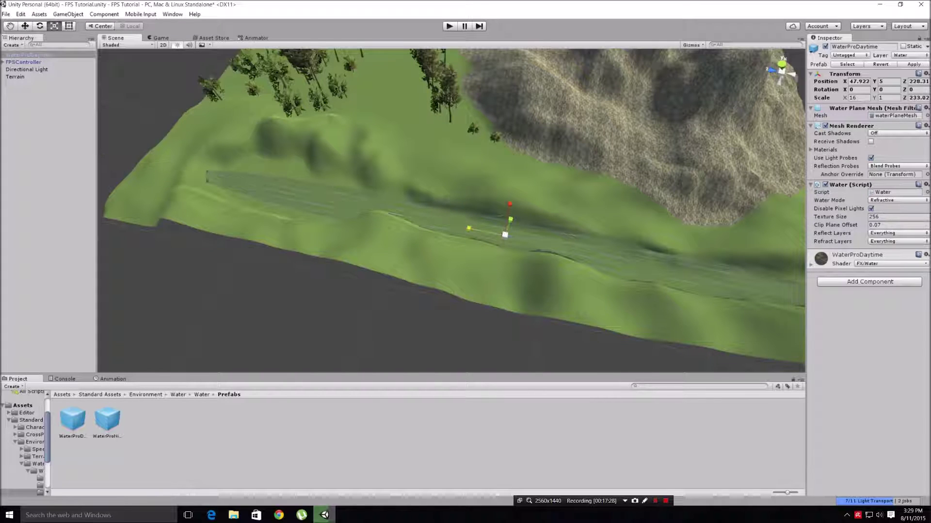
pyautogui.moveTo(676, 260); pyautogui.dragTo(629, 237, button='middle')
pyautogui.scroll(-2, 629, 237)
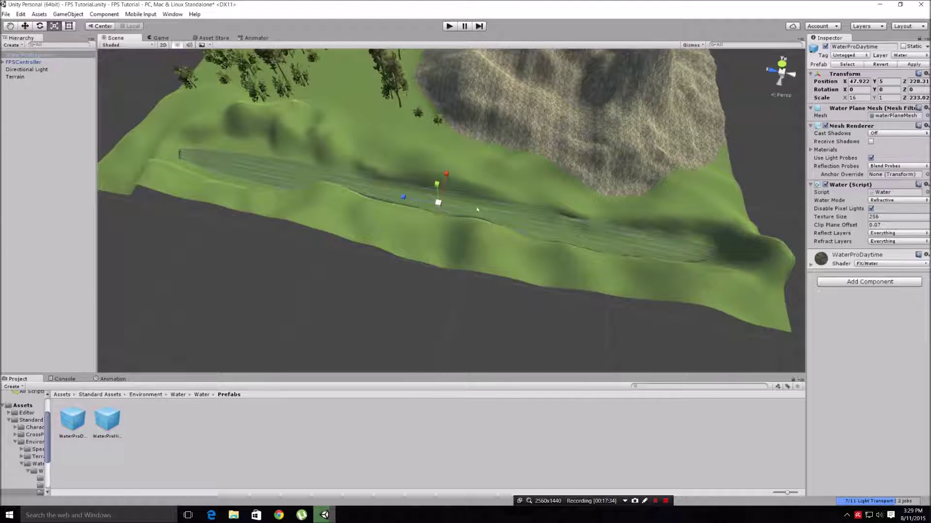
pyautogui.moveTo(402, 198); pyautogui.dragTo(401, 196)
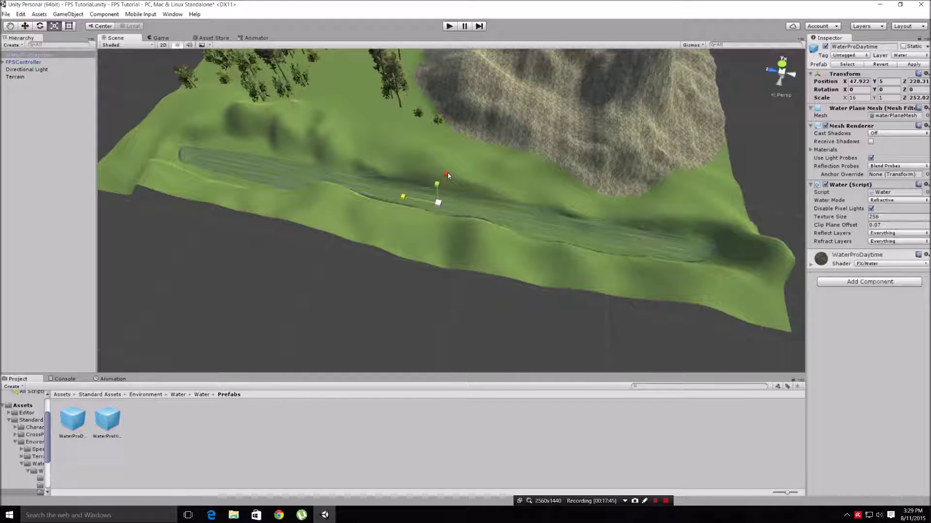
pyautogui.moveTo(447, 172); pyautogui.dragTo(492, 124)
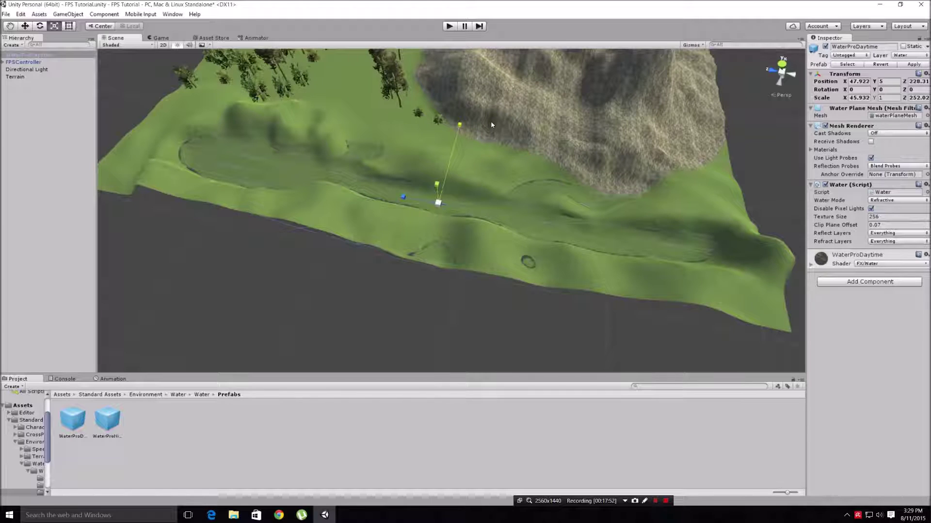
pyautogui.moveTo(491, 125); pyautogui.dragTo(492, 123)
pyautogui.moveTo(402, 197); pyautogui.dragTo(409, 197)
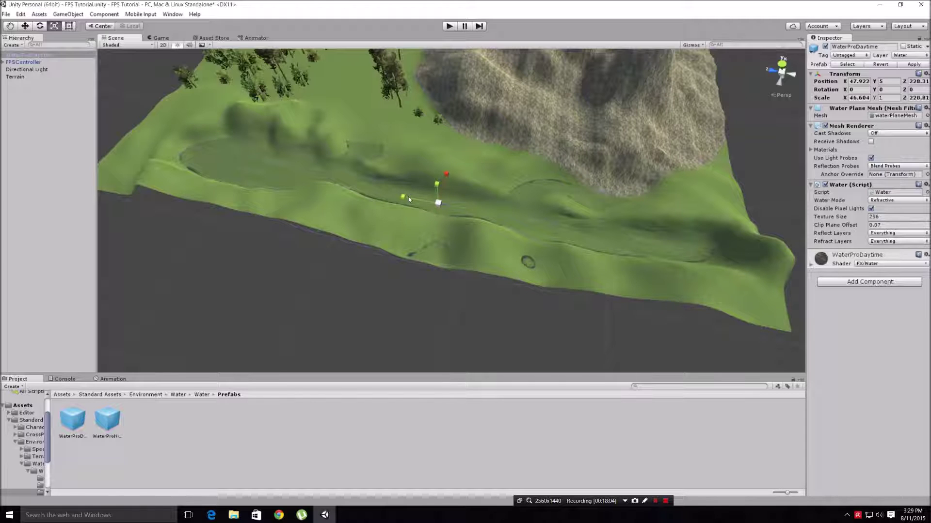
pyautogui.moveTo(534, 244); pyautogui.dragTo(584, 277, button='middle')
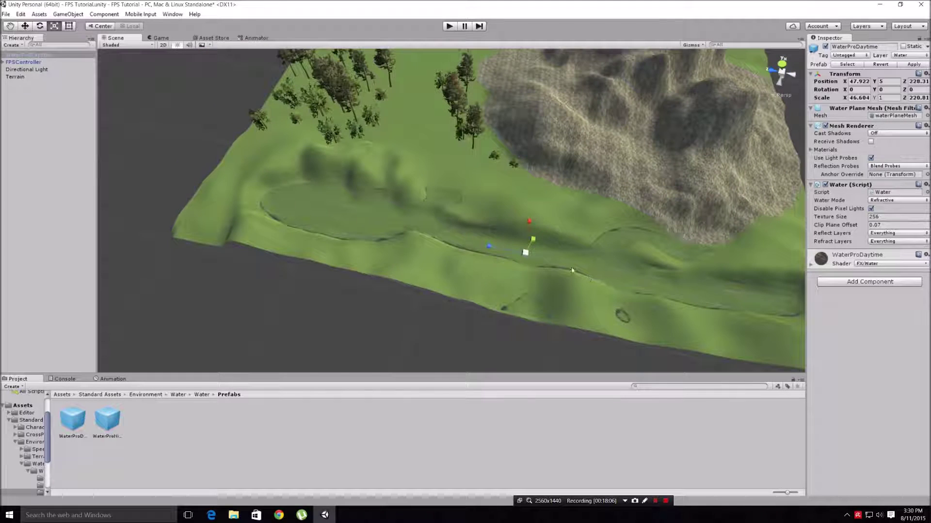
pyautogui.moveTo(691, 258); pyautogui.dragTo(644, 241, button='middle')
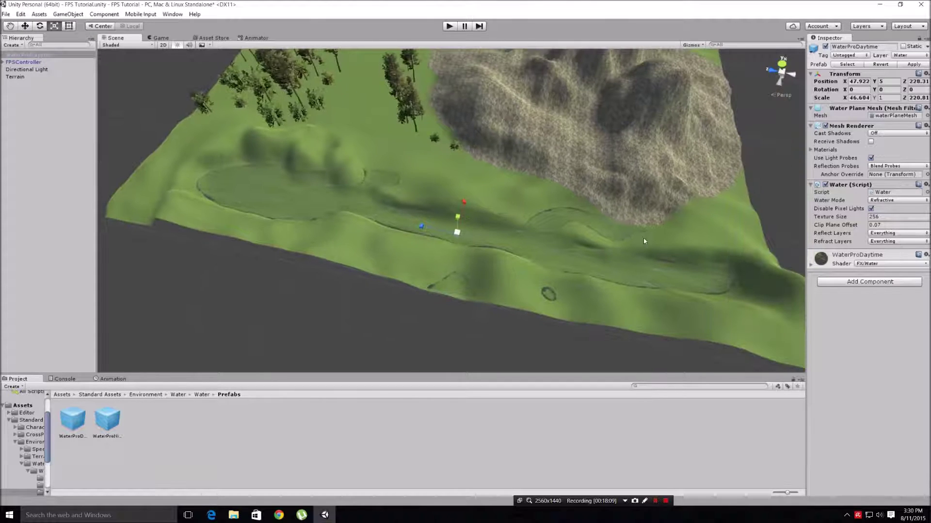
# Raise the terrain along the mountain-side bank wherever the water plane pokes through the ground, using brush size 25 and opacity 100.
pyautogui.click(7, 78)
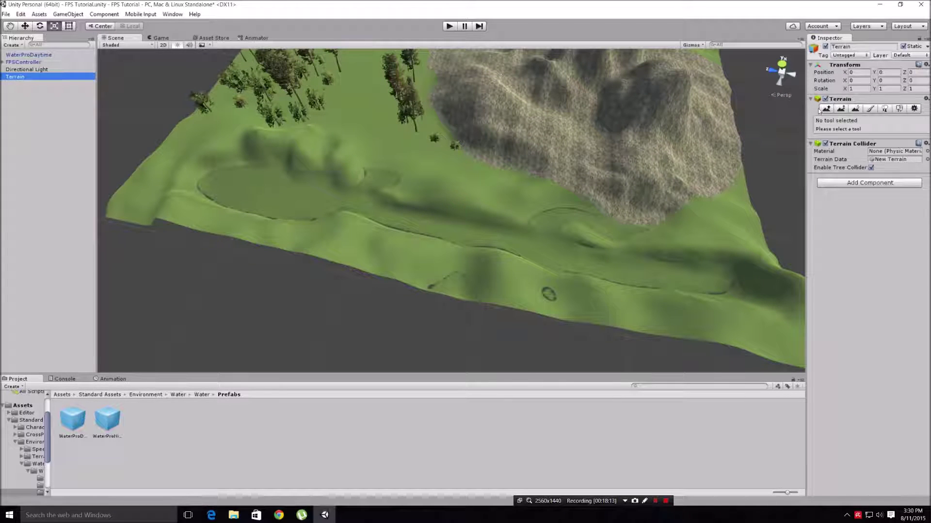
pyautogui.click(820, 110)
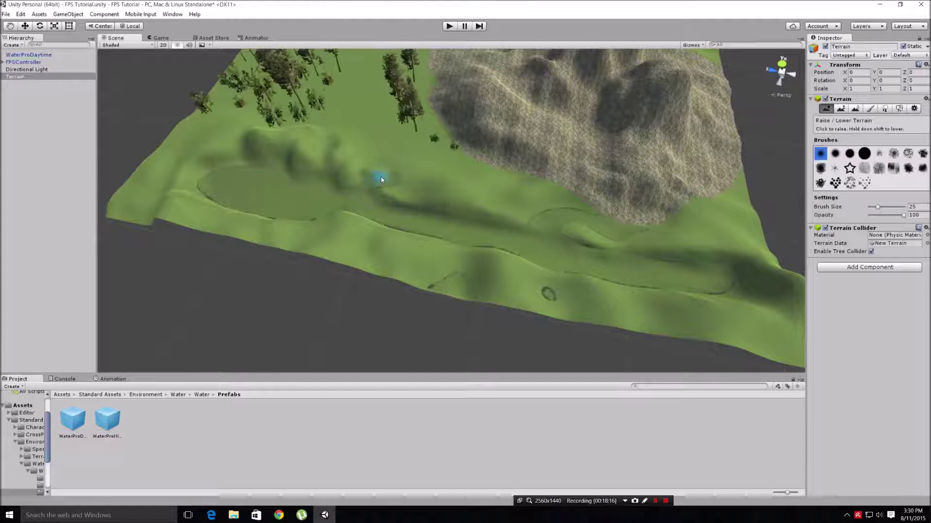
pyautogui.click(374, 178)
pyautogui.moveTo(549, 221); pyautogui.dragTo(612, 226)
pyautogui.click(618, 227)
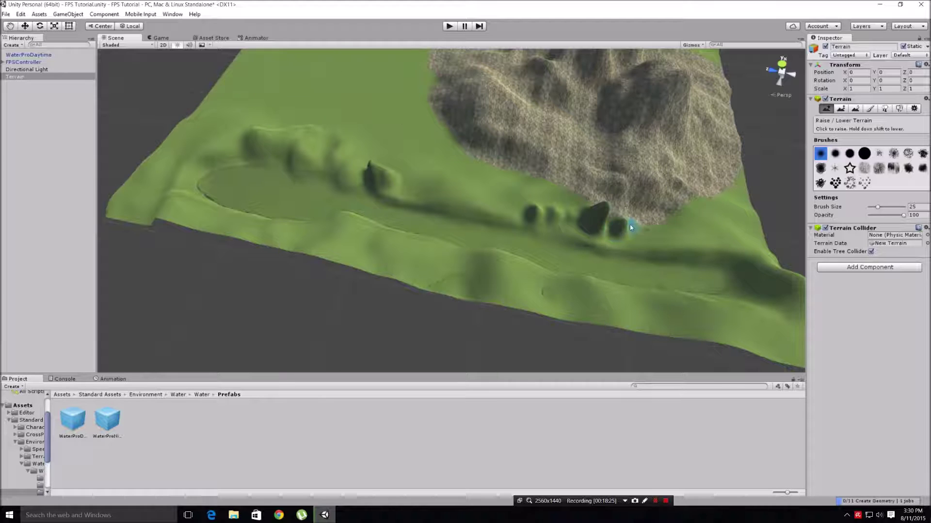
pyautogui.click(642, 226)
pyautogui.click(619, 224)
pyautogui.click(637, 227)
# Raise the outer bank over the two spots where the water plane pokes through the slope.
pyautogui.click(550, 296)
pyautogui.click(457, 290)
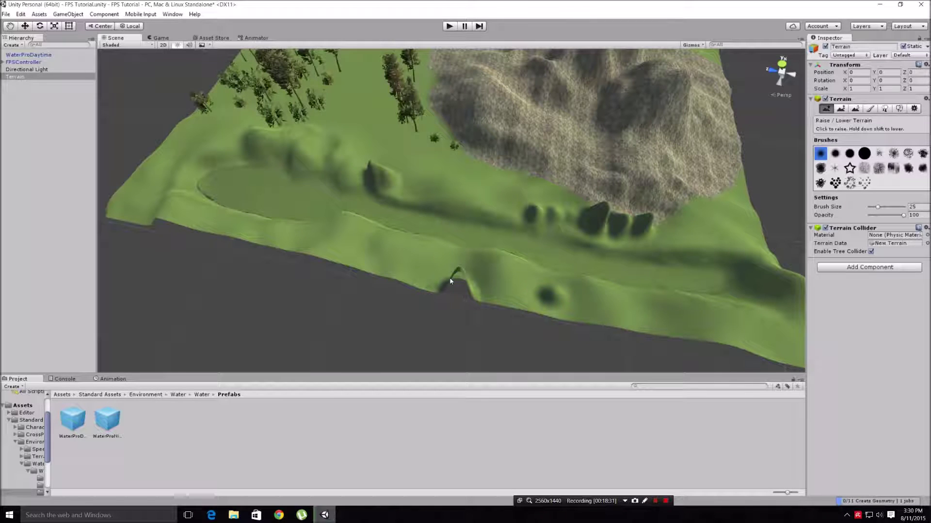
pyautogui.click(462, 279)
# Raise the ground at the river's closed end to cover the end of the water plane.
pyautogui.moveTo(574, 289)
pyautogui.mouseDown(button='middle')
pyautogui.moveTo(517, 274)
pyautogui.moveTo(445, 273)
pyautogui.mouseUp(button='middle')
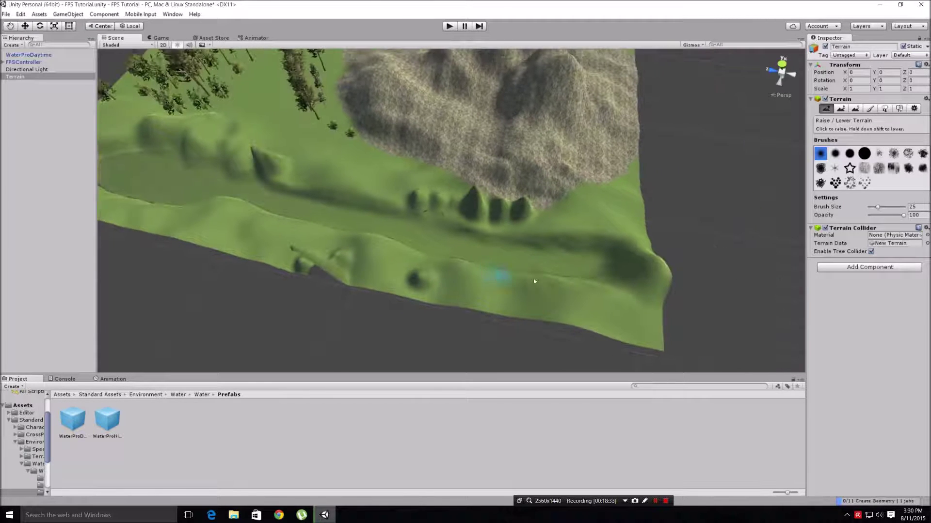
pyautogui.click(610, 269)
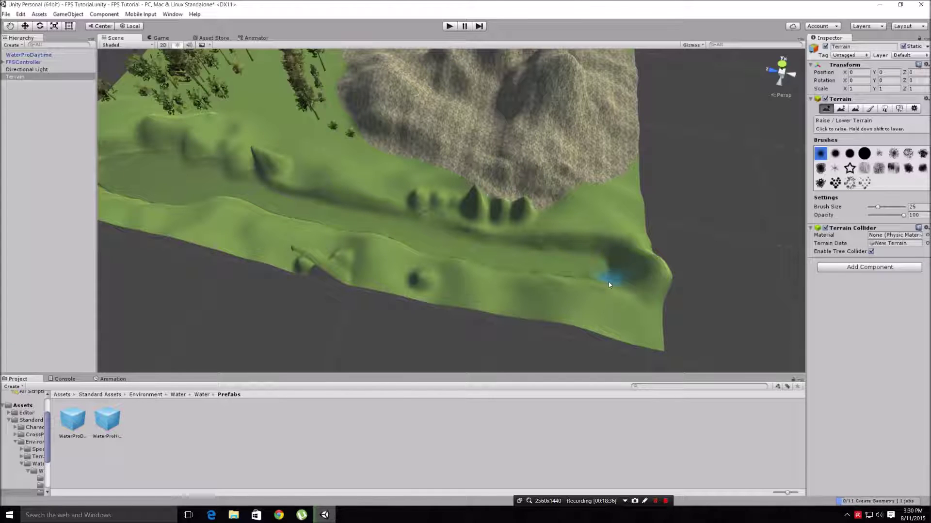
pyautogui.click(613, 269)
pyautogui.click(615, 268)
# Smooth the raised mounds at the foot of the mountain, enlarging the Smooth Height brush to size 46.
pyautogui.moveTo(571, 266); pyautogui.dragTo(655, 274, button='middle')
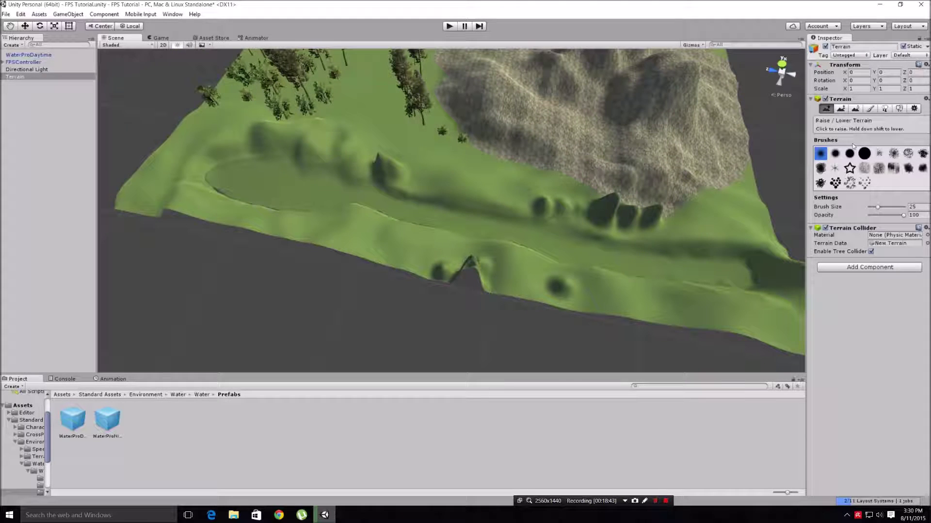
pyautogui.click(855, 108)
pyautogui.moveTo(662, 206)
pyautogui.mouseDown()
pyautogui.moveTo(589, 210)
pyautogui.moveTo(618, 213)
pyautogui.moveTo(603, 207)
pyautogui.mouseUp()
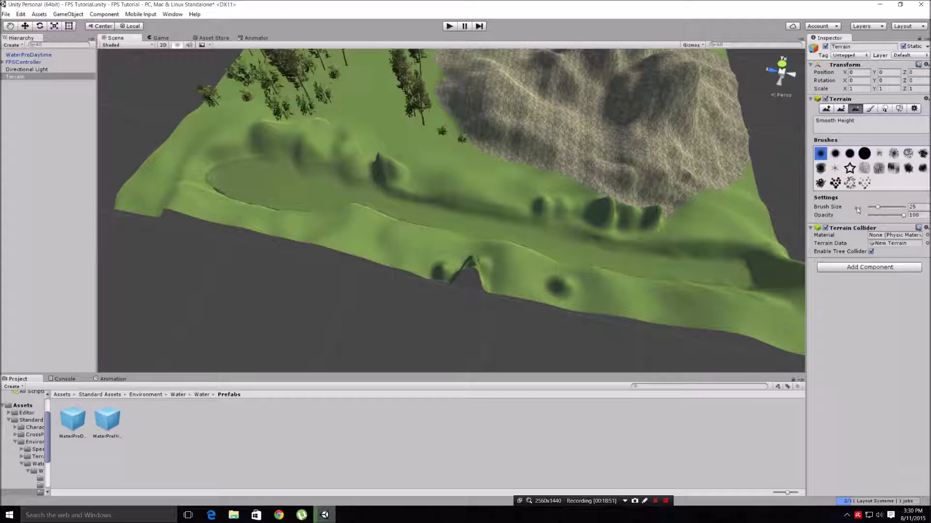
pyautogui.moveTo(624, 222)
pyautogui.mouseDown()
pyautogui.moveTo(603, 211)
pyautogui.moveTo(613, 207)
pyautogui.mouseUp()
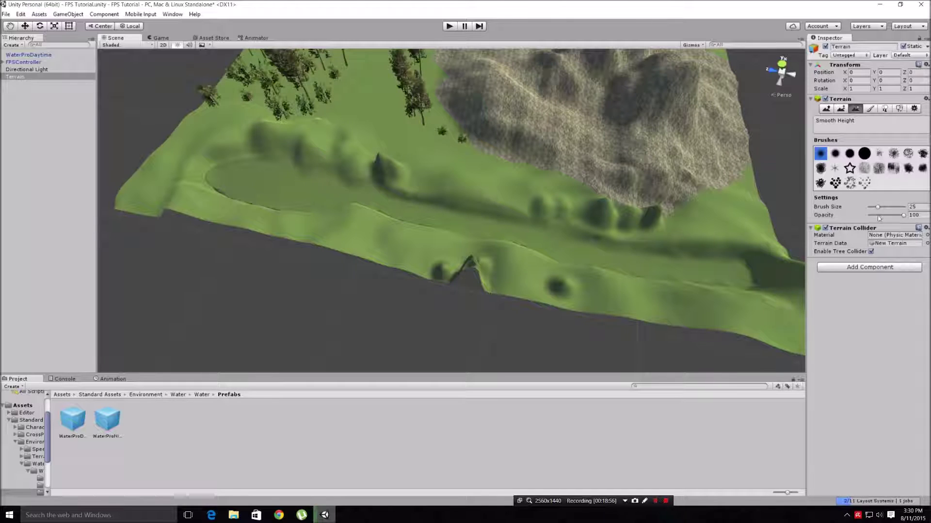
pyautogui.moveTo(648, 214); pyautogui.dragTo(619, 219)
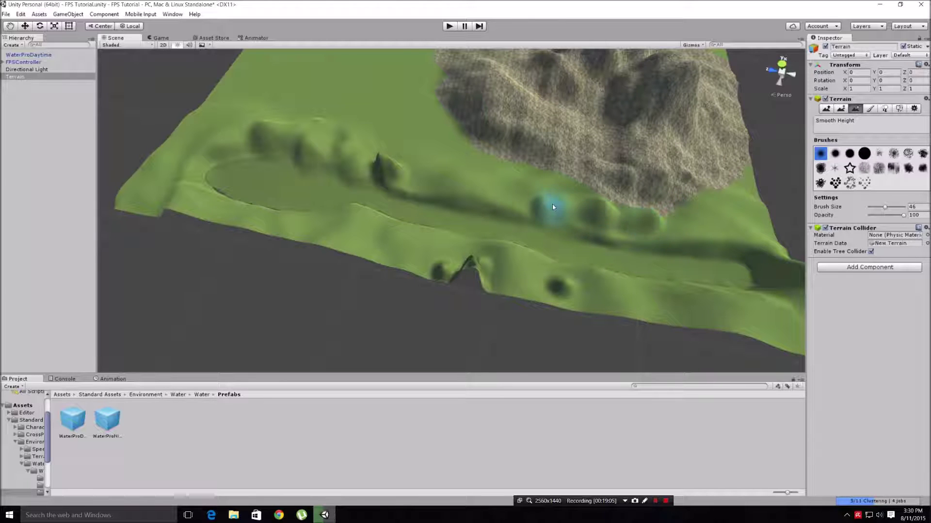
# Smooth the raised bumps on the outer bank and the spike on the inner bank beside the lake.
pyautogui.moveTo(571, 286); pyautogui.dragTo(553, 285)
pyautogui.moveTo(472, 270)
pyautogui.mouseDown()
pyautogui.moveTo(476, 264)
pyautogui.moveTo(443, 267)
pyautogui.moveTo(472, 263)
pyautogui.mouseUp()
pyautogui.moveTo(399, 191)
pyautogui.mouseDown()
pyautogui.moveTo(386, 152)
pyautogui.moveTo(363, 162)
pyautogui.moveTo(228, 146)
pyautogui.moveTo(204, 173)
pyautogui.mouseUp()
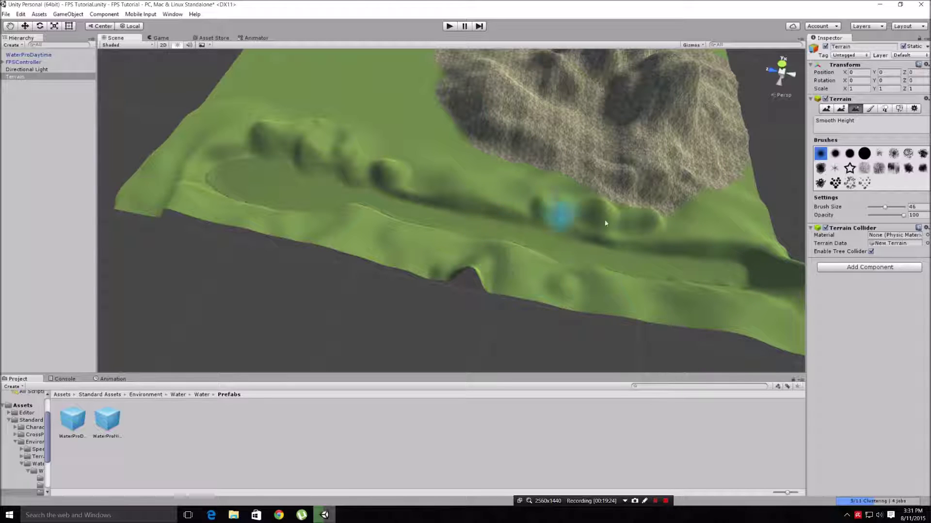
# Smooth the river's outer bank near its middle and the mounds along the lake's inner bank once more.
pyautogui.moveTo(534, 230); pyautogui.dragTo(228, 206, button='middle')
pyautogui.keyDown('alt'); pyautogui.moveTo(538, 249); pyautogui.dragTo(438, 250); pyautogui.keyUp('alt')
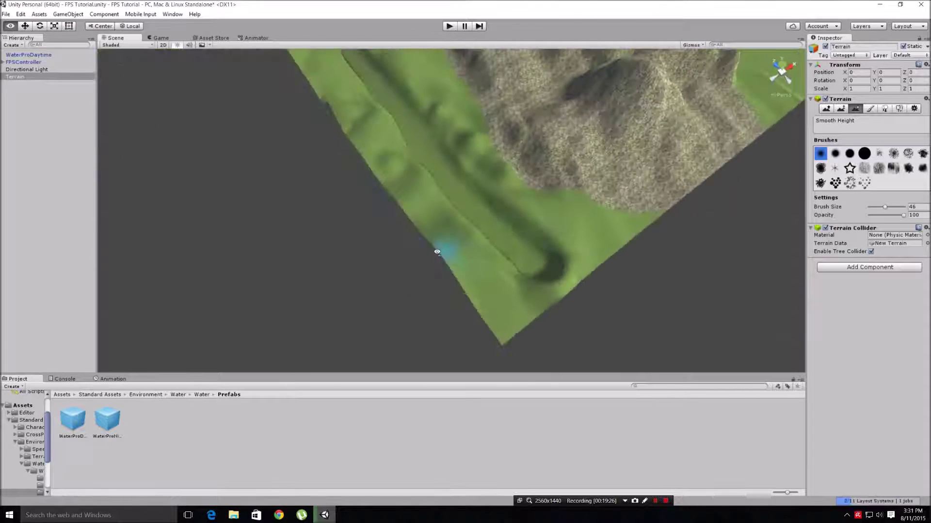
pyautogui.moveTo(417, 188); pyautogui.dragTo(509, 331, button='middle')
pyautogui.moveTo(486, 254); pyautogui.dragTo(636, 344, button='middle')
pyautogui.keyDown('alt'); pyautogui.moveTo(616, 303); pyautogui.dragTo(684, 285); pyautogui.keyUp('alt')
pyautogui.moveTo(608, 249); pyautogui.dragTo(764, 266, button='middle')
pyautogui.keyDown('alt'); pyautogui.moveTo(612, 194); pyautogui.dragTo(686, 195); pyautogui.keyUp('alt')
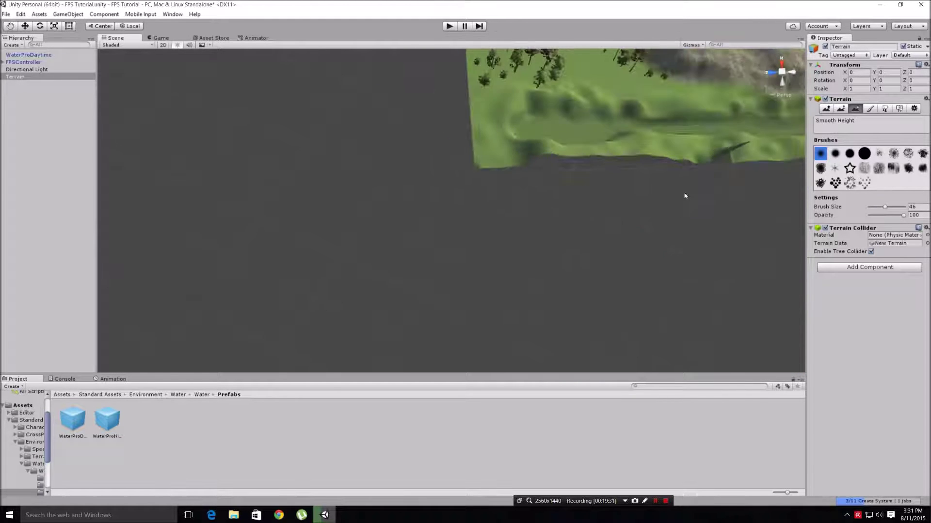
pyautogui.moveTo(634, 169); pyautogui.dragTo(485, 202, button='middle')
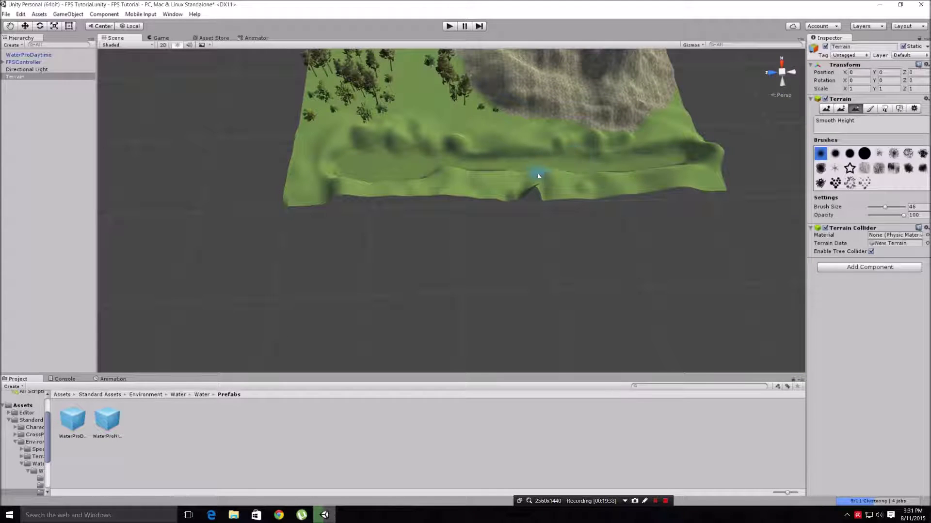
pyautogui.moveTo(537, 175); pyautogui.dragTo(508, 172)
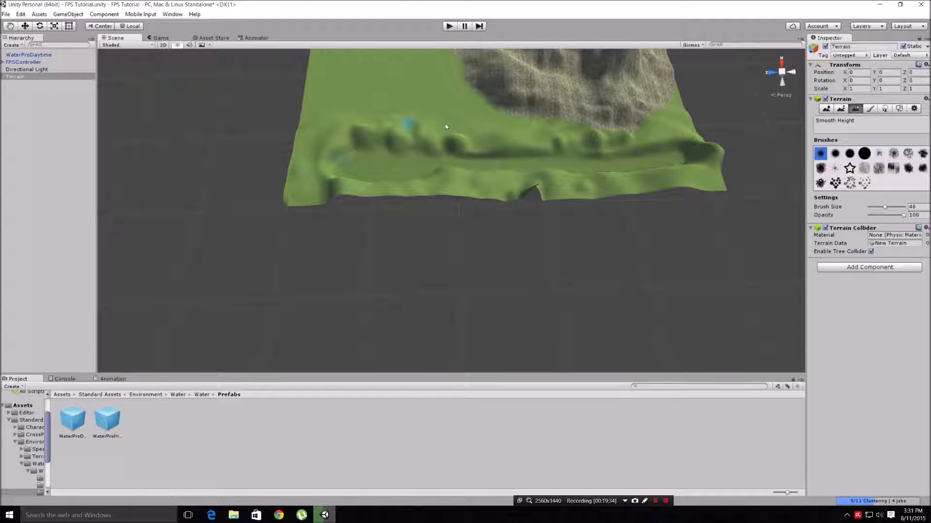
pyautogui.moveTo(446, 126); pyautogui.dragTo(475, 124)
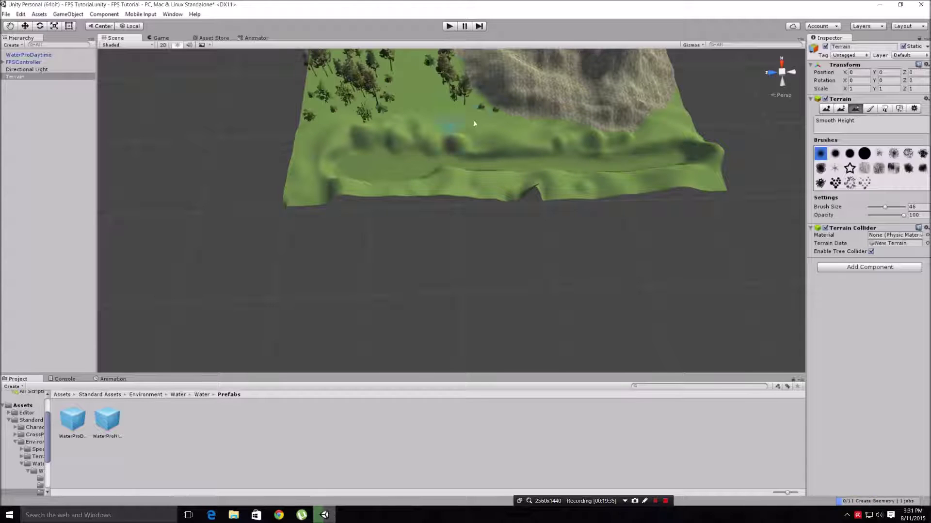
# Run the game and walk the player over the hills and along the river to inspect the water and banks.
pyautogui.click(449, 26)
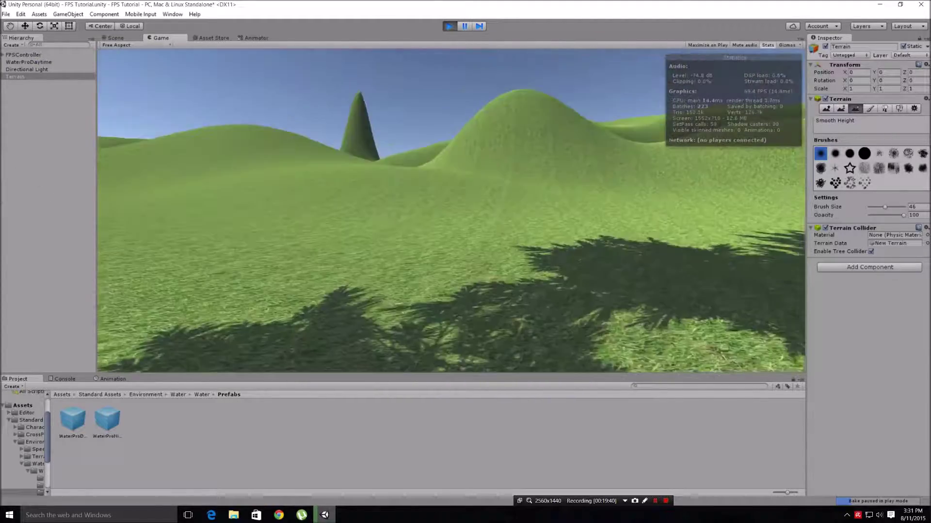
pyautogui.press('w')
pyautogui.press('w')
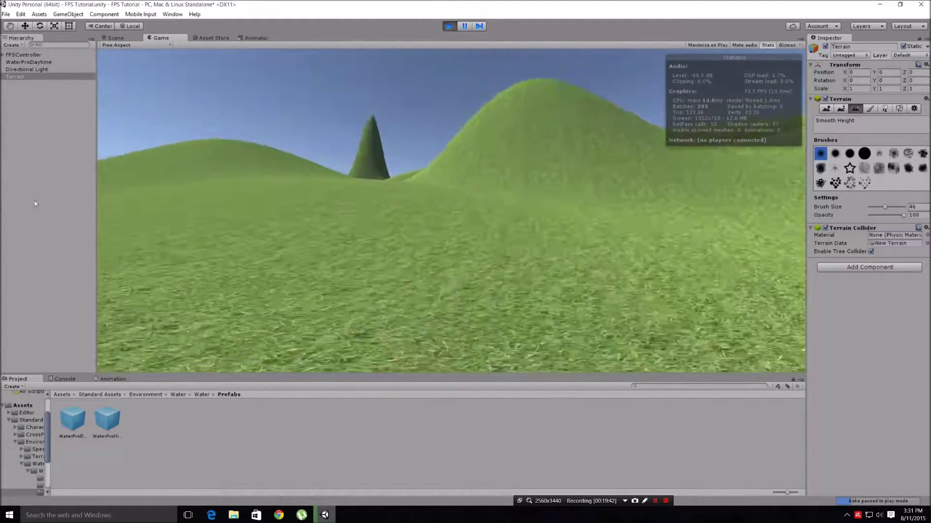
pyautogui.press('w')
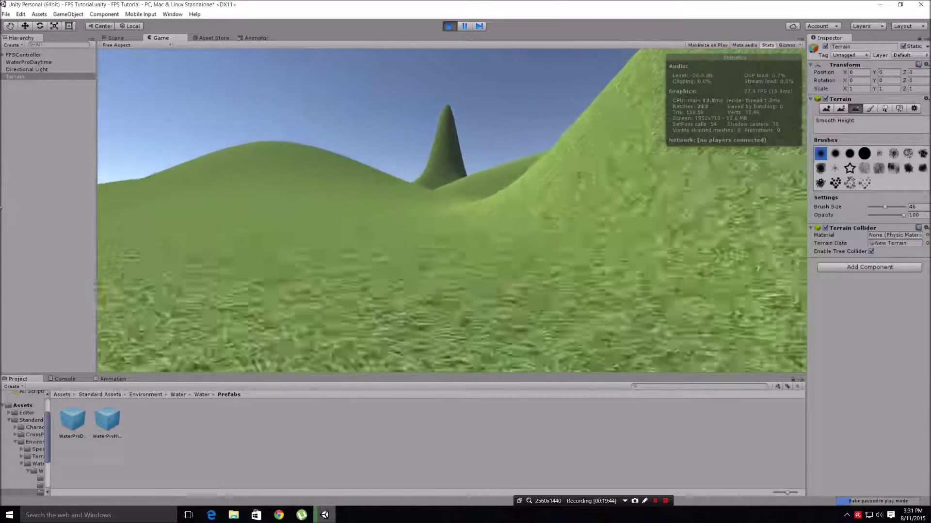
pyautogui.press('w')
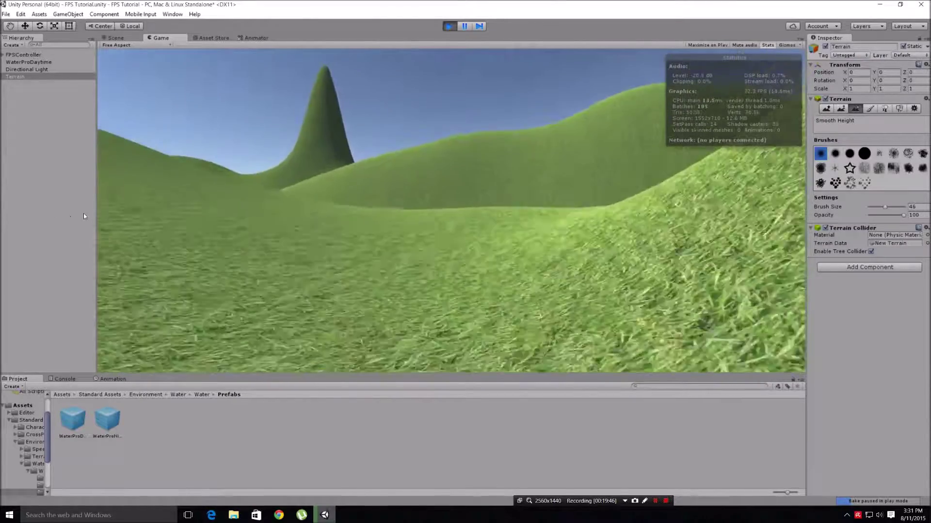
pyautogui.press('w')
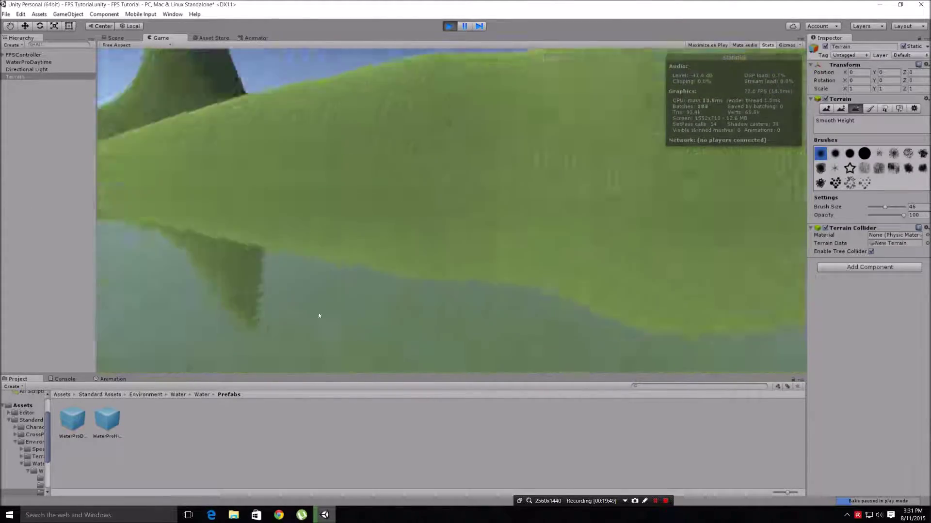
pyautogui.press('w')
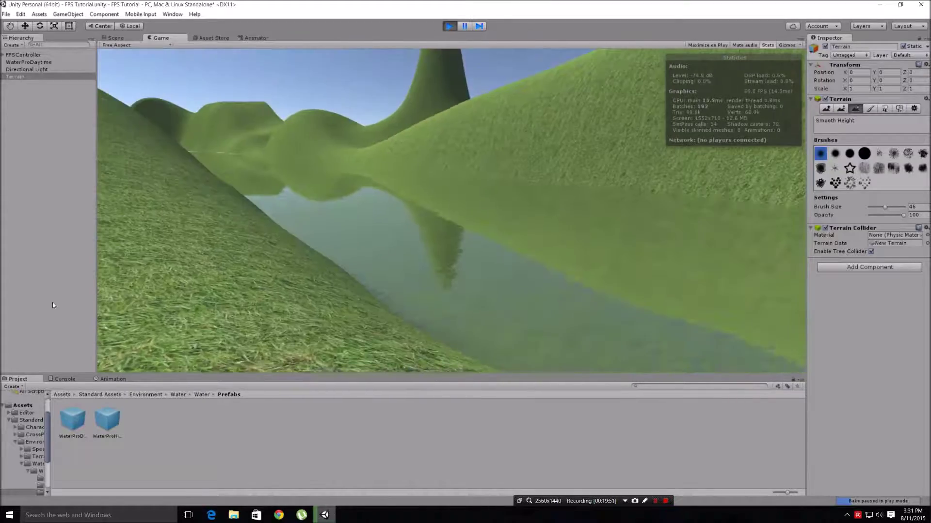
pyautogui.press('w')
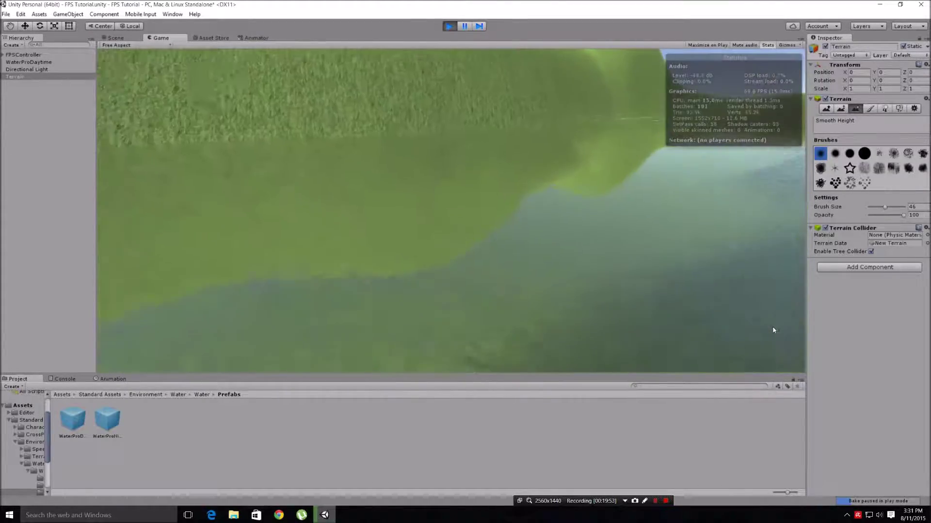
pyautogui.press('w')
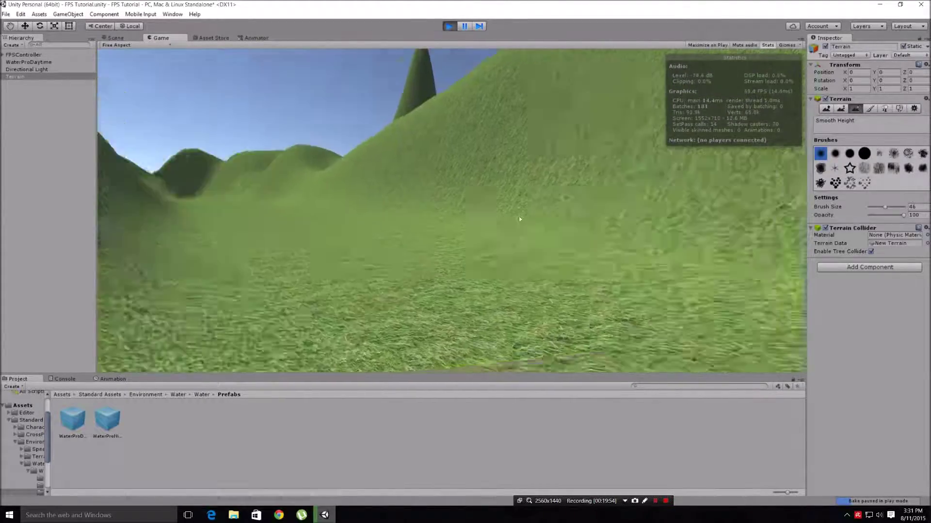
pyautogui.press('w')
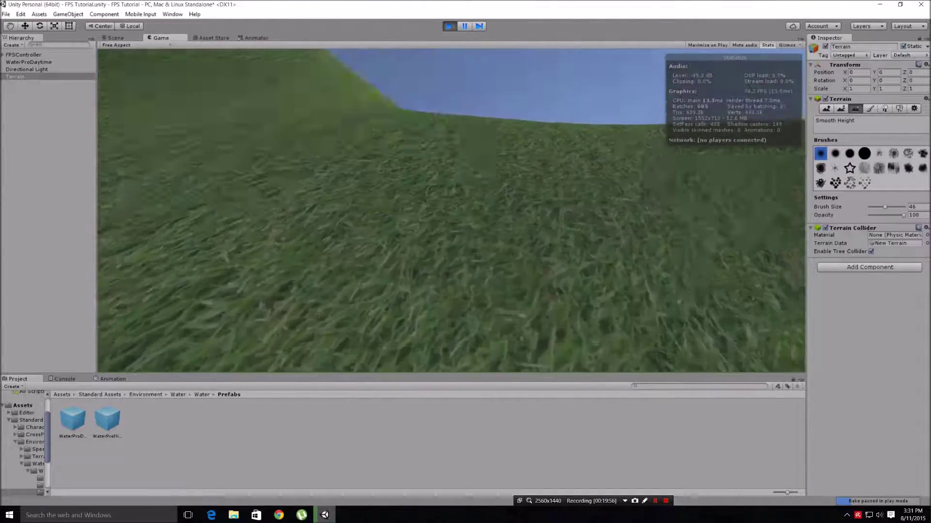
pyautogui.press('w')
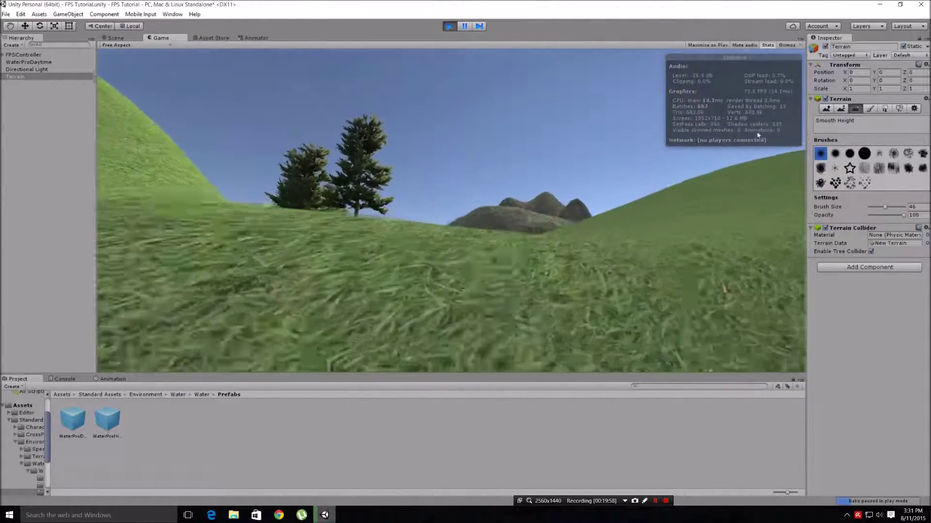
pyautogui.press('w')
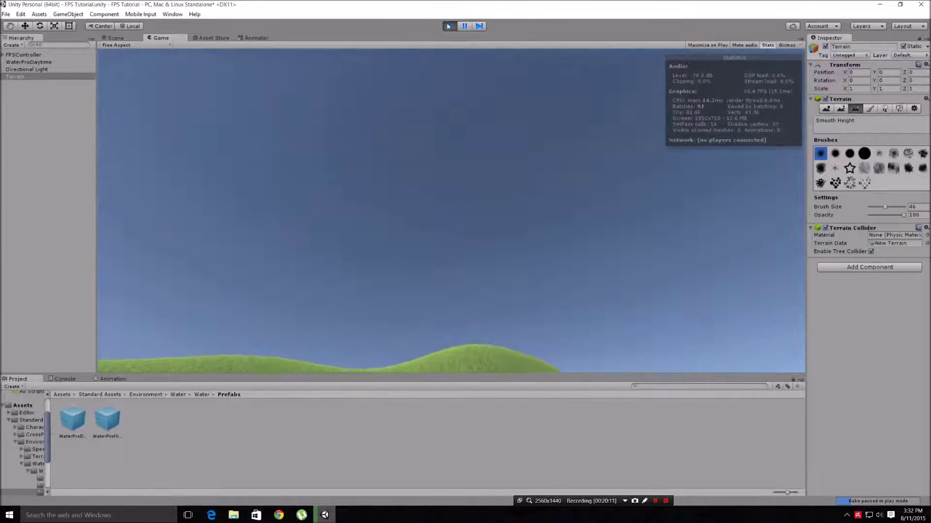
pyautogui.hotkey('ctrl', 'p')
pyautogui.scroll(6, 433, 167)
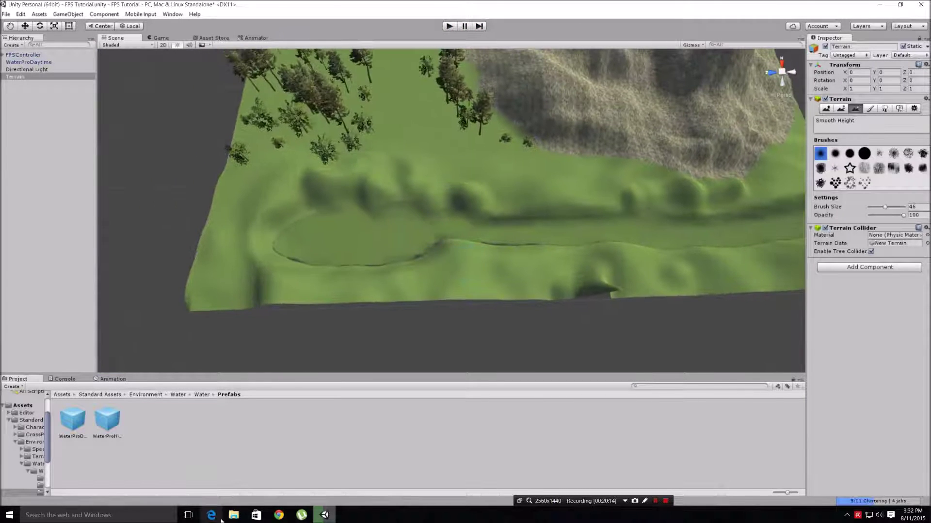
pyautogui.click(280, 516)
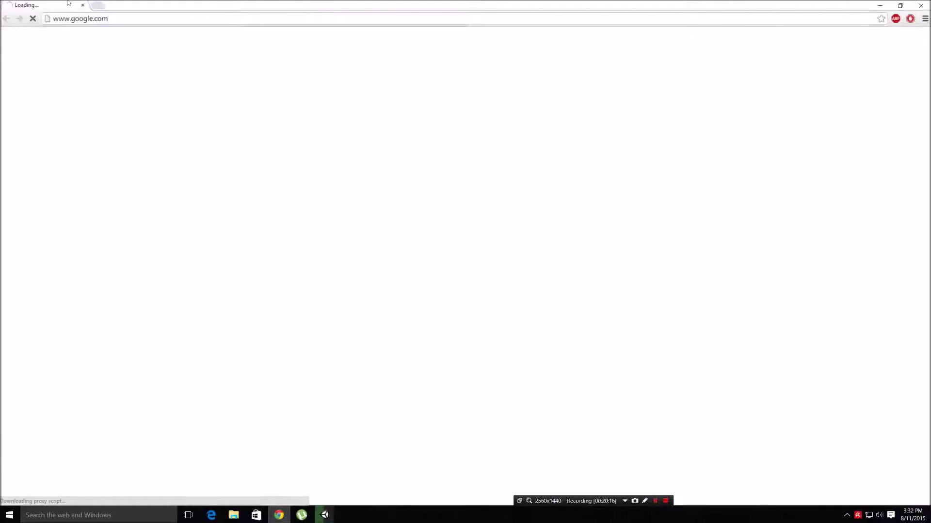
pyautogui.click(81, 18)
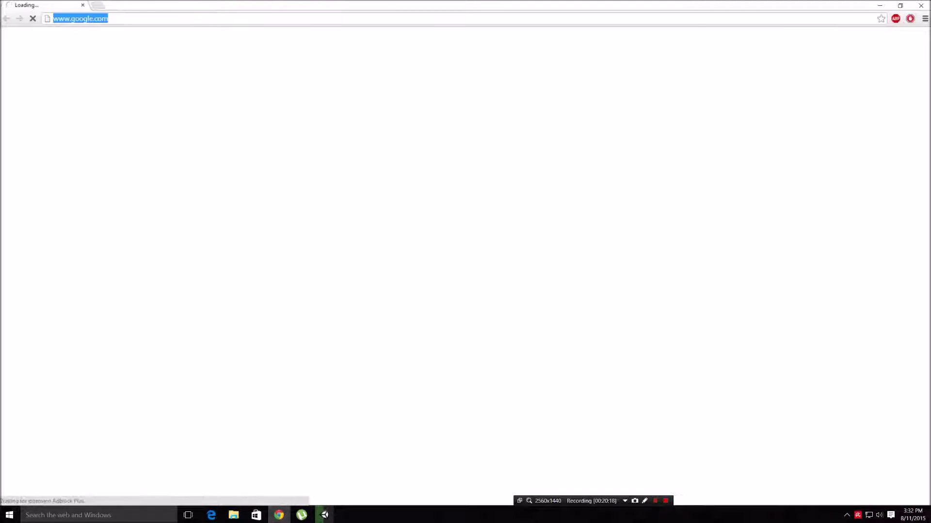
pyautogui.write('textures')
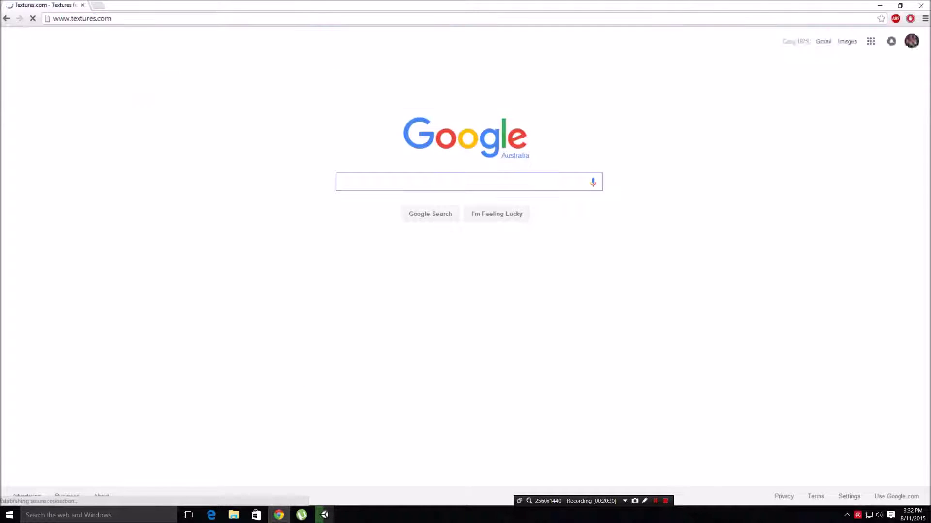
pyautogui.press('Return')
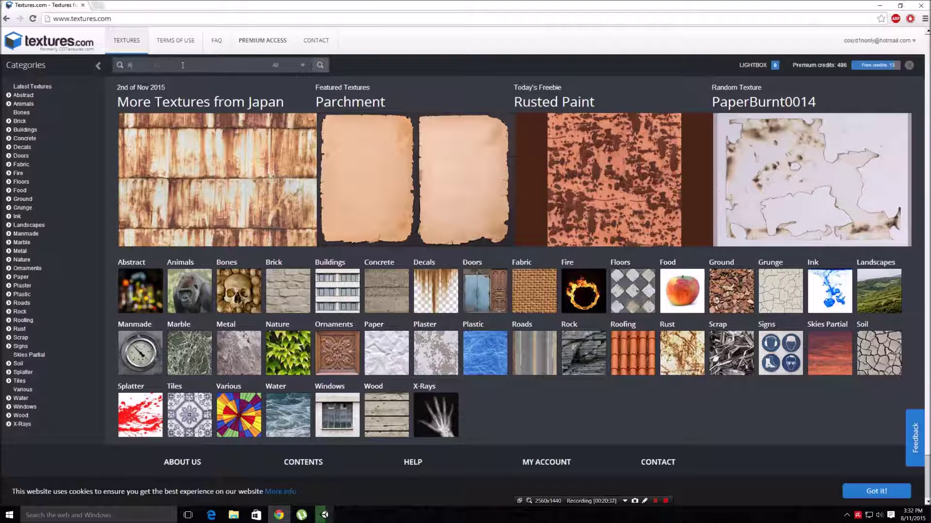
# Search the textures for "river bed" and download the small 1024x1024 seamless Image 1 of SandPebbles0030.
pyautogui.write('ed')
pyautogui.press('Return')
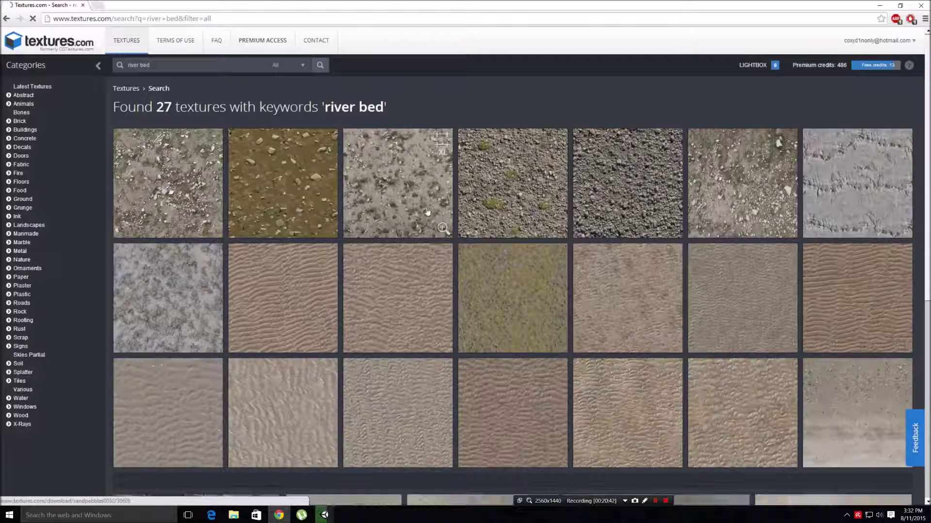
pyautogui.middleClick(396, 204)
pyautogui.scroll(-6, 397, 204)
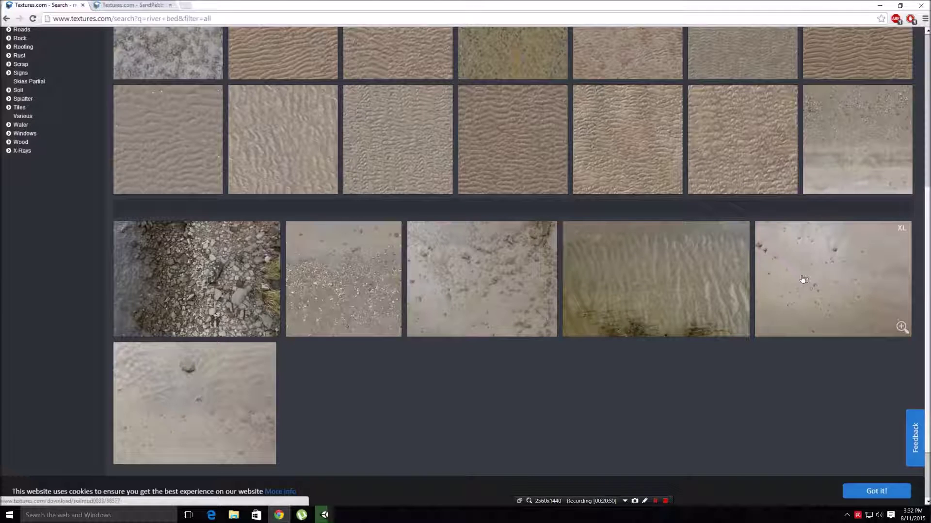
pyautogui.scroll(6, 803, 280)
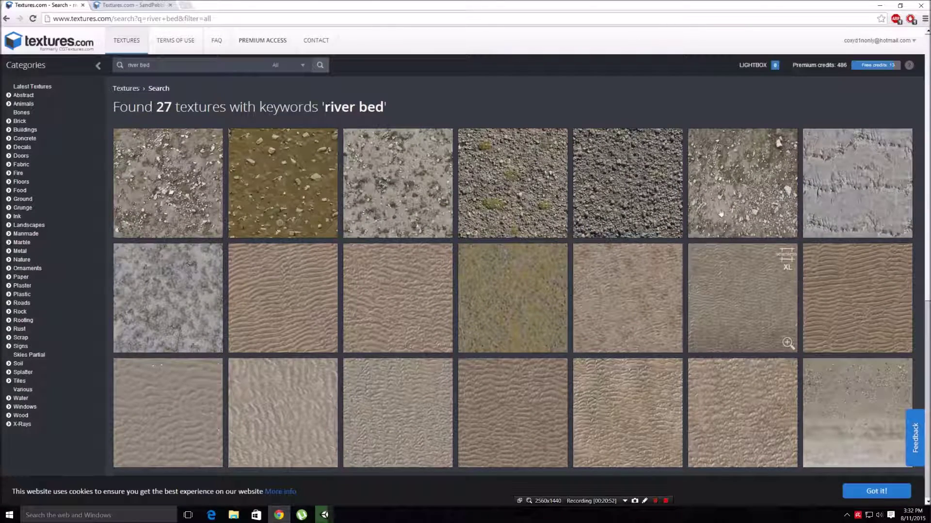
pyautogui.click(414, 190)
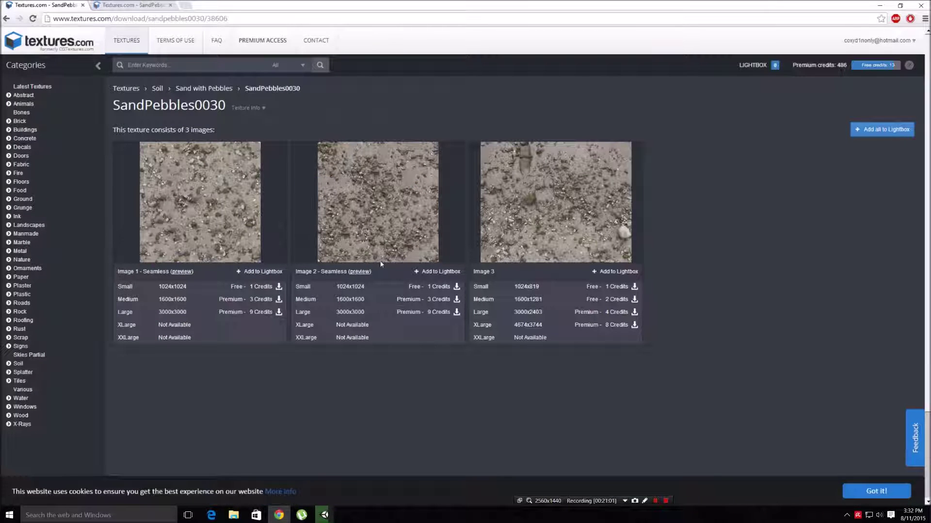
pyautogui.click(278, 286)
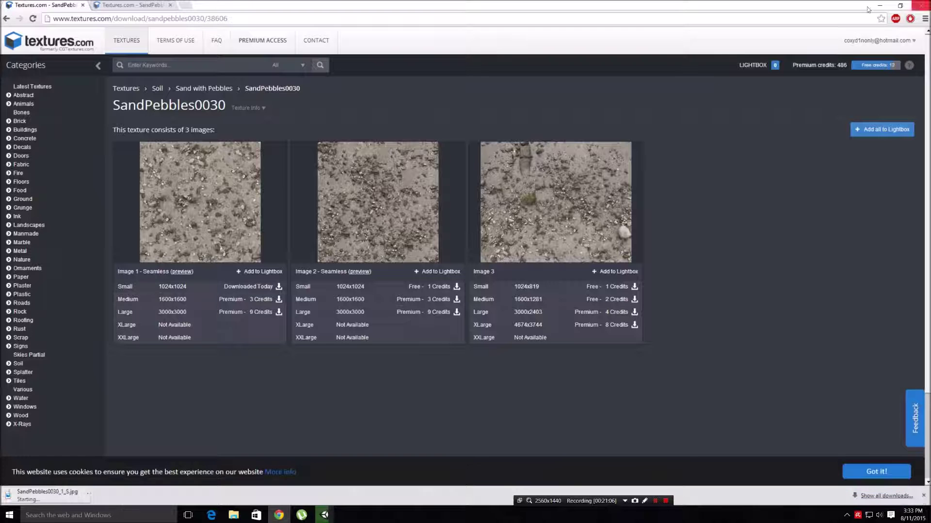
# Import SandPebbles0030_1_S.jpg from the Downloads folder into the Unity project and show the main Assets folder.
pyautogui.click(877, 7)
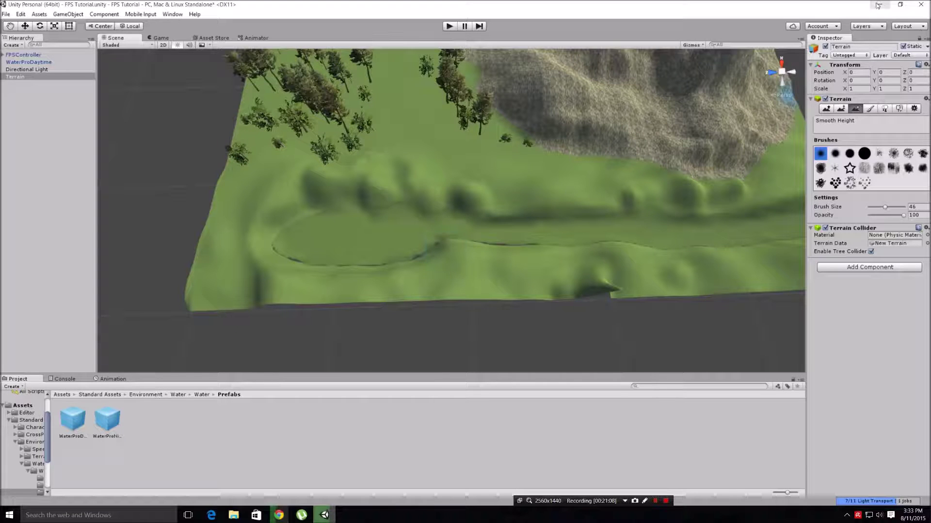
pyautogui.click(870, 7)
pyautogui.click(234, 515)
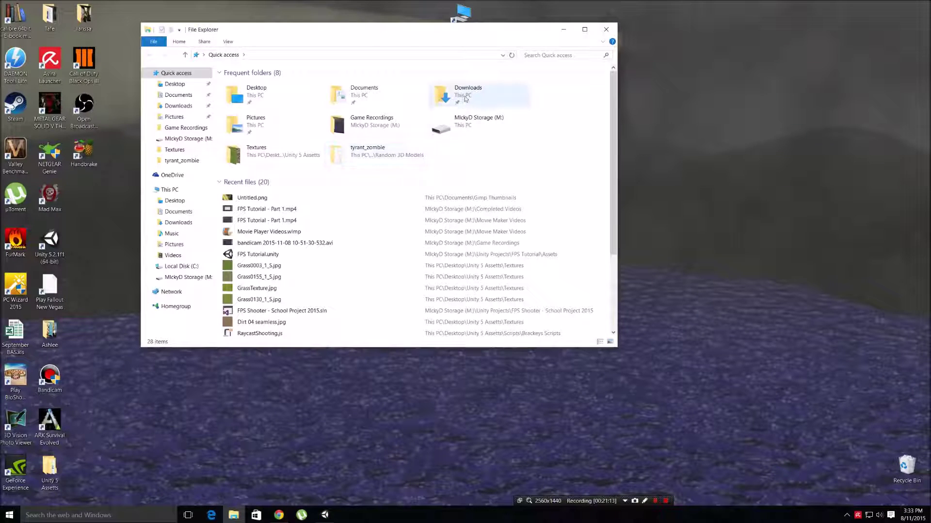
pyautogui.doubleClick(464, 99)
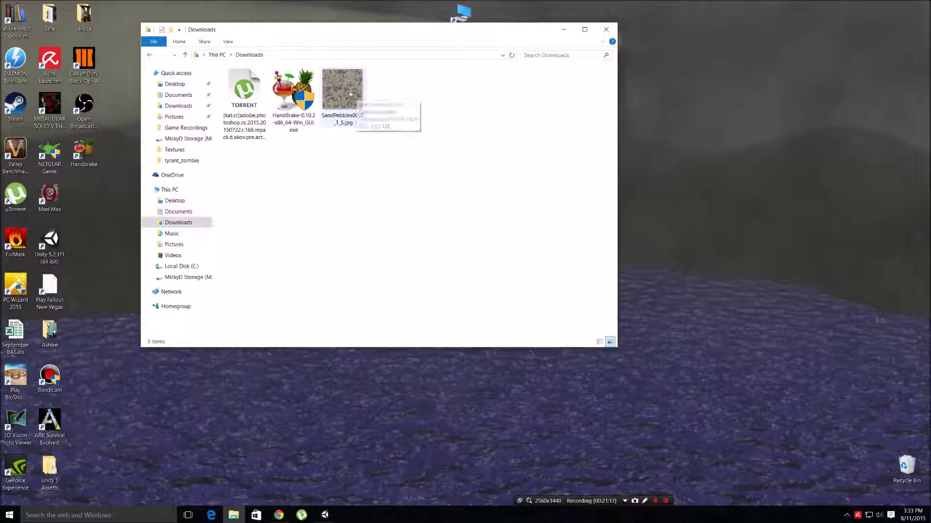
pyautogui.moveTo(361, 99); pyautogui.dragTo(141, 430)
pyautogui.moveTo(51, 409); pyautogui.dragTo(30, 405)
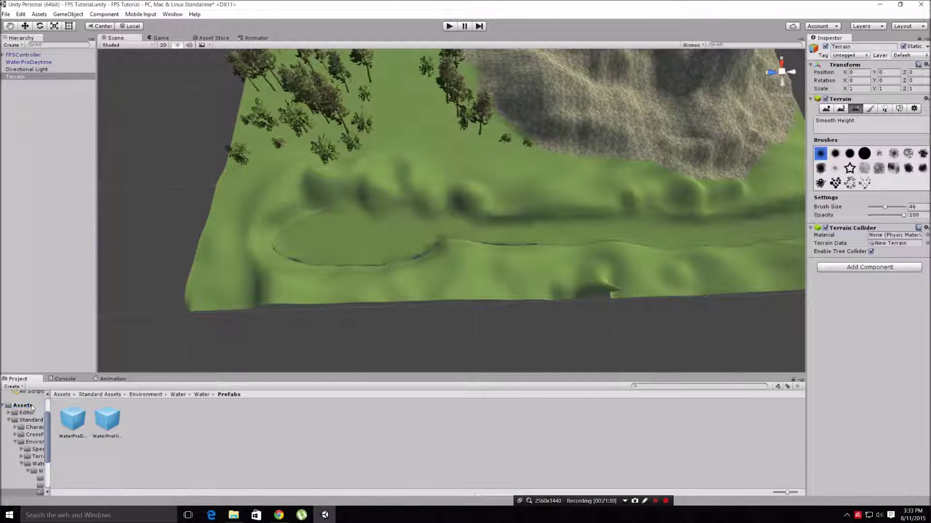
pyautogui.click(30, 406)
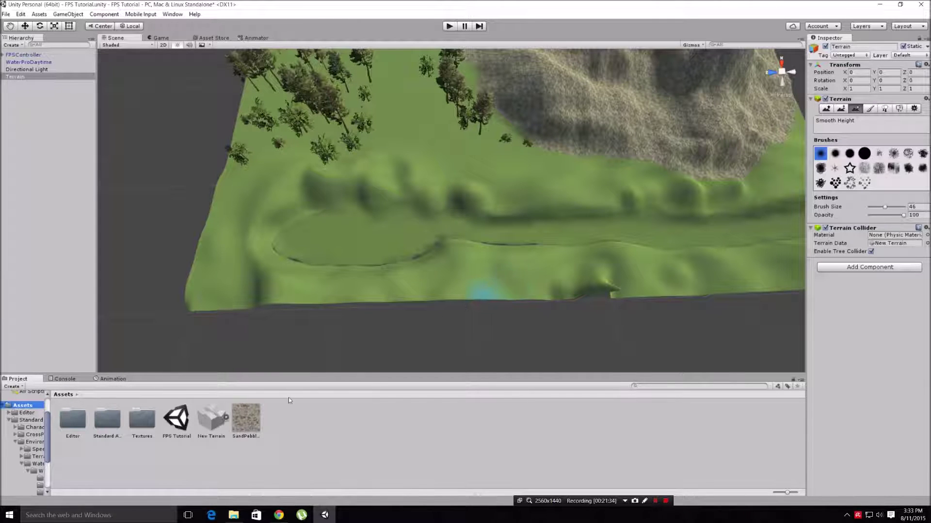
# Add the SandPebbles image as a new terrain texture with X size 5 and select it for painting.
pyautogui.click(870, 109)
pyautogui.click(894, 242)
pyautogui.click(875, 242)
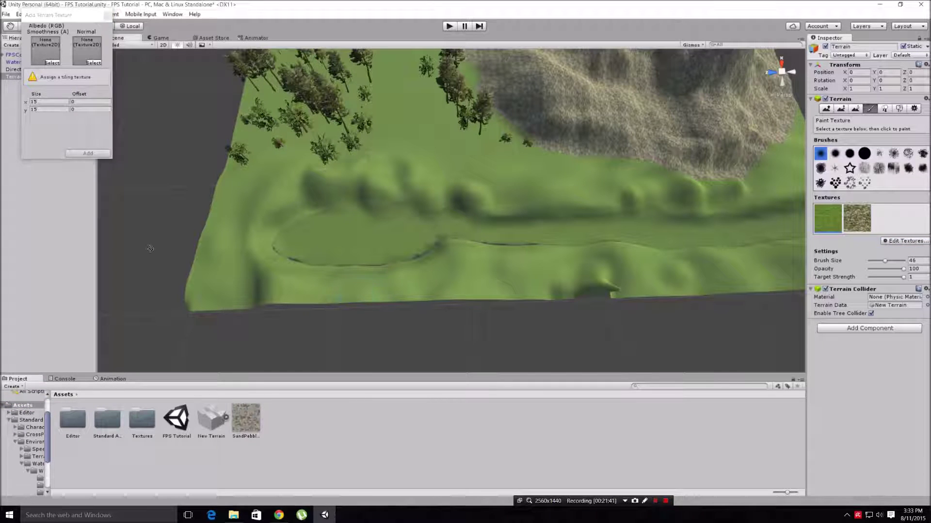
pyautogui.moveTo(45, 50); pyautogui.dragTo(45, 49)
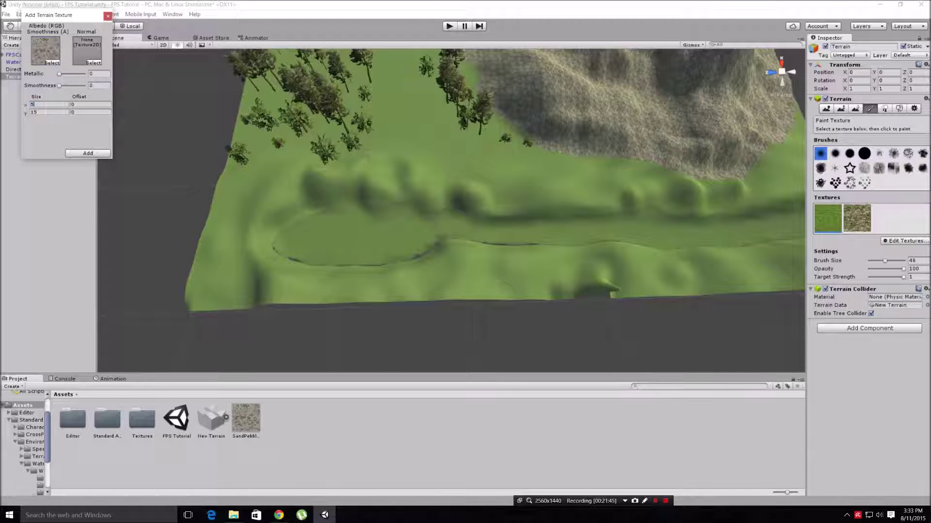
pyautogui.click(81, 152)
pyautogui.click(887, 217)
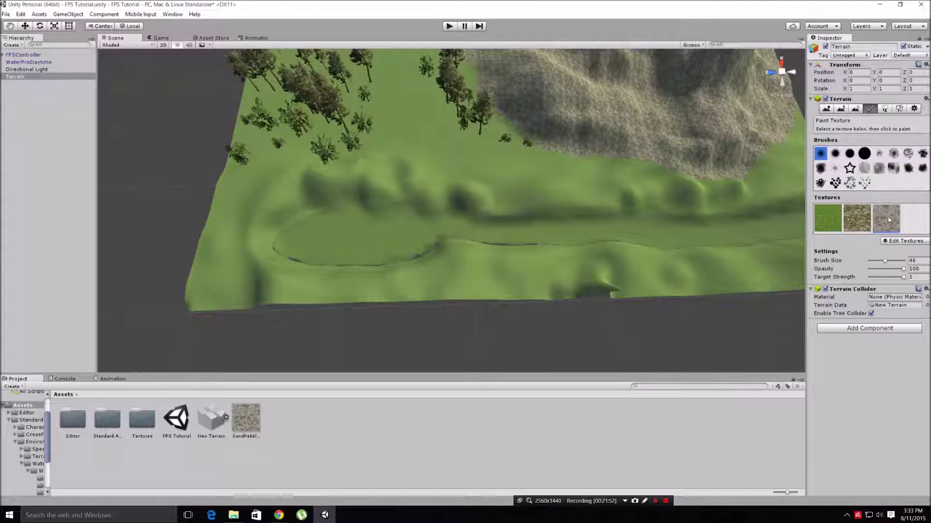
# Paint the lake bed and its edges with the sand pebbles texture.
pyautogui.scroll(2, 630, 208)
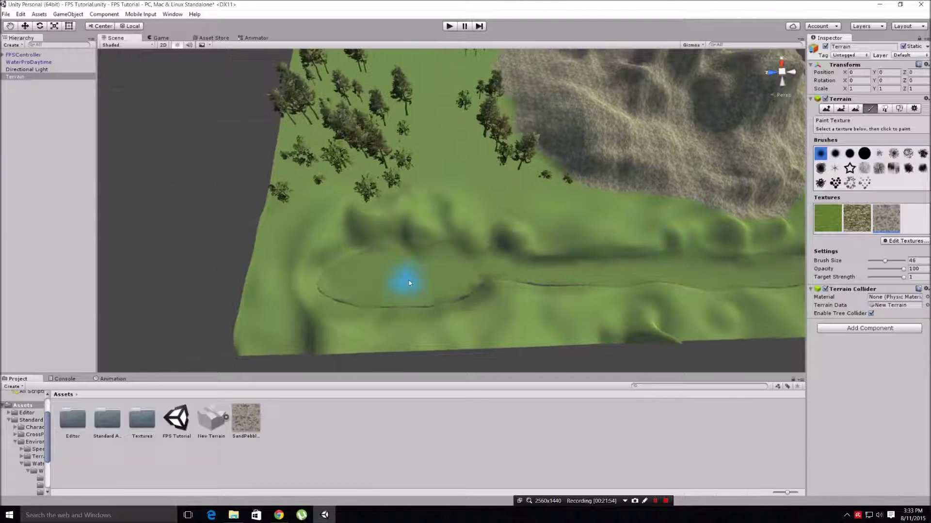
pyautogui.click(414, 279)
pyautogui.moveTo(434, 277)
pyautogui.mouseDown()
pyautogui.moveTo(435, 267)
pyautogui.moveTo(385, 267)
pyautogui.moveTo(324, 282)
pyautogui.moveTo(395, 294)
pyautogui.mouseUp()
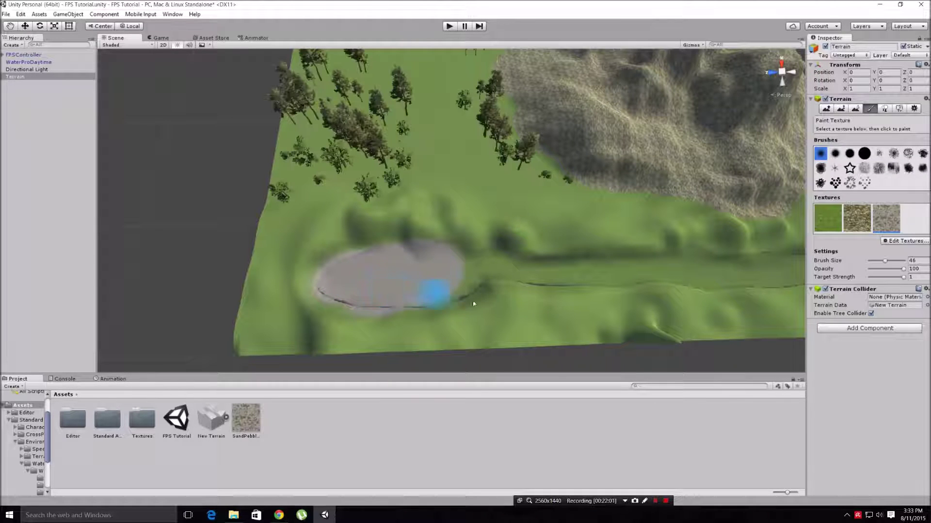
pyautogui.moveTo(462, 275)
pyautogui.mouseDown()
pyautogui.moveTo(449, 264)
pyautogui.moveTo(493, 272)
pyautogui.moveTo(443, 286)
pyautogui.mouseUp()
# Paint the sand pebbles texture along the river bed from the lake past the mountain to the river's far end.
pyautogui.moveTo(504, 266); pyautogui.dragTo(459, 270, button='middle')
pyautogui.moveTo(459, 271)
pyautogui.mouseDown()
pyautogui.moveTo(503, 283)
pyautogui.moveTo(657, 277)
pyautogui.mouseUp()
pyautogui.moveTo(658, 277); pyautogui.dragTo(479, 284, button='middle')
pyautogui.moveTo(526, 285); pyautogui.dragTo(623, 290, button='right')
pyautogui.moveTo(566, 276); pyautogui.dragTo(580, 289, button='middle')
pyautogui.scroll(3, 569, 280)
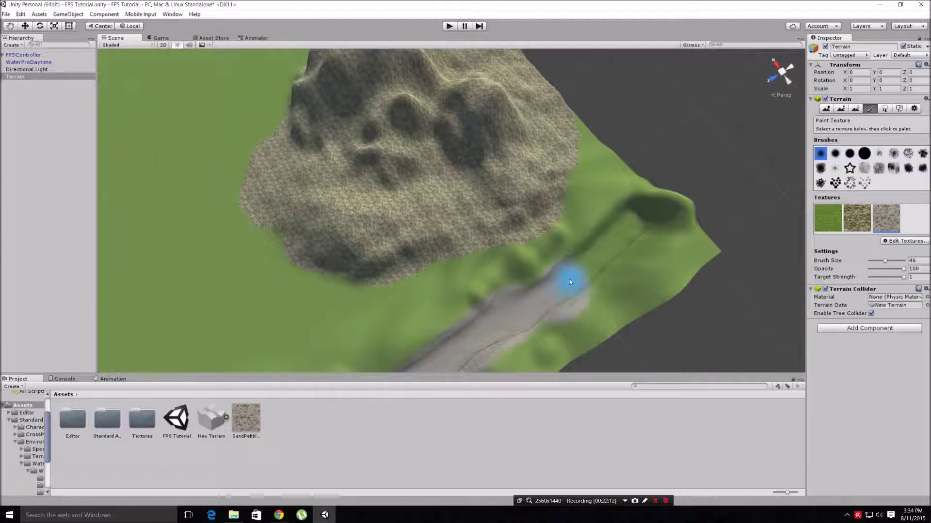
pyautogui.moveTo(582, 274); pyautogui.dragTo(623, 225)
pyautogui.moveTo(585, 247); pyautogui.dragTo(561, 212, button='middle')
pyautogui.moveTo(561, 212); pyautogui.dragTo(397, 239, button='right')
pyautogui.moveTo(439, 276); pyautogui.dragTo(558, 311, button='middle')
pyautogui.moveTo(600, 251); pyautogui.dragTo(573, 233, button='middle')
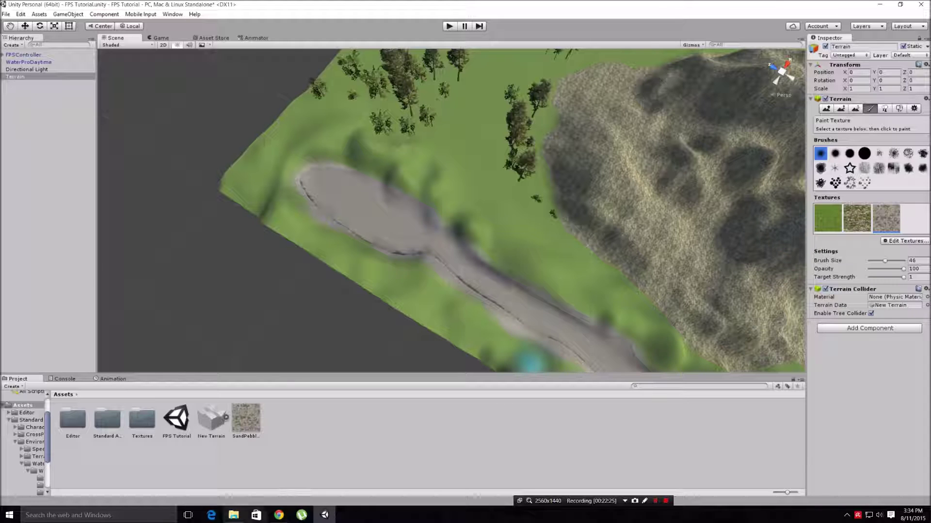
# Switch back to Chrome, search the textures for "mud" and browse the results for a suitable ground texture.
pyautogui.click(280, 516)
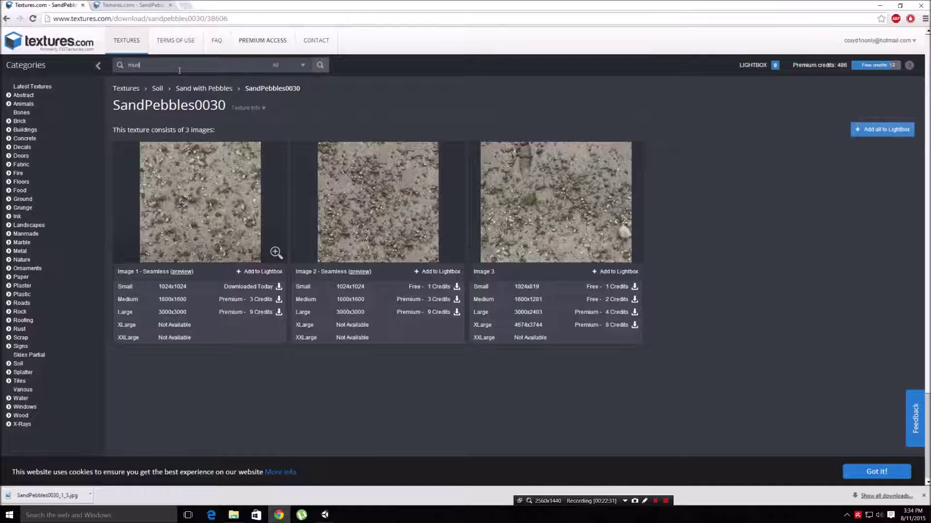
pyautogui.press('Return')
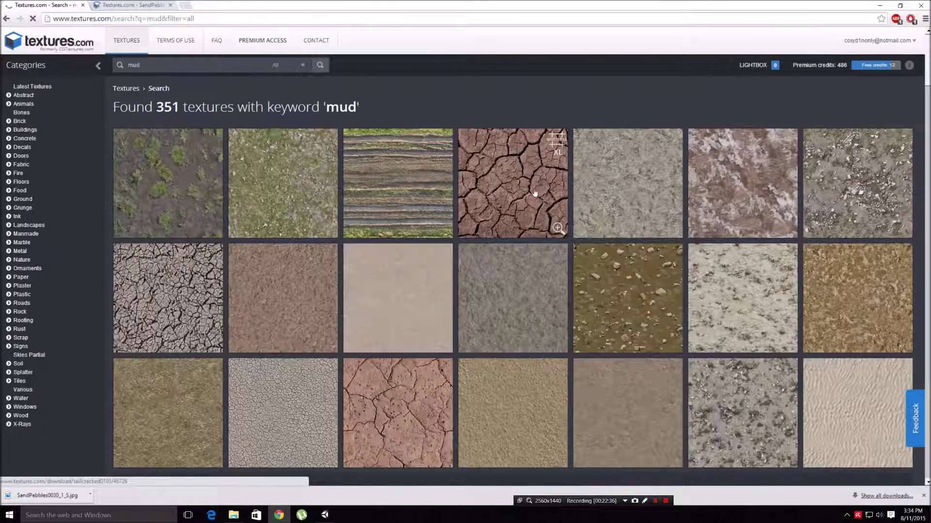
pyautogui.scroll(-2, 534, 193)
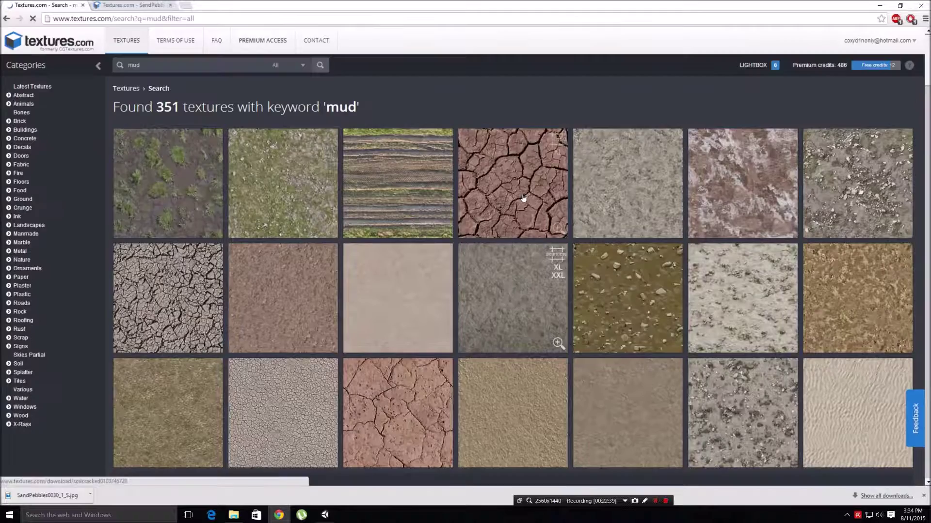
pyautogui.scroll(-1, 523, 198)
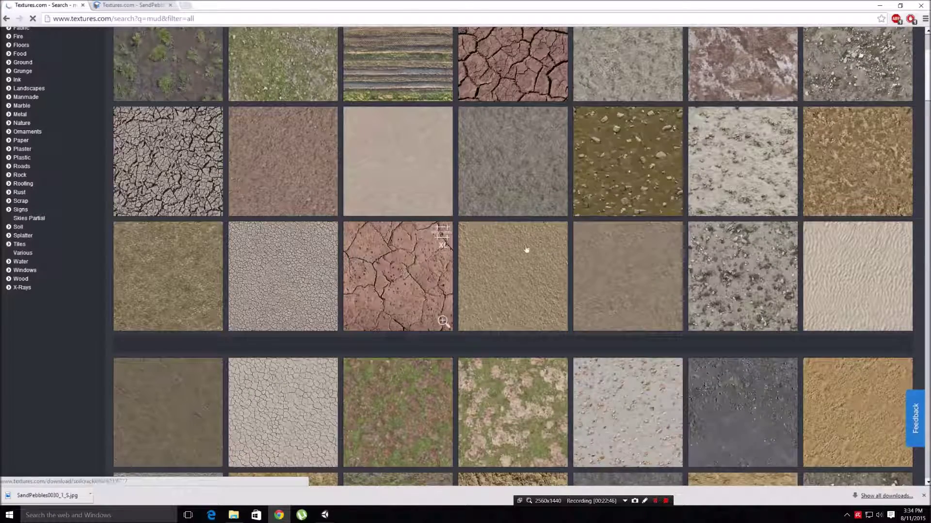
pyautogui.scroll(-3, 591, 214)
pyautogui.scroll(2, 593, 216)
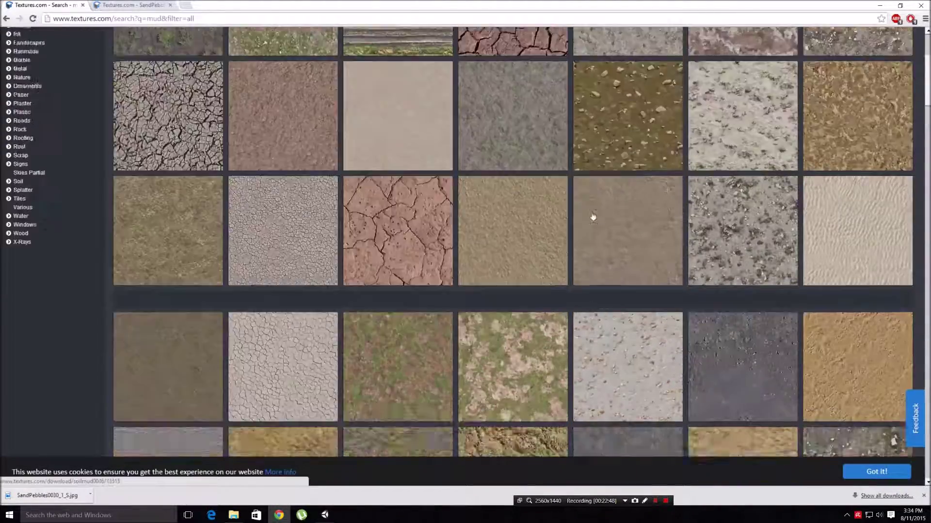
pyautogui.scroll(4, 589, 214)
pyautogui.scroll(-3, 584, 213)
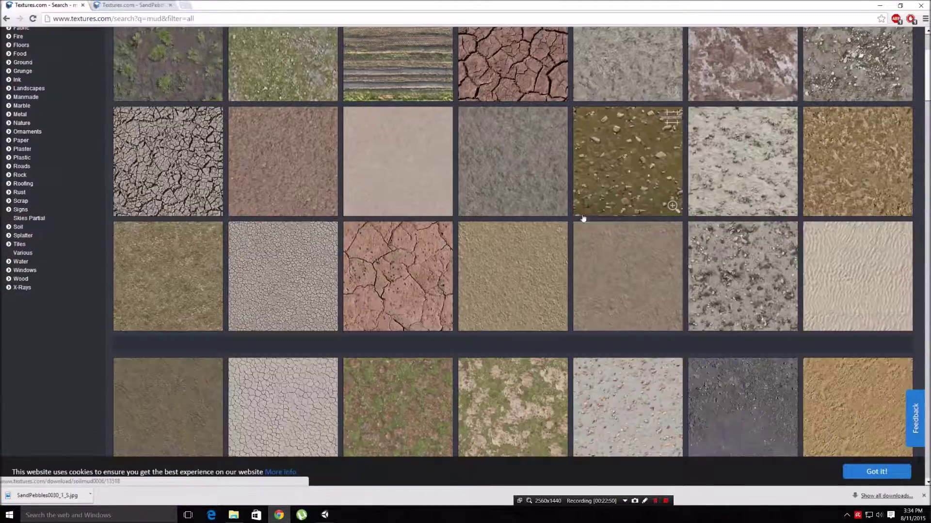
# Open the reddish cracked soil texture SoilCracked0102 and download its small 1024x1024 seamless Image 1.
pyautogui.click(419, 271)
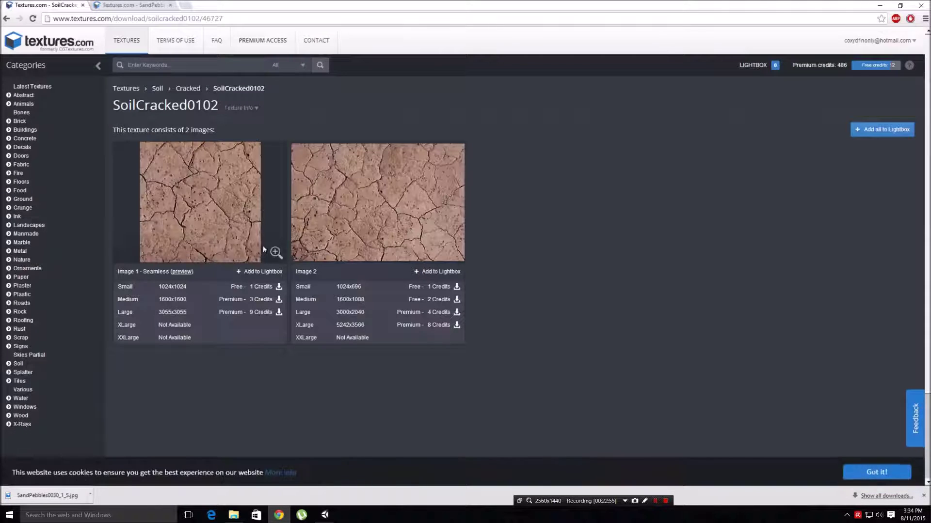
pyautogui.click(279, 286)
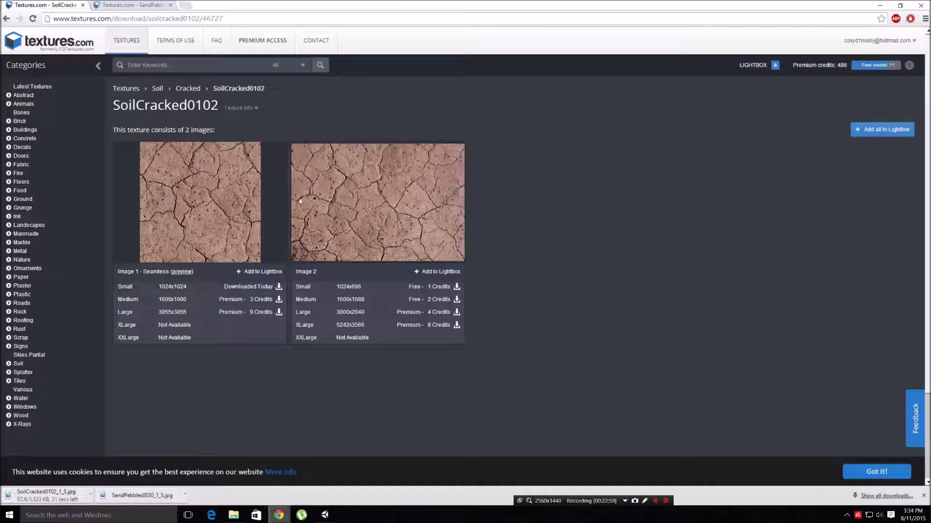
pyautogui.click(279, 286)
# Import the downloaded SoilCracked0102 image from the Downloads folder into the Unity project's Assets folder.
pyautogui.click(877, 7)
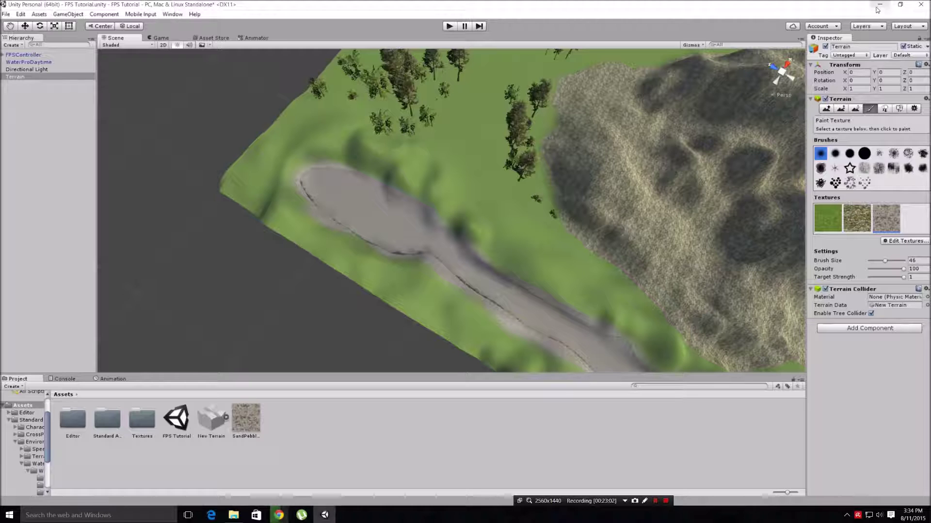
pyautogui.click(880, 5)
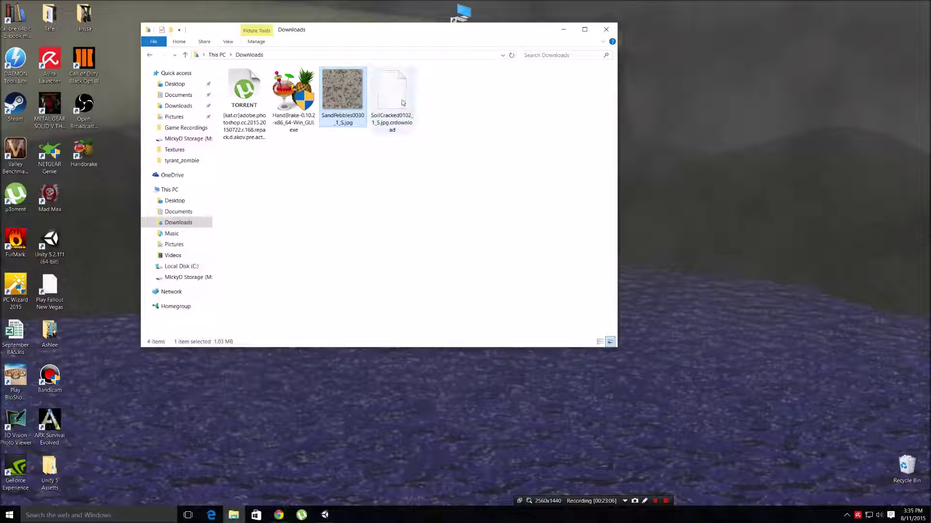
pyautogui.moveTo(401, 102); pyautogui.dragTo(300, 432)
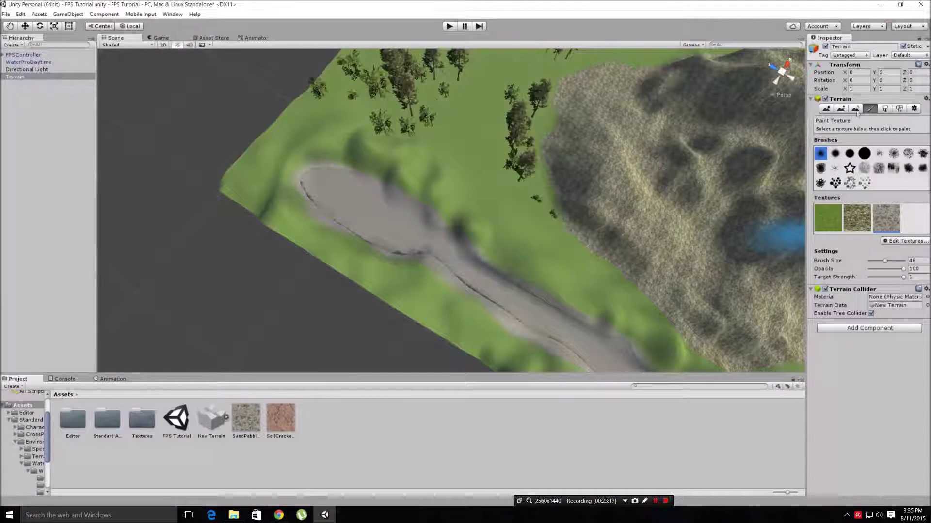
# Add the SoilCracked image to the terrain's paint textures with a tiling size of 3 by 3.
pyautogui.click(899, 243)
pyautogui.click(873, 247)
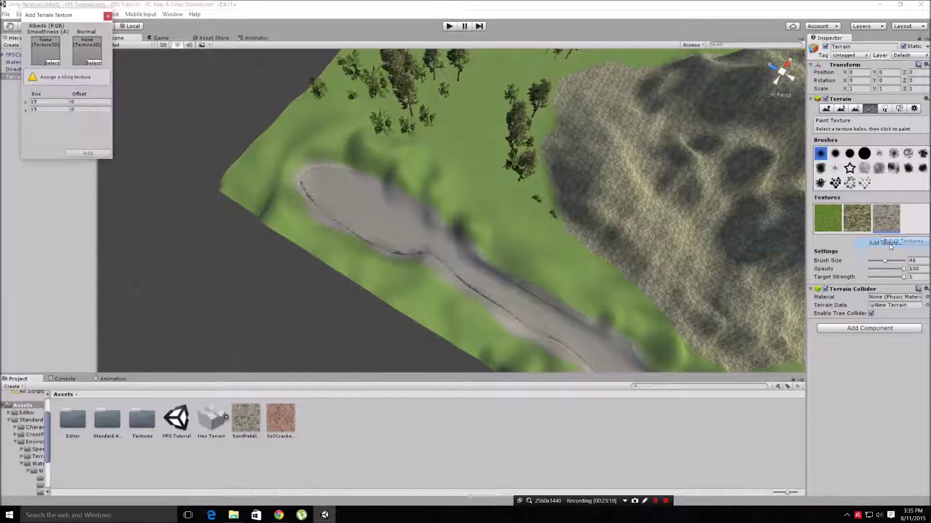
pyautogui.moveTo(280, 418); pyautogui.dragTo(45, 49)
pyautogui.write('3')
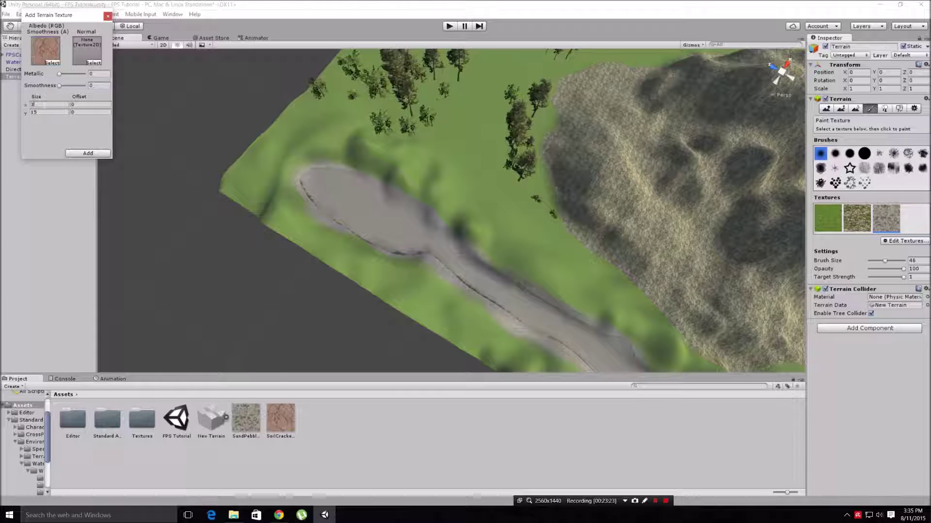
pyautogui.write('3')
pyautogui.click(77, 153)
# Set the brush size to 15 and opacity to 37, and extend the sand pebbles texture around the lake's shore.
pyautogui.keyDown('alt'); pyautogui.moveTo(249, 157); pyautogui.dragTo(312, 181); pyautogui.keyUp('alt')
pyautogui.scroll(12, 360, 181)
pyautogui.moveTo(315, 181); pyautogui.dragTo(636, 196, button='middle')
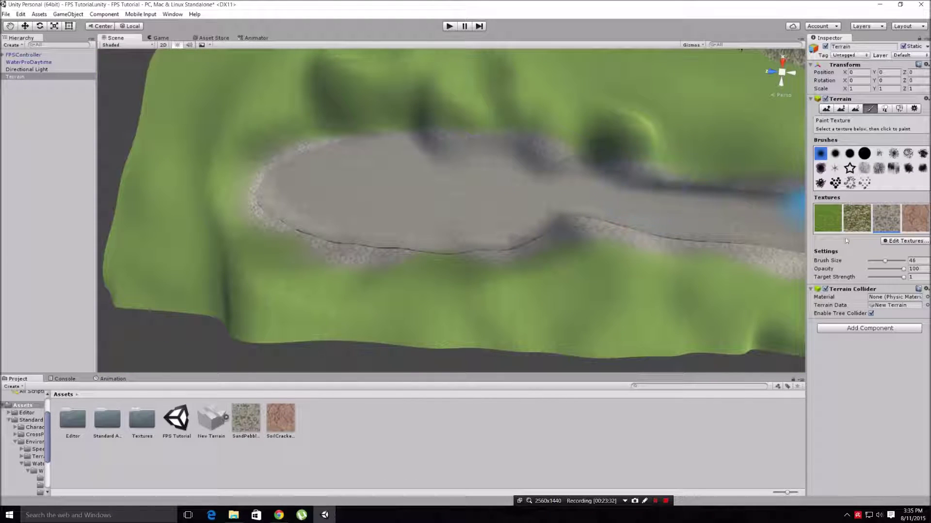
pyautogui.moveTo(882, 263); pyautogui.dragTo(875, 262)
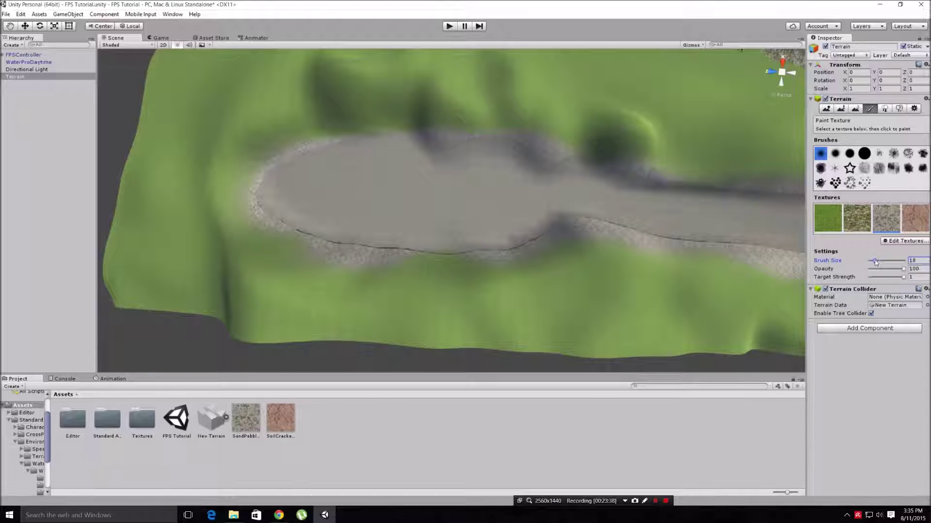
pyautogui.moveTo(875, 262); pyautogui.dragTo(864, 260)
pyautogui.moveTo(904, 273); pyautogui.dragTo(900, 272)
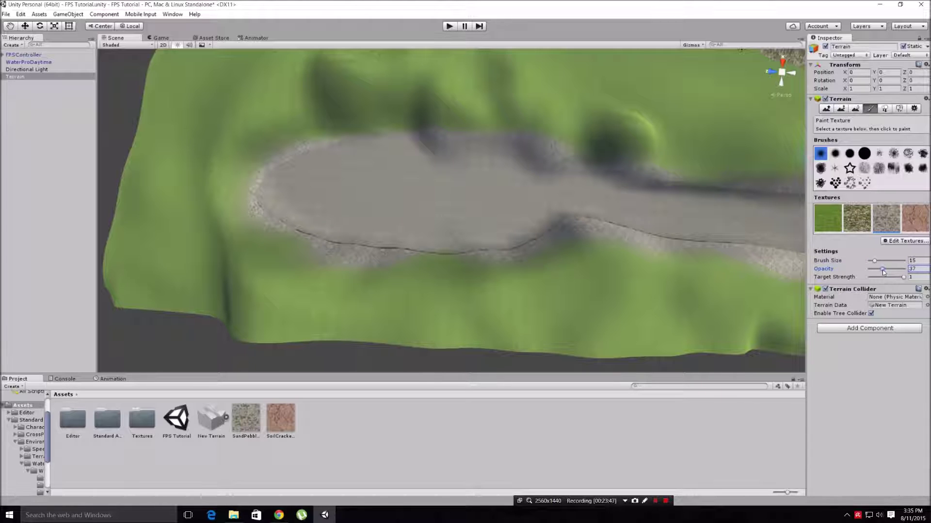
pyautogui.moveTo(472, 134); pyautogui.dragTo(442, 135)
pyautogui.moveTo(330, 149); pyautogui.dragTo(298, 158)
pyautogui.moveTo(262, 201); pyautogui.dragTo(298, 231)
pyautogui.moveTo(376, 255)
pyautogui.mouseDown()
pyautogui.moveTo(419, 266)
pyautogui.moveTo(474, 257)
pyautogui.moveTo(369, 258)
pyautogui.mouseUp()
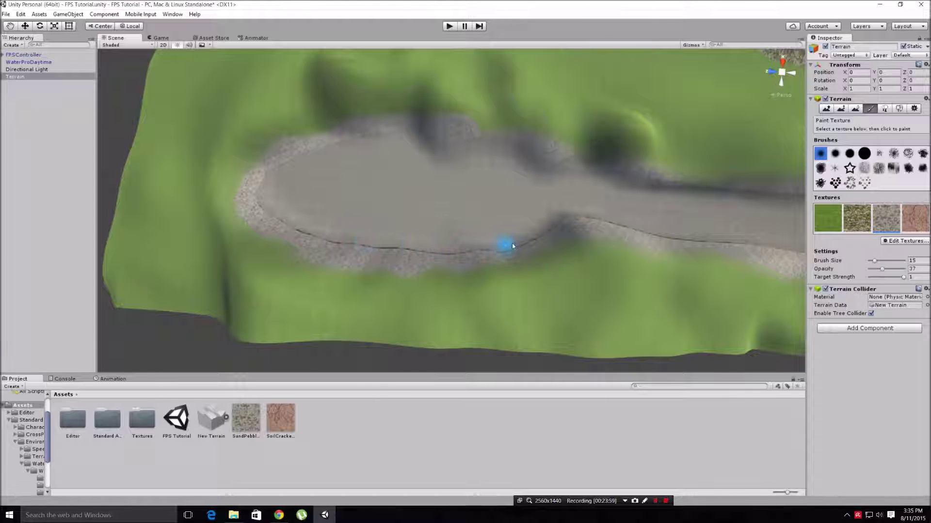
# Widen the sand pebbles texture along the river's outer bank, from the lake's outlet towards the spike-shaped hill.
pyautogui.moveTo(545, 231)
pyautogui.mouseDown(button='right')
pyautogui.moveTo(617, 226)
pyautogui.moveTo(613, 214)
pyautogui.mouseUp(button='right')
pyautogui.moveTo(613, 214); pyautogui.dragTo(719, 229, button='middle')
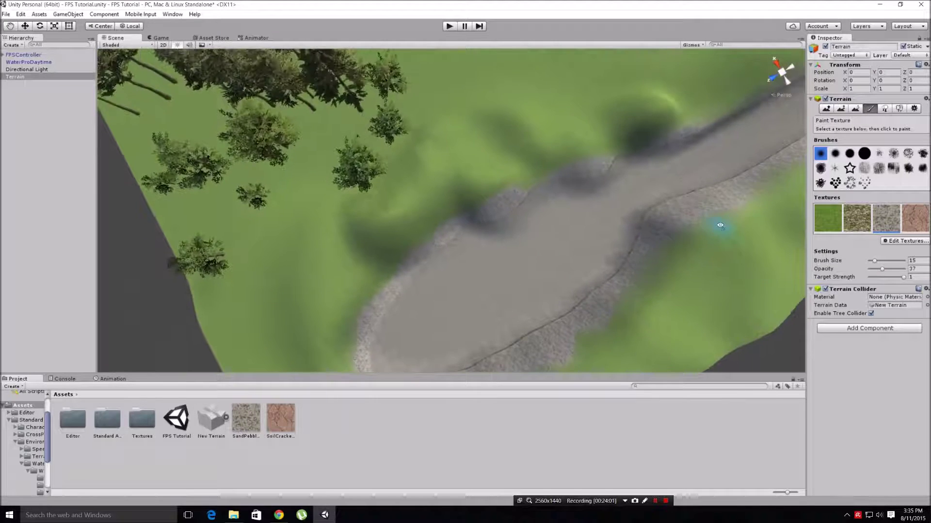
pyautogui.moveTo(719, 228); pyautogui.dragTo(759, 165, button='right')
pyautogui.moveTo(759, 167); pyautogui.dragTo(735, 228, button='middle')
pyautogui.moveTo(658, 154); pyautogui.dragTo(626, 178)
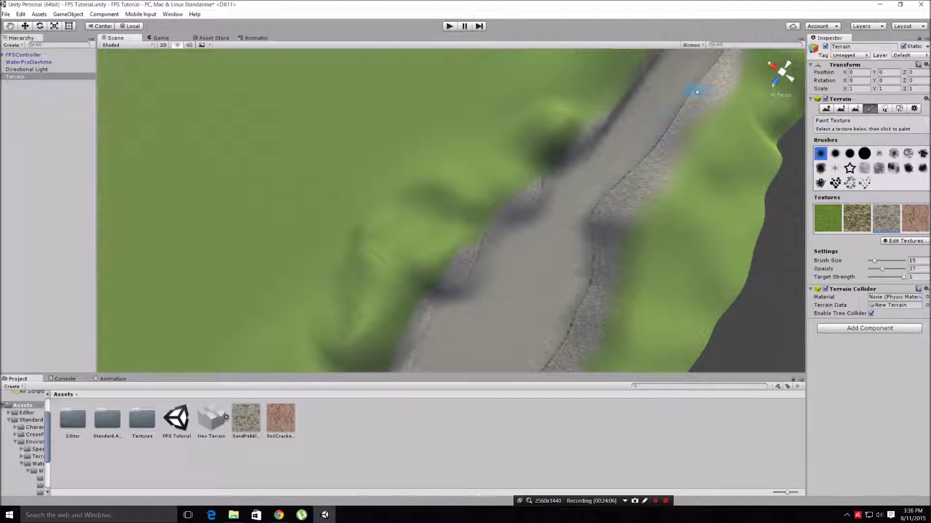
pyautogui.moveTo(650, 186)
pyautogui.mouseDown()
pyautogui.moveTo(618, 222)
pyautogui.moveTo(613, 256)
pyautogui.moveTo(629, 194)
pyautogui.moveTo(672, 135)
pyautogui.mouseUp()
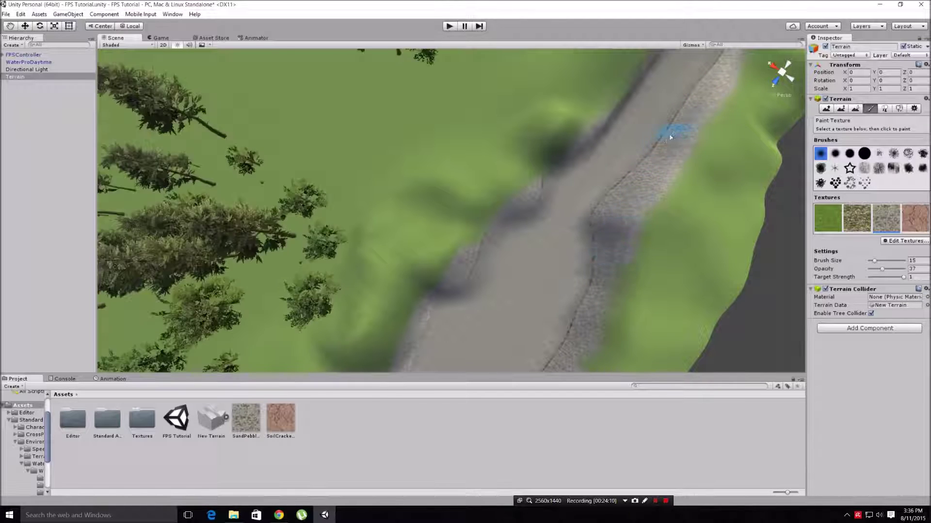
pyautogui.moveTo(672, 134); pyautogui.dragTo(623, 204, button='middle')
pyautogui.moveTo(695, 117); pyautogui.dragTo(681, 142)
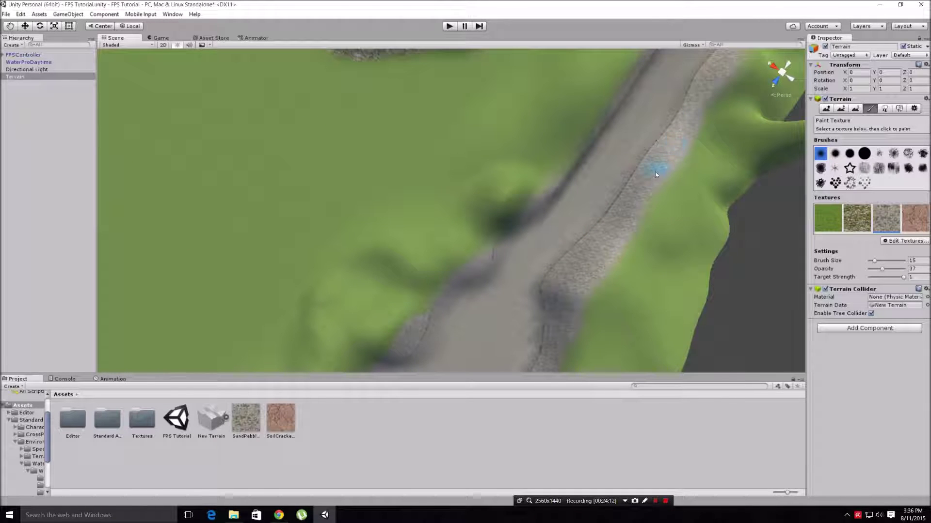
pyautogui.moveTo(693, 131)
pyautogui.mouseDown()
pyautogui.moveTo(656, 189)
pyautogui.moveTo(682, 130)
pyautogui.mouseUp()
pyautogui.moveTo(688, 120); pyautogui.dragTo(637, 208, button='middle')
pyautogui.moveTo(662, 168); pyautogui.dragTo(656, 177)
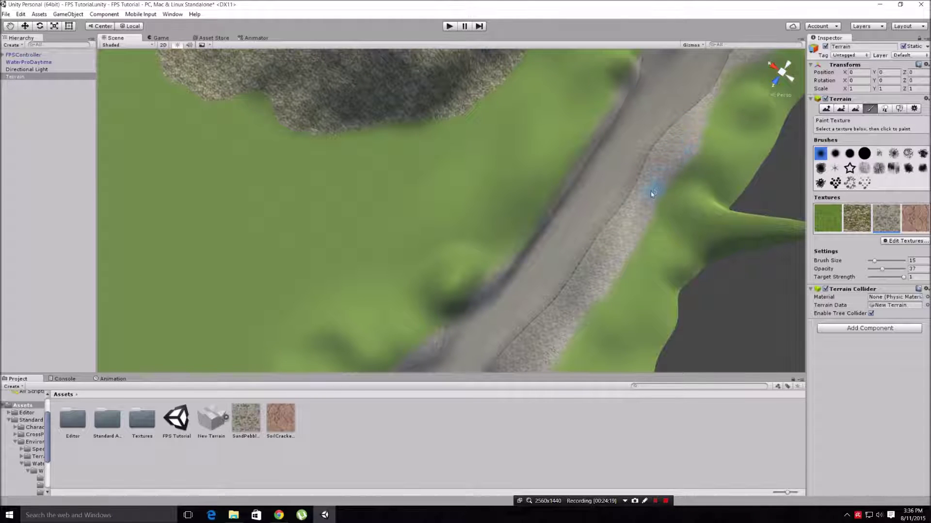
pyautogui.moveTo(684, 143); pyautogui.dragTo(665, 148)
pyautogui.moveTo(650, 179); pyautogui.dragTo(690, 118)
# Paint the cracked soil texture over the lake's outer shore and the first stretch of the river's outer bank.
pyautogui.moveTo(691, 117)
pyautogui.mouseDown(button='middle')
pyautogui.moveTo(653, 174)
pyautogui.moveTo(636, 137)
pyautogui.moveTo(656, 83)
pyautogui.mouseUp(button='middle')
pyautogui.moveTo(589, 206); pyautogui.dragTo(662, 46, button='middle')
pyautogui.moveTo(619, 204); pyautogui.dragTo(511, 237, button='right')
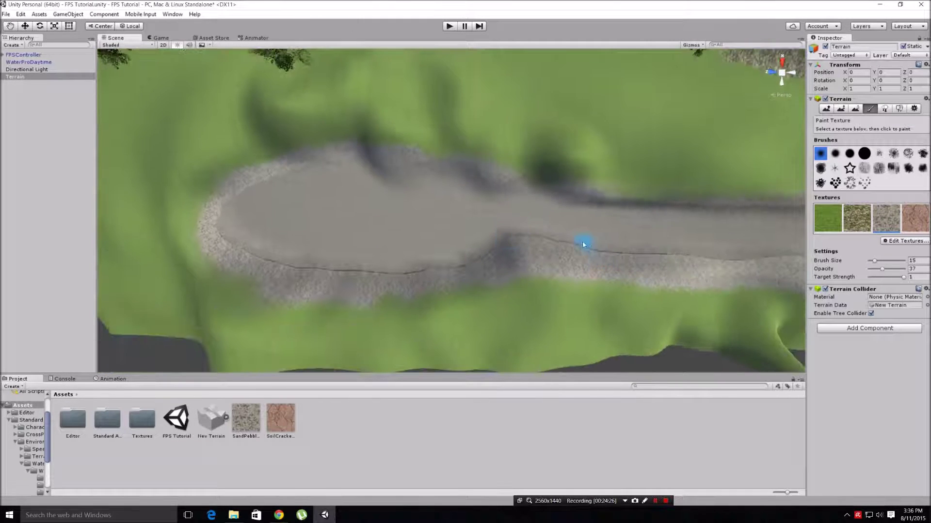
pyautogui.click(914, 223)
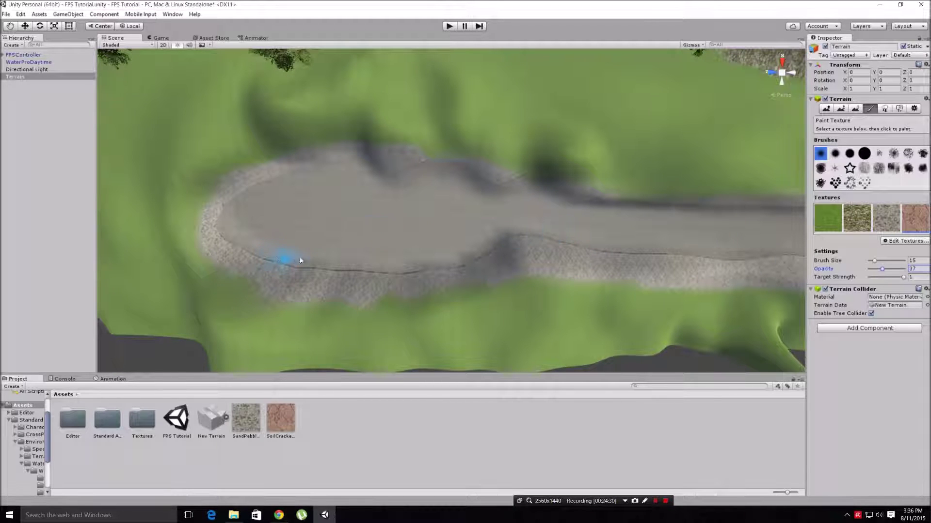
pyautogui.moveTo(206, 235); pyautogui.dragTo(209, 248)
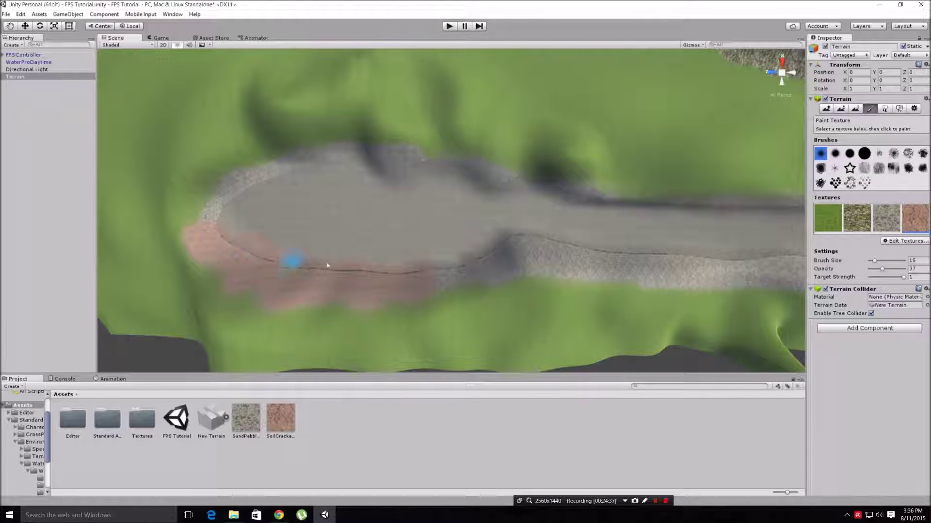
pyautogui.moveTo(490, 262); pyautogui.dragTo(465, 282)
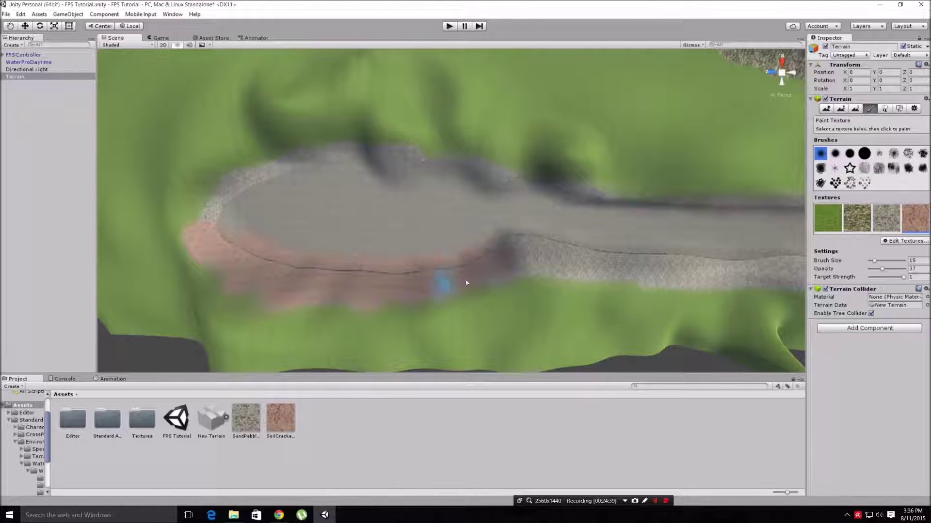
pyautogui.moveTo(601, 282)
pyautogui.mouseDown()
pyautogui.moveTo(673, 276)
pyautogui.moveTo(551, 268)
pyautogui.mouseUp()
# Continue painting the cracked soil texture along the river's outer bank, past the mountain towards the river's far end.
pyautogui.moveTo(552, 249); pyautogui.dragTo(732, 235, button='right')
pyautogui.moveTo(655, 171); pyautogui.dragTo(513, 432, button='middle')
pyautogui.moveTo(532, 119); pyautogui.dragTo(480, 367, button='middle')
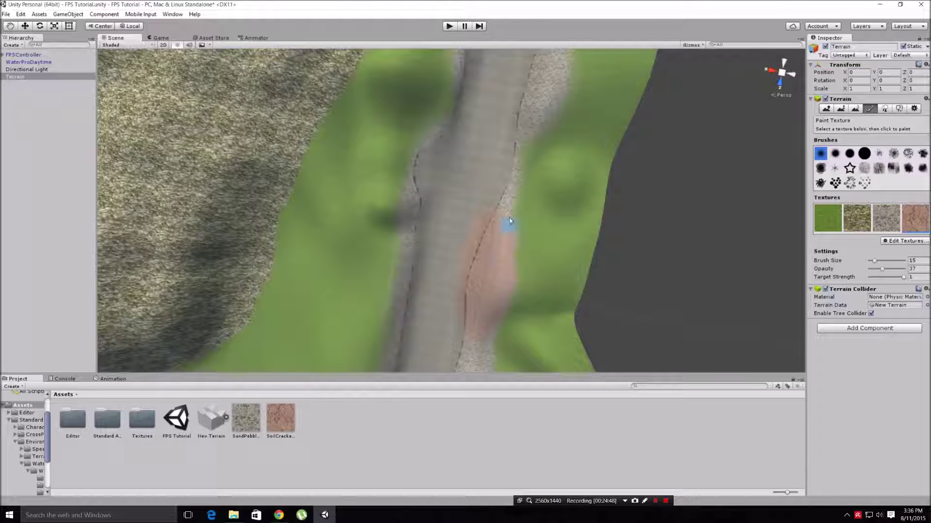
pyautogui.moveTo(483, 220); pyautogui.dragTo(504, 149, button='middle')
pyautogui.moveTo(486, 286); pyautogui.dragTo(473, 311)
pyautogui.moveTo(510, 262); pyautogui.dragTo(502, 306)
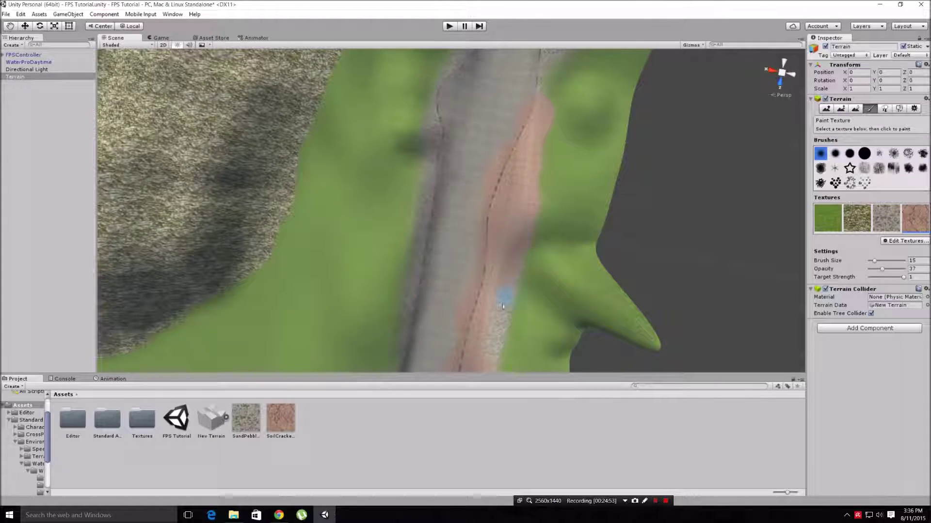
pyautogui.moveTo(515, 190); pyautogui.dragTo(460, 373, button='middle')
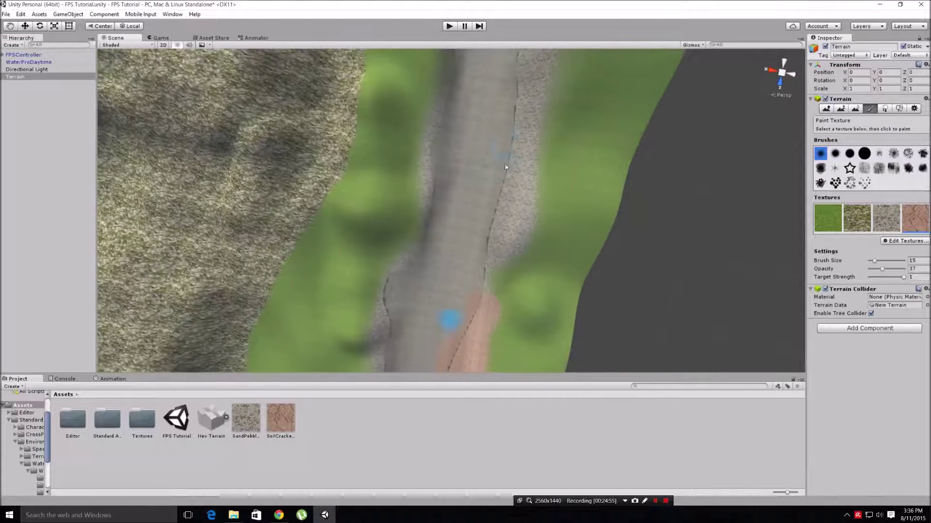
pyautogui.moveTo(507, 235); pyautogui.dragTo(502, 261)
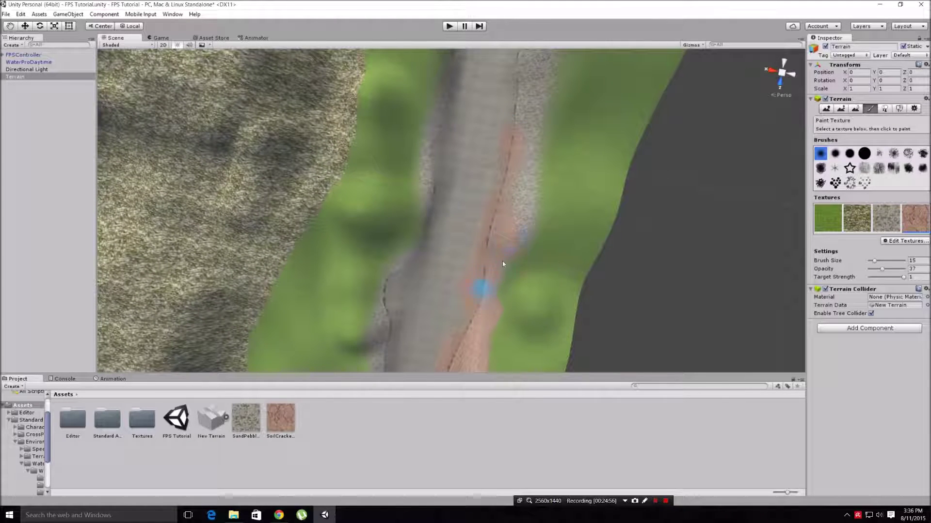
pyautogui.moveTo(514, 187); pyautogui.dragTo(480, 318, button='middle')
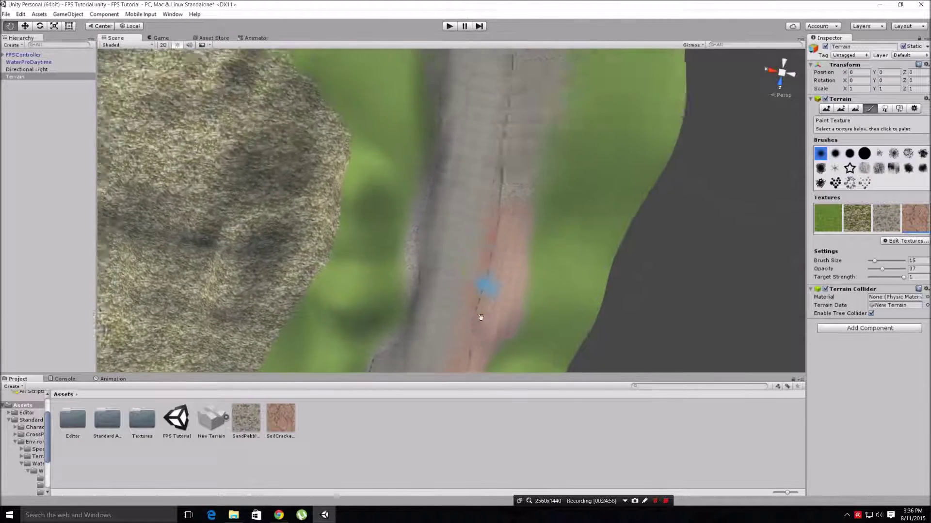
pyautogui.moveTo(511, 135)
pyautogui.mouseDown()
pyautogui.moveTo(519, 88)
pyautogui.moveTo(511, 180)
pyautogui.moveTo(526, 149)
pyautogui.moveTo(509, 252)
pyautogui.mouseUp()
pyautogui.moveTo(507, 107); pyautogui.dragTo(465, 360, button='middle')
pyautogui.moveTo(437, 274)
pyautogui.mouseDown()
pyautogui.moveTo(394, 290)
pyautogui.moveTo(387, 310)
pyautogui.moveTo(401, 298)
pyautogui.mouseUp()
pyautogui.moveTo(461, 300); pyautogui.dragTo(501, 347)
# Paint the cracked soil texture along the river's opposite, mountain-side bank back to the lake and around its remaining shore.
pyautogui.moveTo(491, 314); pyautogui.dragTo(299, 269, button='right')
pyautogui.moveTo(305, 252); pyautogui.dragTo(754, 147, button='middle')
pyautogui.moveTo(693, 124); pyautogui.dragTo(604, 161)
pyautogui.moveTo(678, 142); pyautogui.dragTo(491, 203)
pyautogui.moveTo(658, 142)
pyautogui.mouseDown()
pyautogui.moveTo(623, 173)
pyautogui.moveTo(455, 224)
pyautogui.moveTo(304, 218)
pyautogui.mouseUp()
pyautogui.moveTo(244, 240)
pyautogui.mouseDown()
pyautogui.moveTo(336, 226)
pyautogui.moveTo(263, 237)
pyautogui.mouseUp()
pyautogui.moveTo(264, 236)
pyautogui.mouseDown(button='middle')
pyautogui.moveTo(590, 96)
pyautogui.moveTo(655, 81)
pyautogui.mouseUp(button='middle')
pyautogui.moveTo(637, 85)
pyautogui.mouseDown()
pyautogui.moveTo(490, 130)
pyautogui.moveTo(630, 121)
pyautogui.moveTo(312, 175)
pyautogui.moveTo(409, 160)
pyautogui.moveTo(228, 166)
pyautogui.moveTo(275, 187)
pyautogui.mouseUp()
pyautogui.moveTo(274, 188); pyautogui.dragTo(603, 119, button='middle')
pyautogui.moveTo(603, 120)
pyautogui.mouseDown()
pyautogui.moveTo(366, 136)
pyautogui.moveTo(474, 160)
pyautogui.mouseUp()
pyautogui.moveTo(520, 141)
pyautogui.mouseDown()
pyautogui.moveTo(249, 152)
pyautogui.moveTo(322, 125)
pyautogui.moveTo(436, 125)
pyautogui.moveTo(405, 136)
pyautogui.mouseUp()
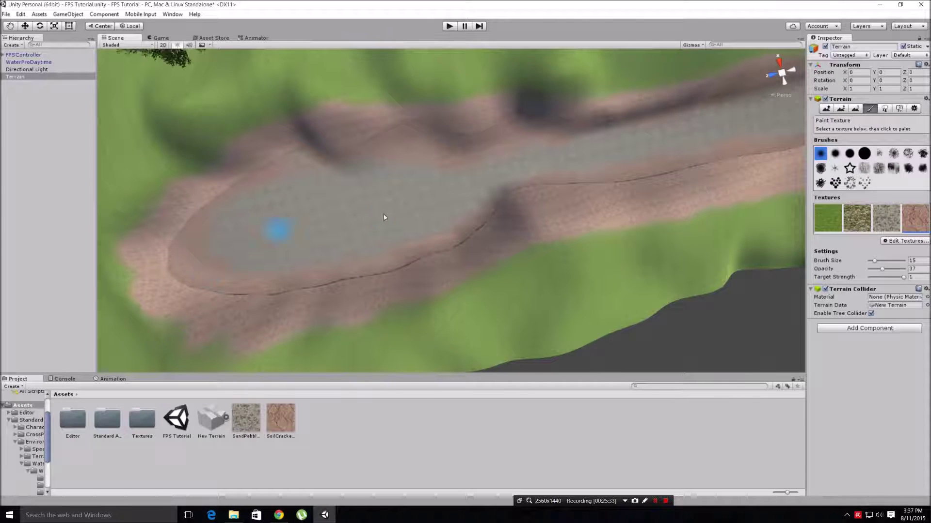
# Run the game and walk from the forest over the grassy hills to the river bank.
pyautogui.click(450, 26)
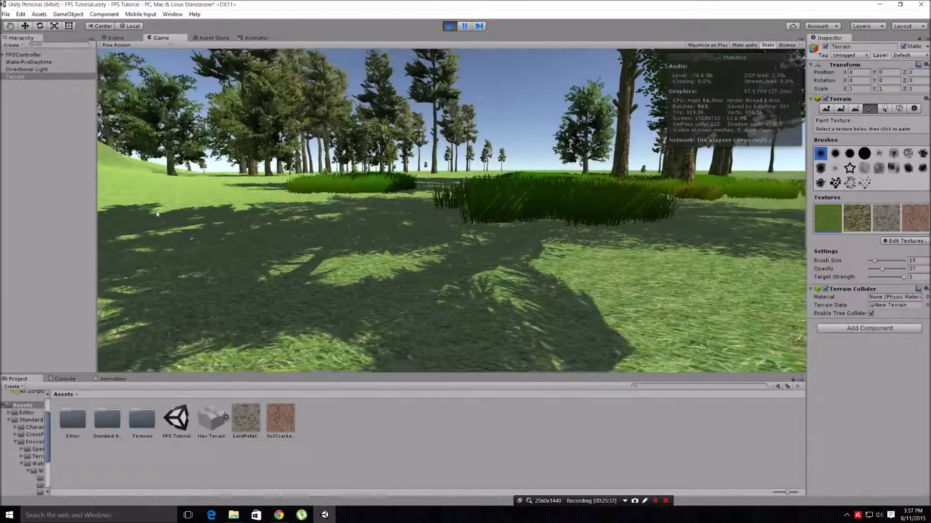
pyautogui.press('w')
pyautogui.press('w')
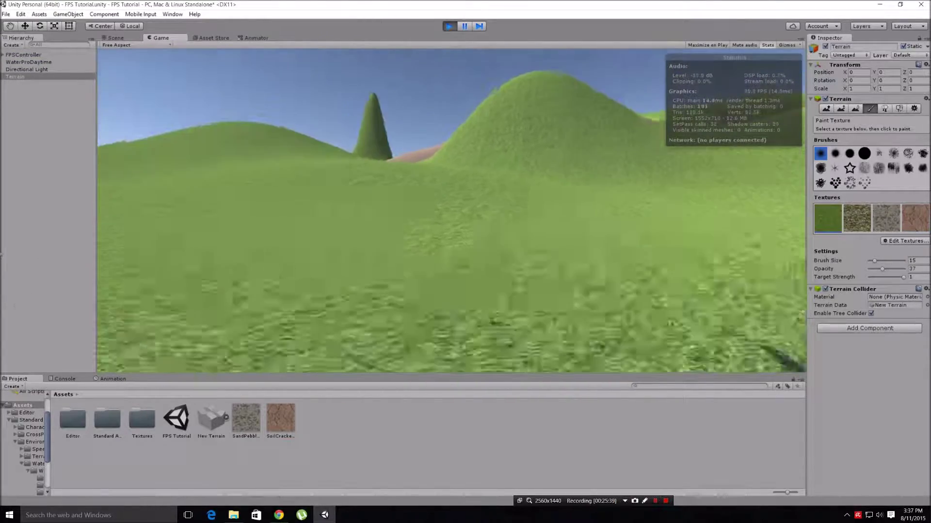
pyautogui.press('w')
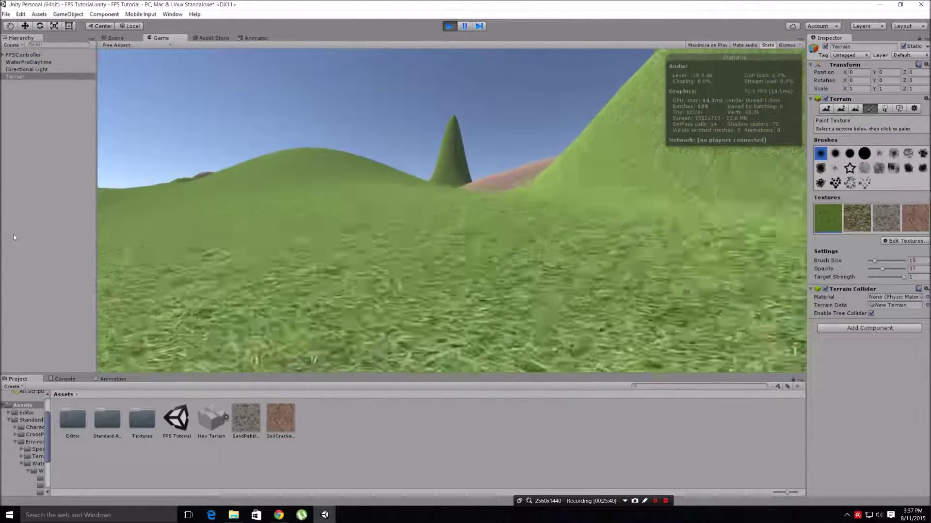
pyautogui.press('w')
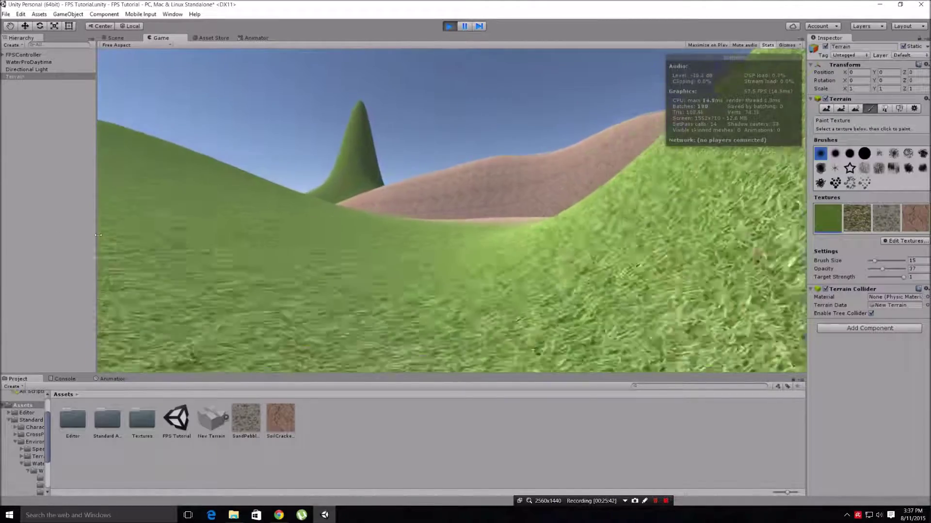
pyautogui.press('w')
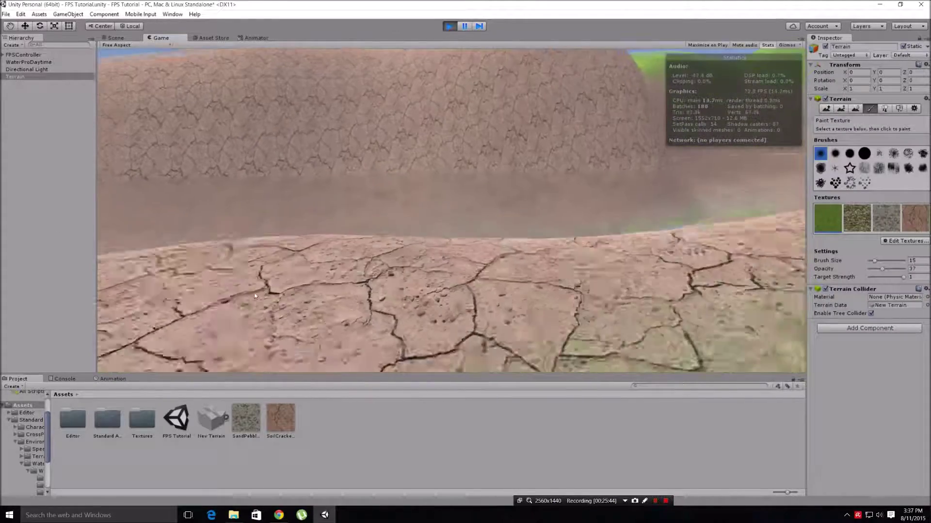
# Walk along the bank, through the river bed and back up the slope to examine the painted soil and pebble textures.
pyautogui.press('w')
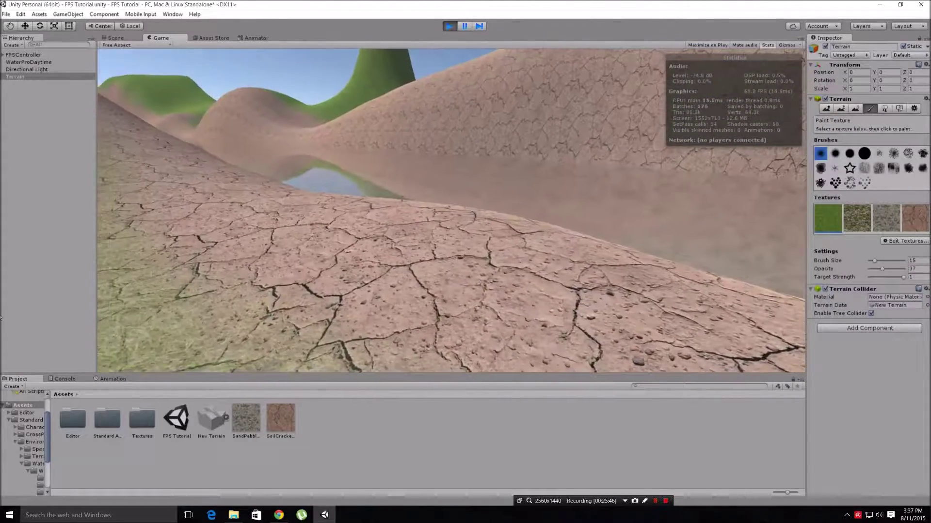
pyautogui.press('w')
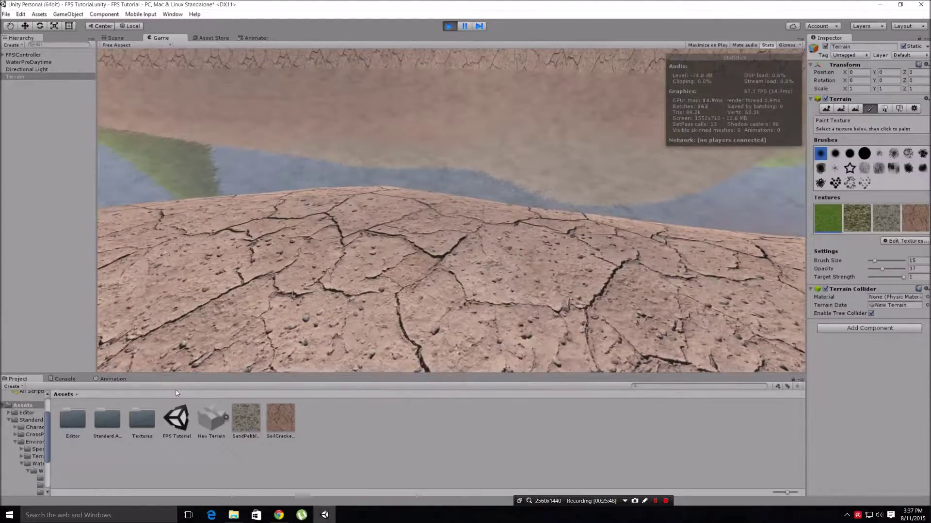
pyautogui.press('w')
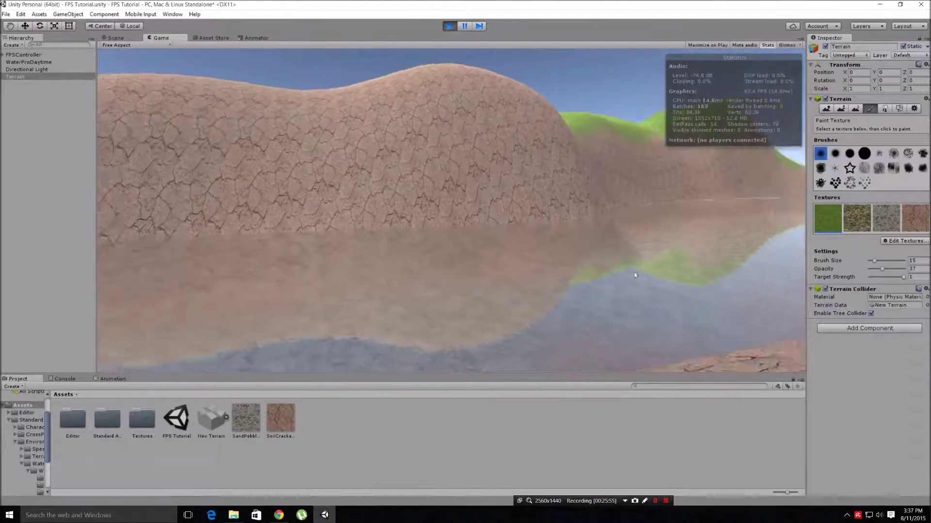
pyautogui.press('w')
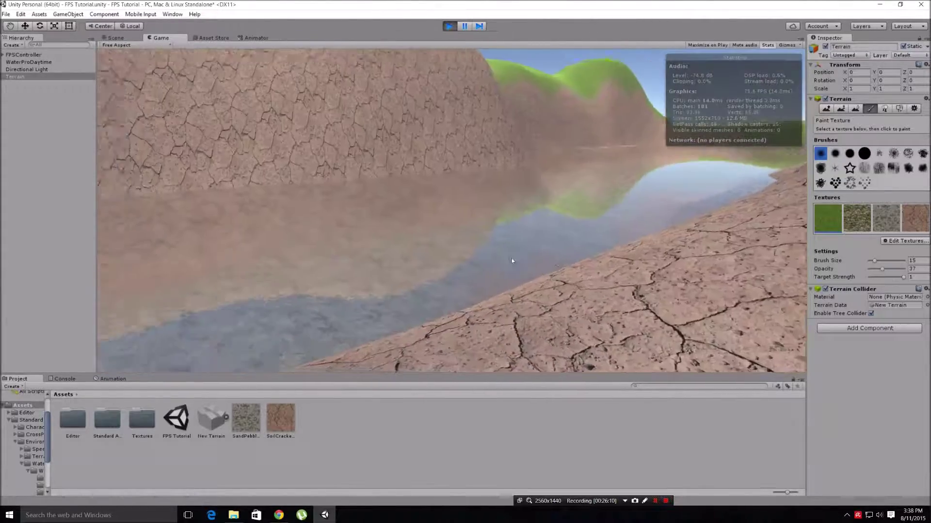
pyautogui.press('w')
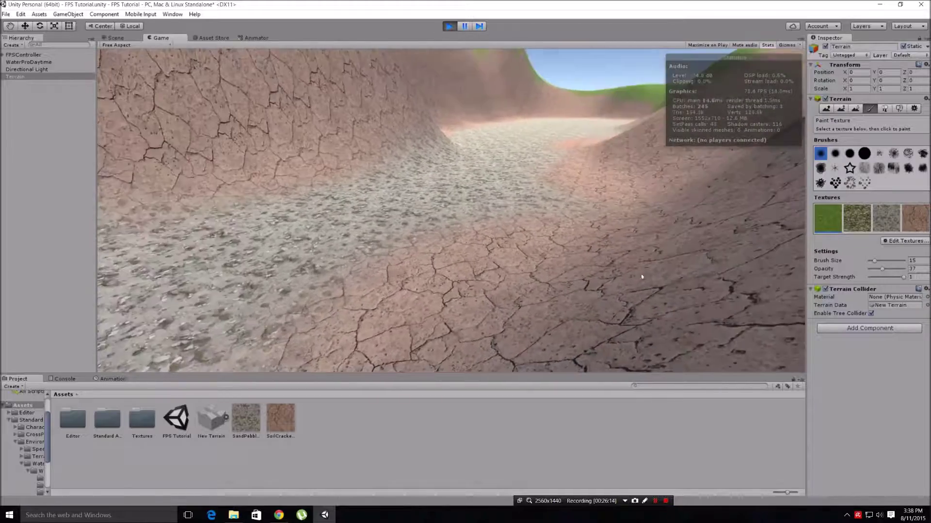
pyautogui.press('w')
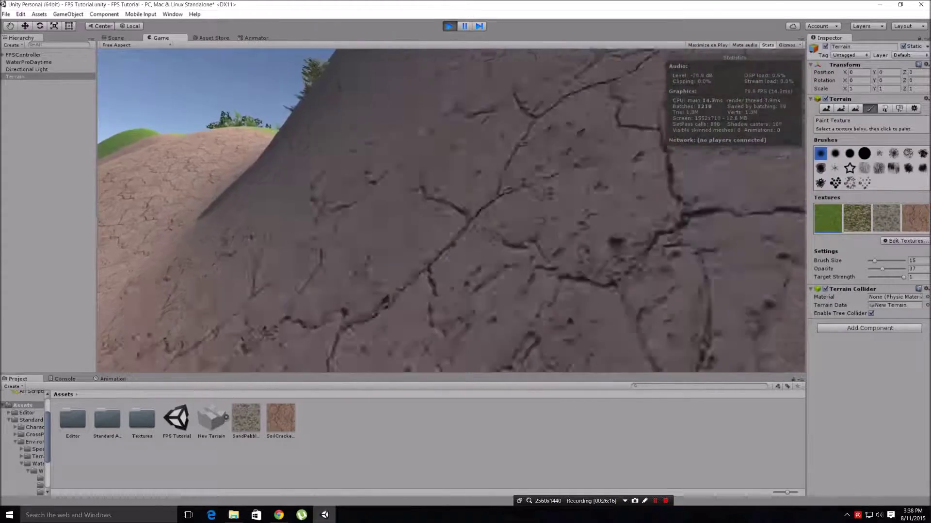
pyautogui.press('w')
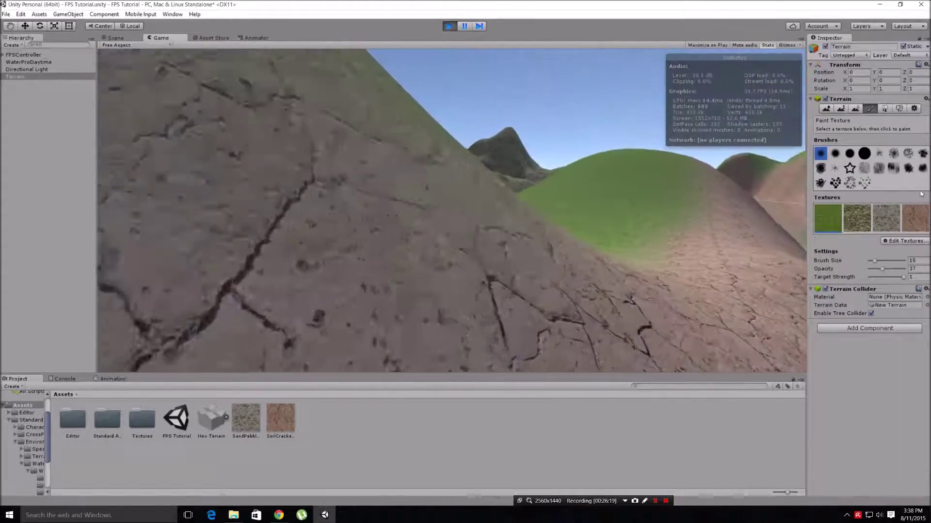
pyautogui.press('w')
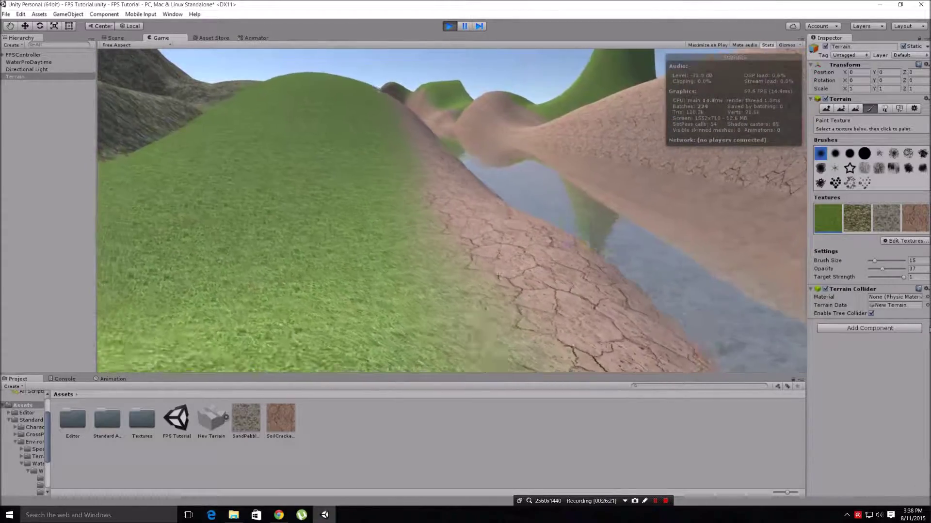
pyautogui.press('w')
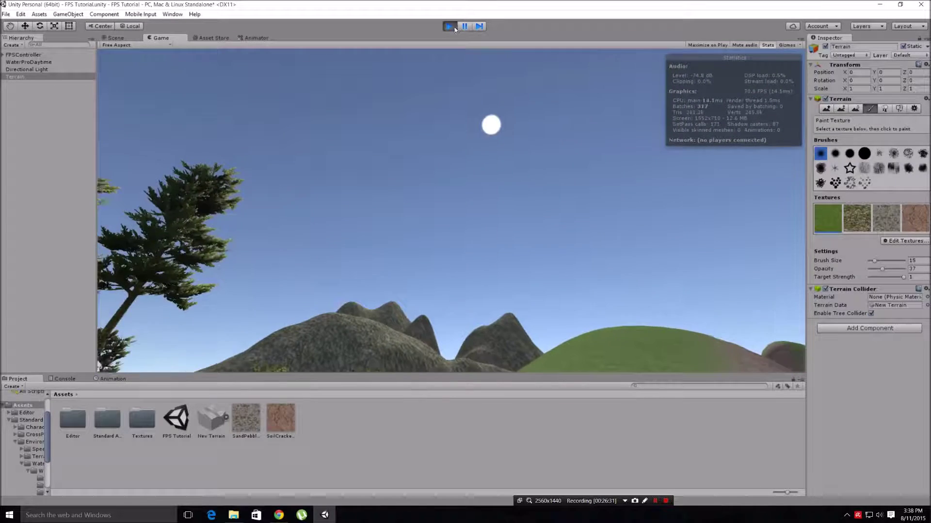
# Stop the game and inspect the textured lake and river banks from above in the scene.
pyautogui.click(451, 27)
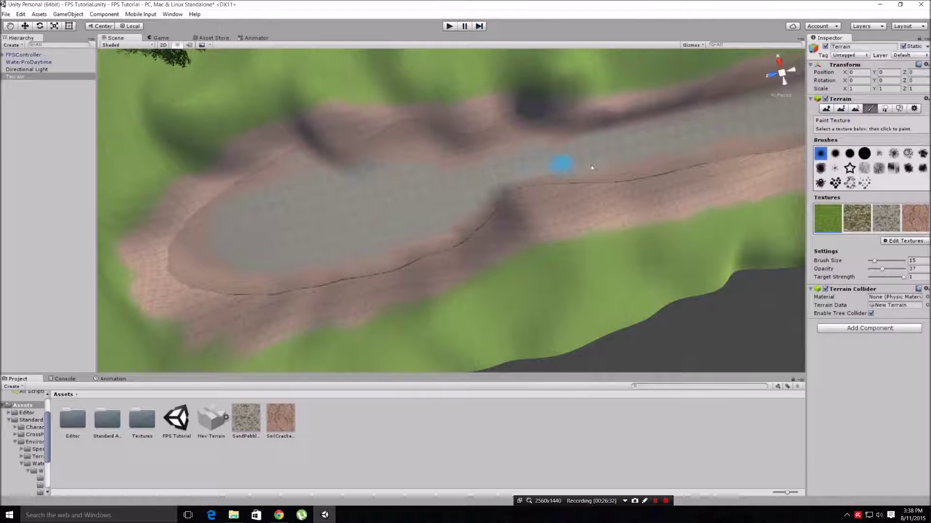
pyautogui.moveTo(482, 170); pyautogui.dragTo(395, 175, button='middle')
pyautogui.moveTo(655, 173); pyautogui.dragTo(557, 159, button='right')
pyautogui.moveTo(594, 152); pyautogui.dragTo(698, 142, button='middle')
pyautogui.scroll(-3, 553, 147)
pyautogui.keyDown('alt'); pyautogui.moveTo(545, 148); pyautogui.dragTo(627, 121); pyautogui.keyUp('alt')
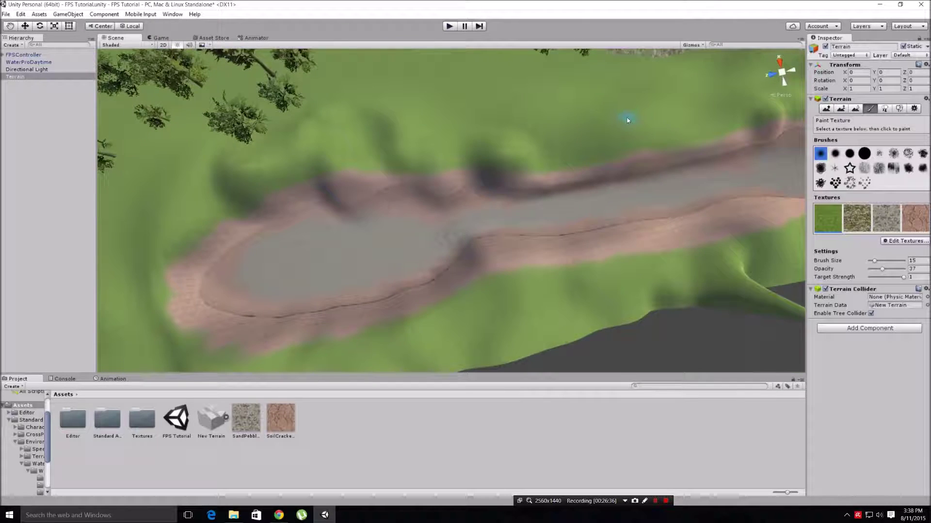
pyautogui.moveTo(627, 121); pyautogui.dragTo(478, 150, button='middle')
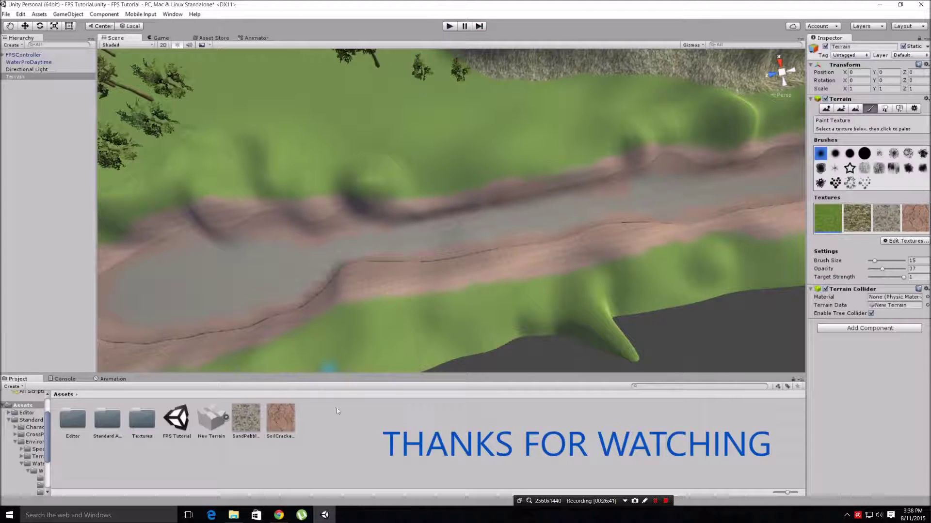
# Move the sand pebbles and cracked soil textures into the Textures folder and save the scene.
pyautogui.click(251, 423)
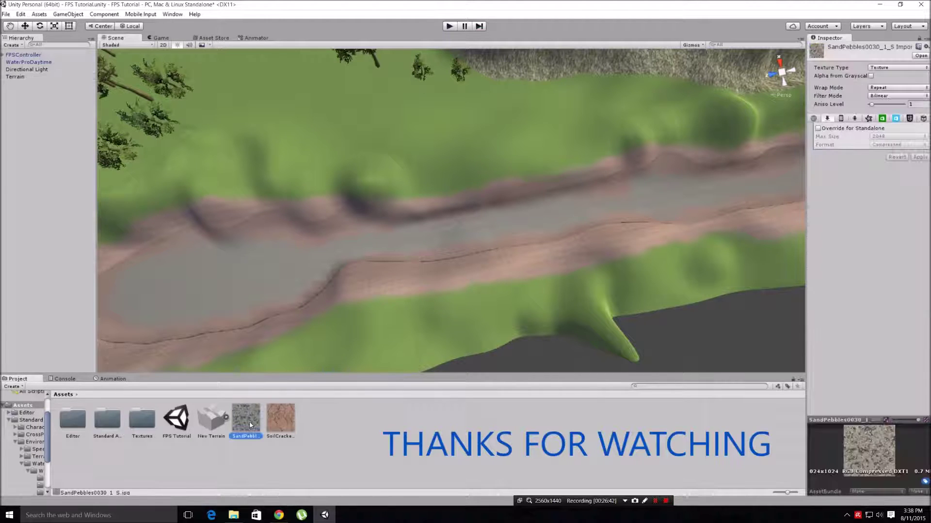
pyautogui.keyDown('ctrl'); pyautogui.click(279, 421); pyautogui.keyUp('ctrl')
pyautogui.click(275, 421)
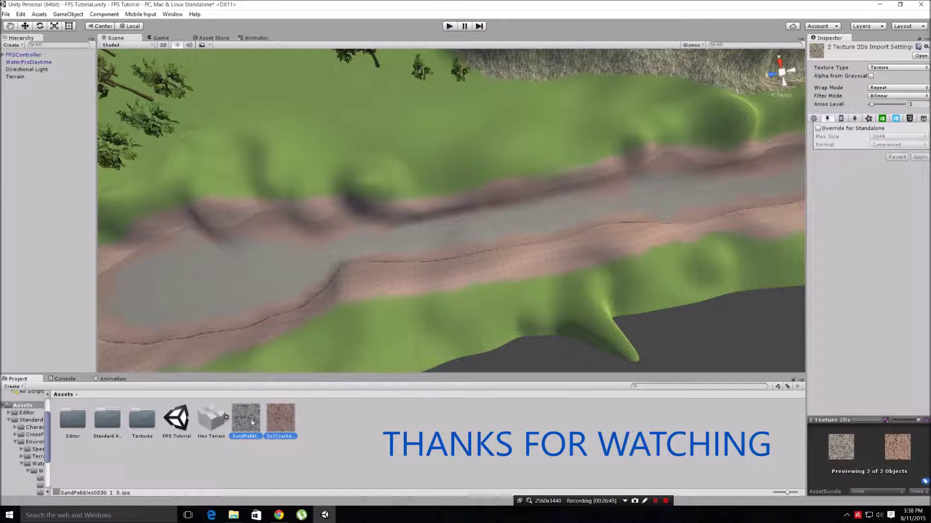
pyautogui.click(246, 419)
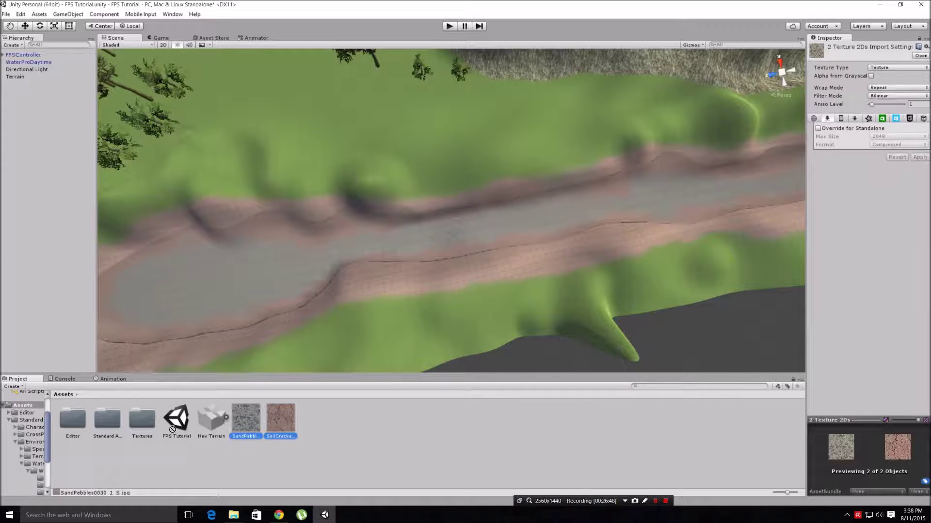
pyautogui.moveTo(132, 424); pyautogui.dragTo(136, 426)
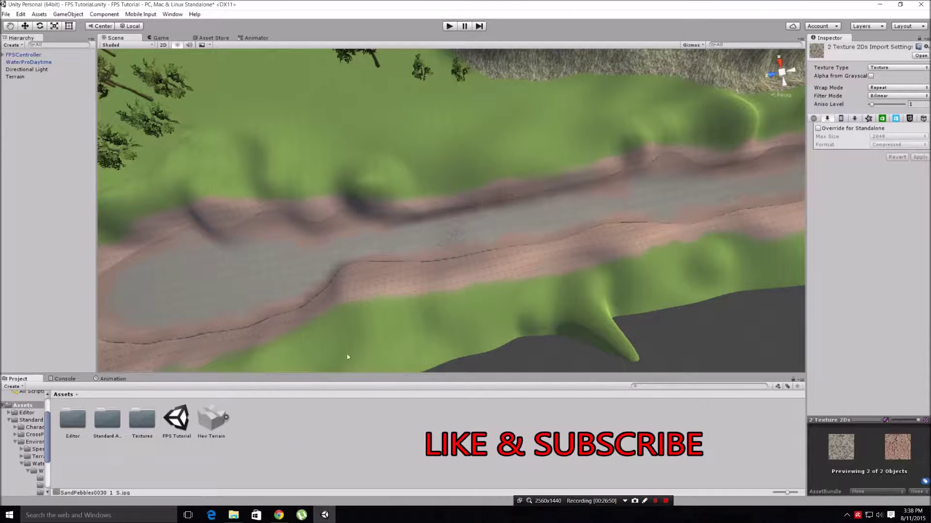
pyautogui.click(6, 14)
pyautogui.click(21, 46)
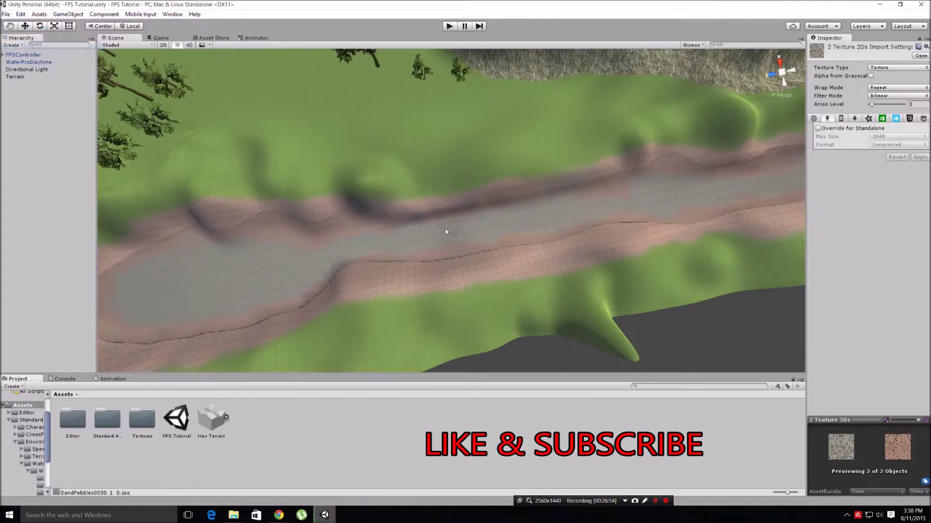